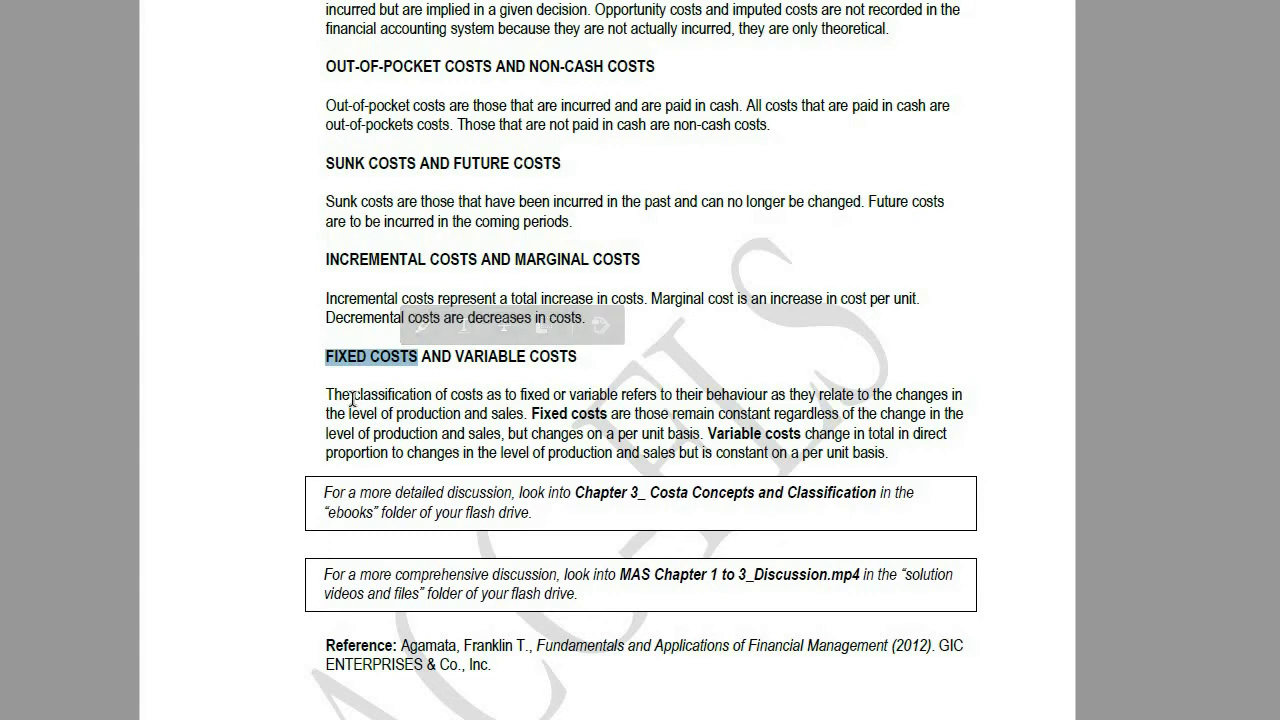
- Highlight the words "FIXED COSTS" in the "FIXED COSTS AND VARIABLE COSTS" heading of the document
{"action": "left_click", "coordinate": [352, 398]}
{"action": "left_click_drag", "start_coordinate": [329, 359], "coordinate": [414, 362]}
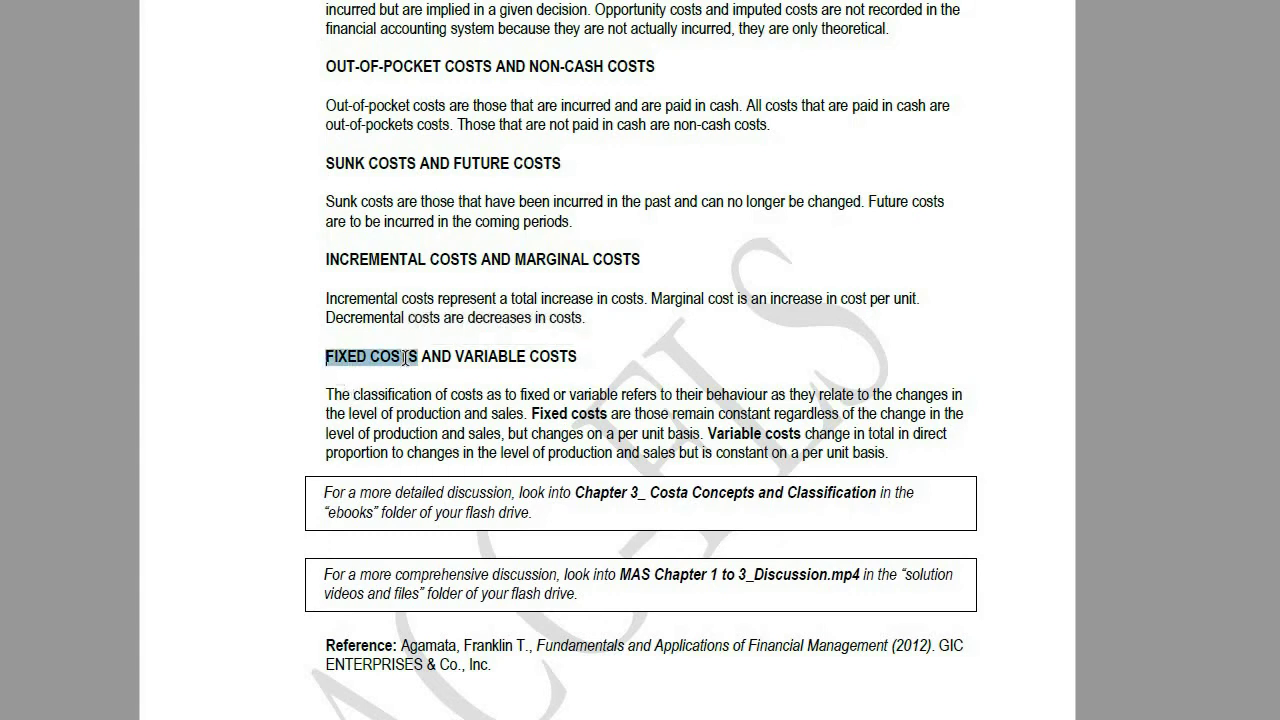
{"action": "left_click", "coordinate": [383, 396]}
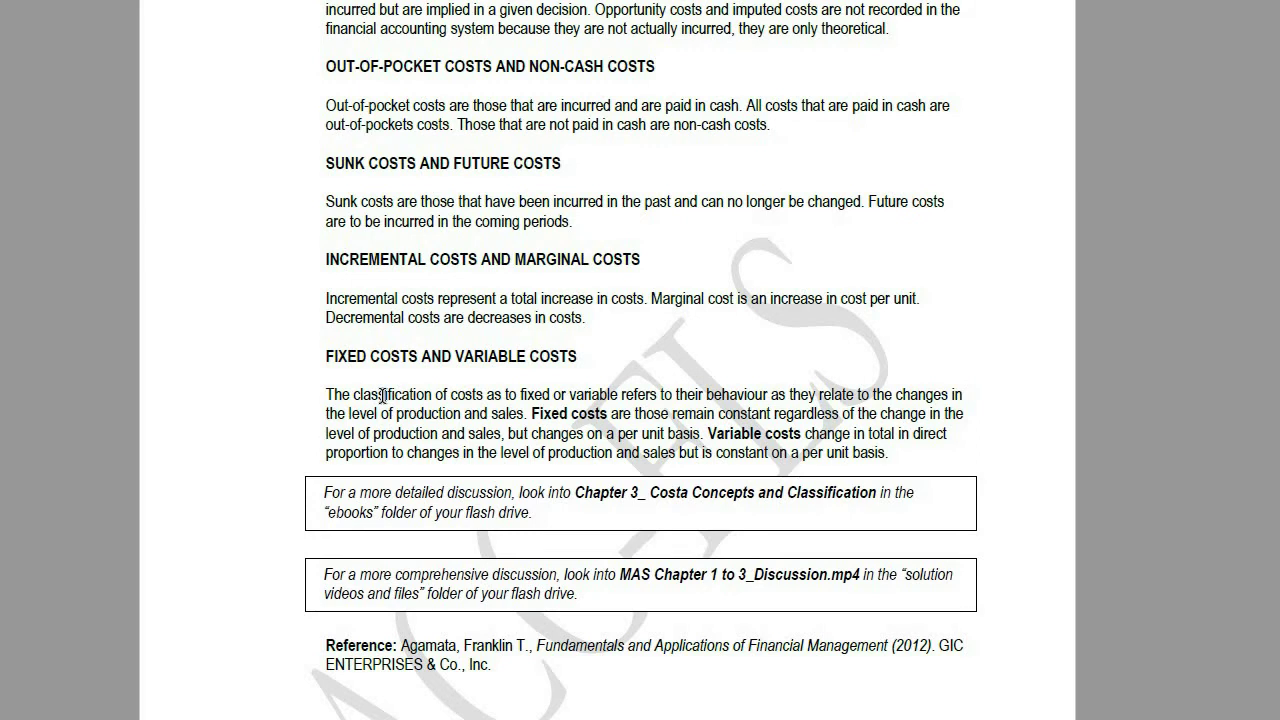
{"action": "left_click_drag", "start_coordinate": [325, 358], "coordinate": [378, 370]}
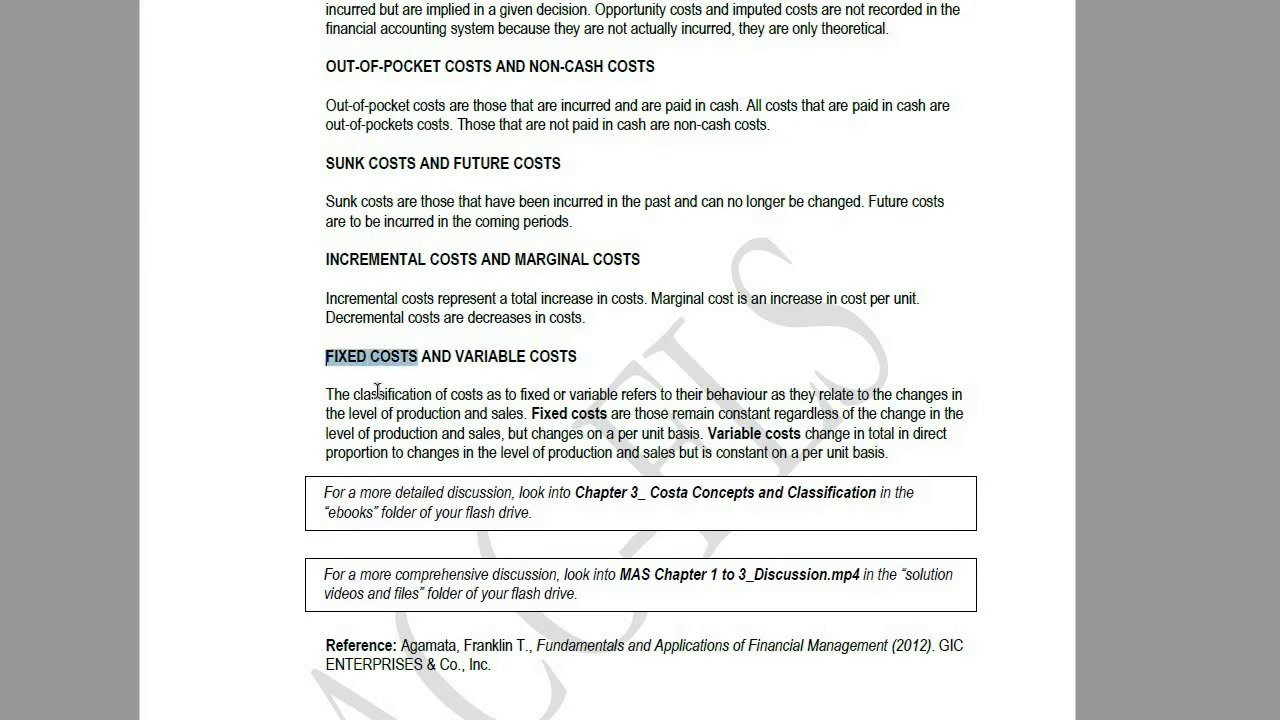
{"action": "left_click", "coordinate": [372, 415]}
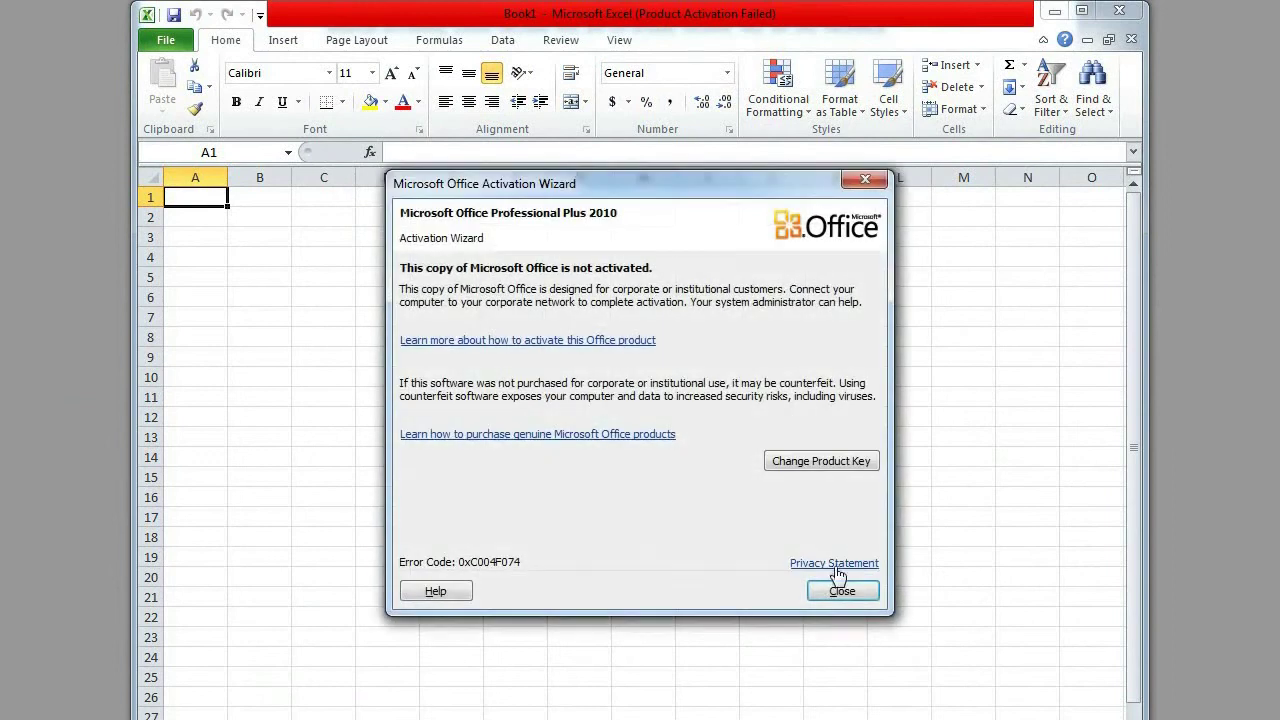
- Dismiss the Office activation notice in the blank Excel workbook and enter the title Siopao in cell D6
{"action": "left_click", "coordinate": [840, 578]}
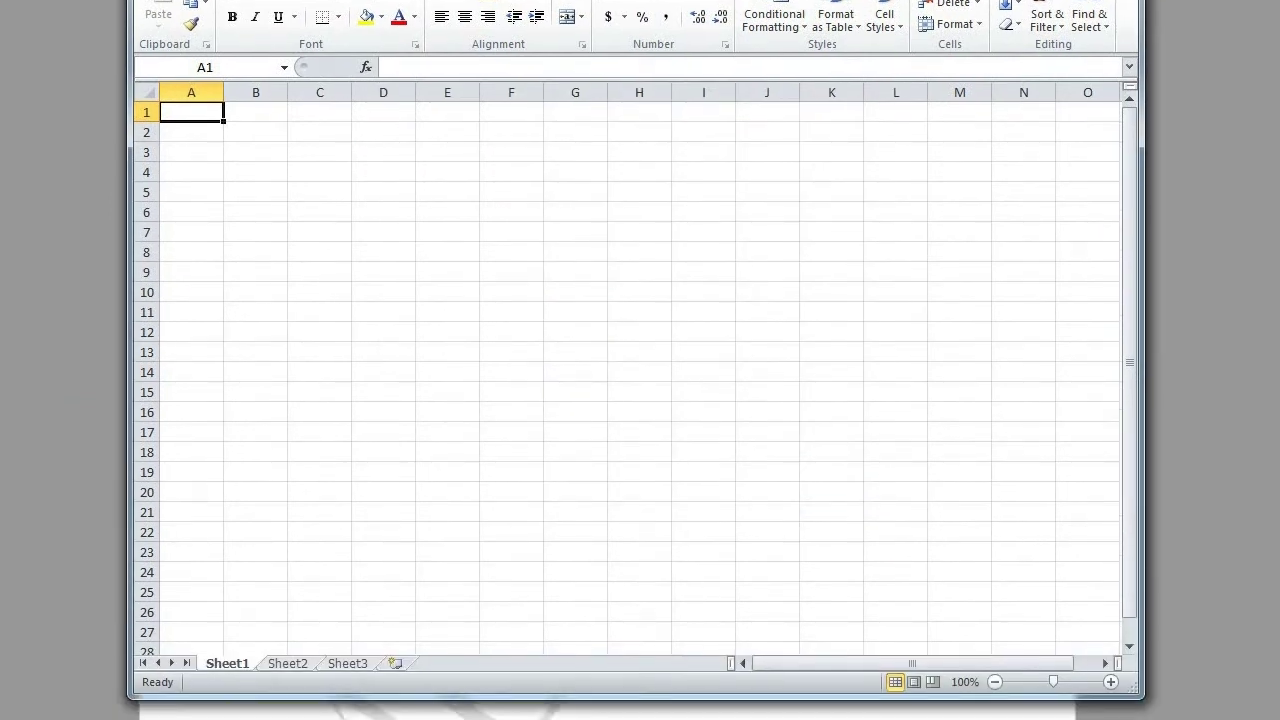
{"action": "left_click", "coordinate": [247, 262]}
{"action": "key", "text": "Right"}
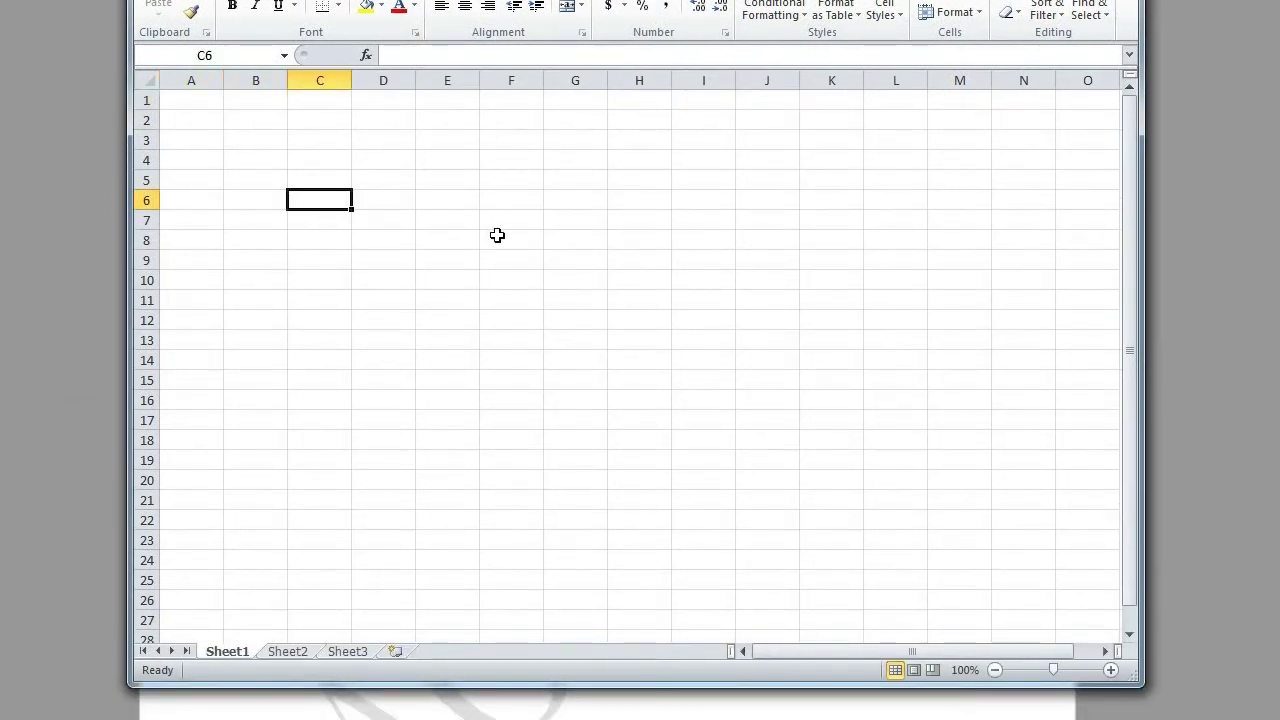
{"action": "key", "text": "Right"}
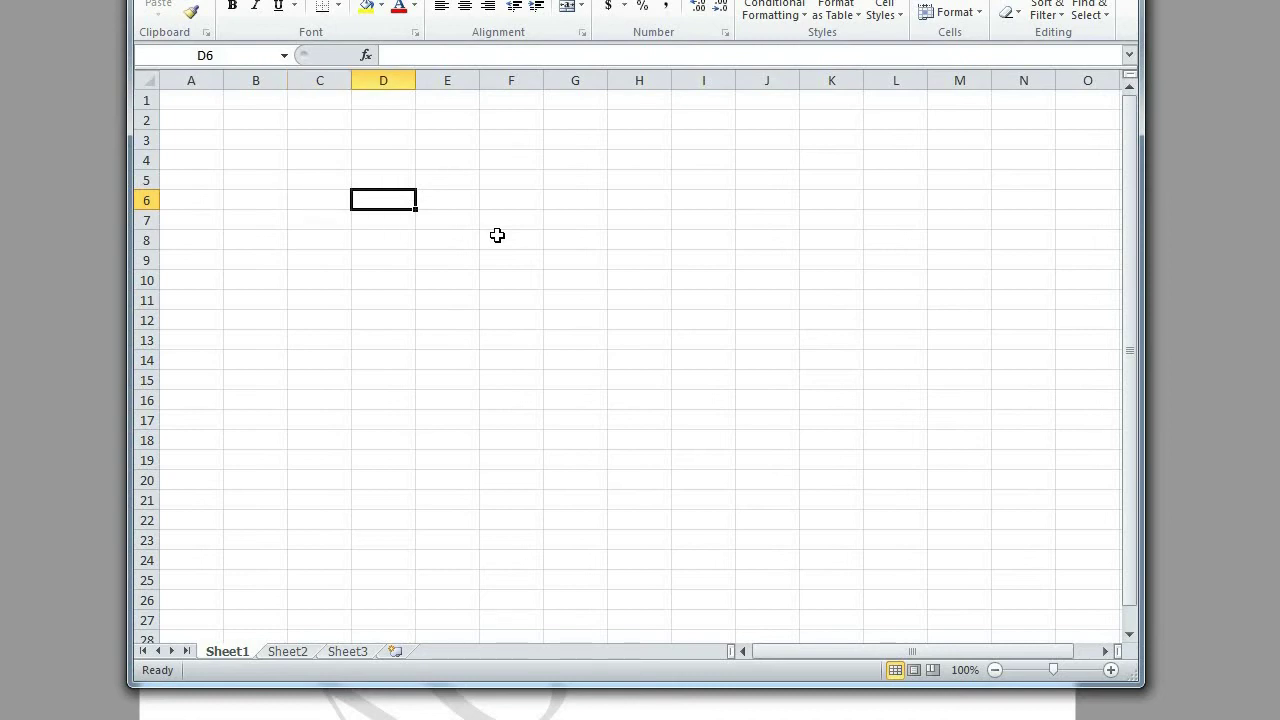
{"action": "type", "text": "S"}
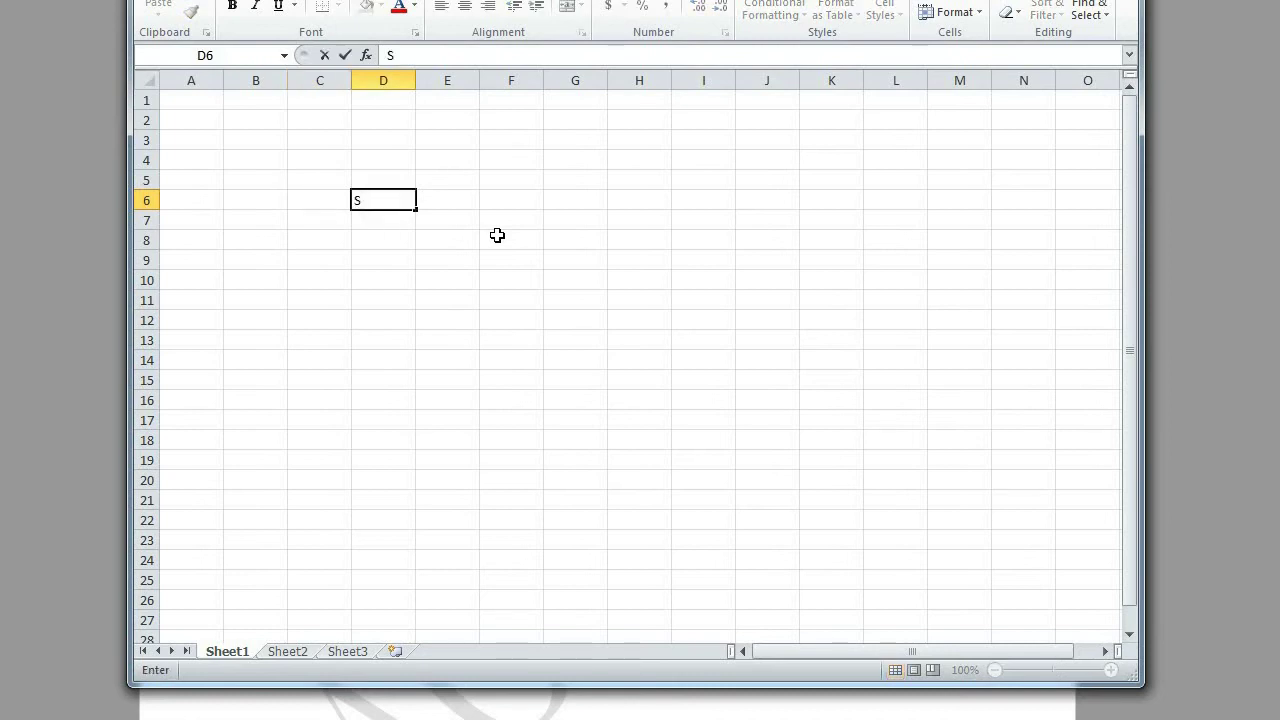
{"action": "type", "text": "iopao"}
{"action": "key", "text": "Return"}
{"action": "key", "text": "Up"}
{"action": "key", "text": "Right"}
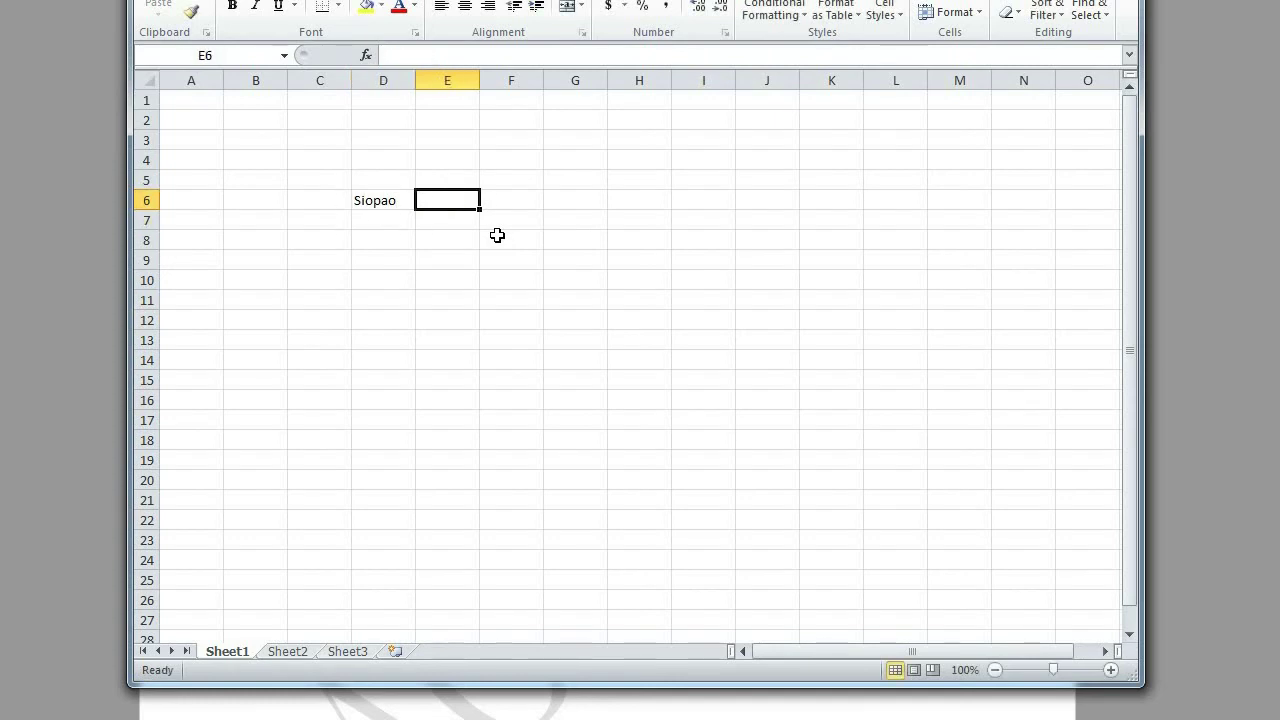
- Enter the label SP in cell D7 with the value 20 beside it in E7
{"action": "key", "text": "Down"}
{"action": "key", "text": "Left"}
{"action": "type", "text": "SP"}
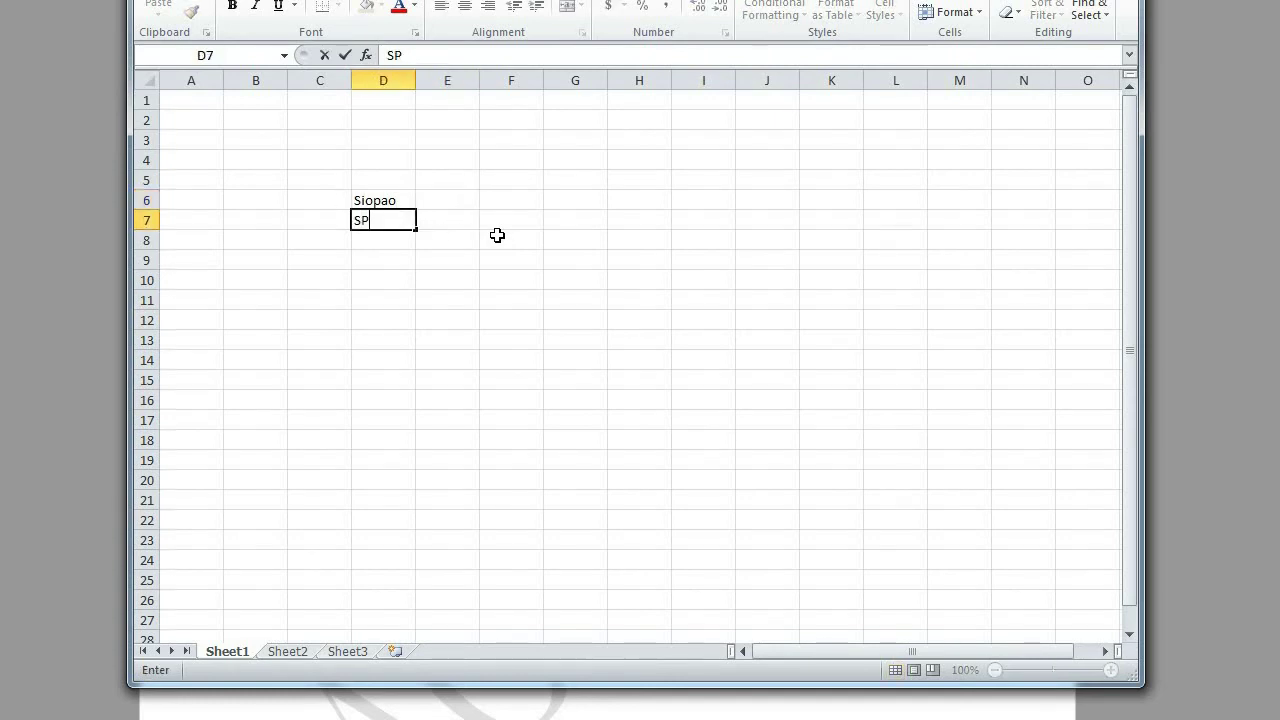
{"action": "key", "text": "Tab"}
{"action": "type", "text": "20"}
{"action": "key", "text": "Return"}
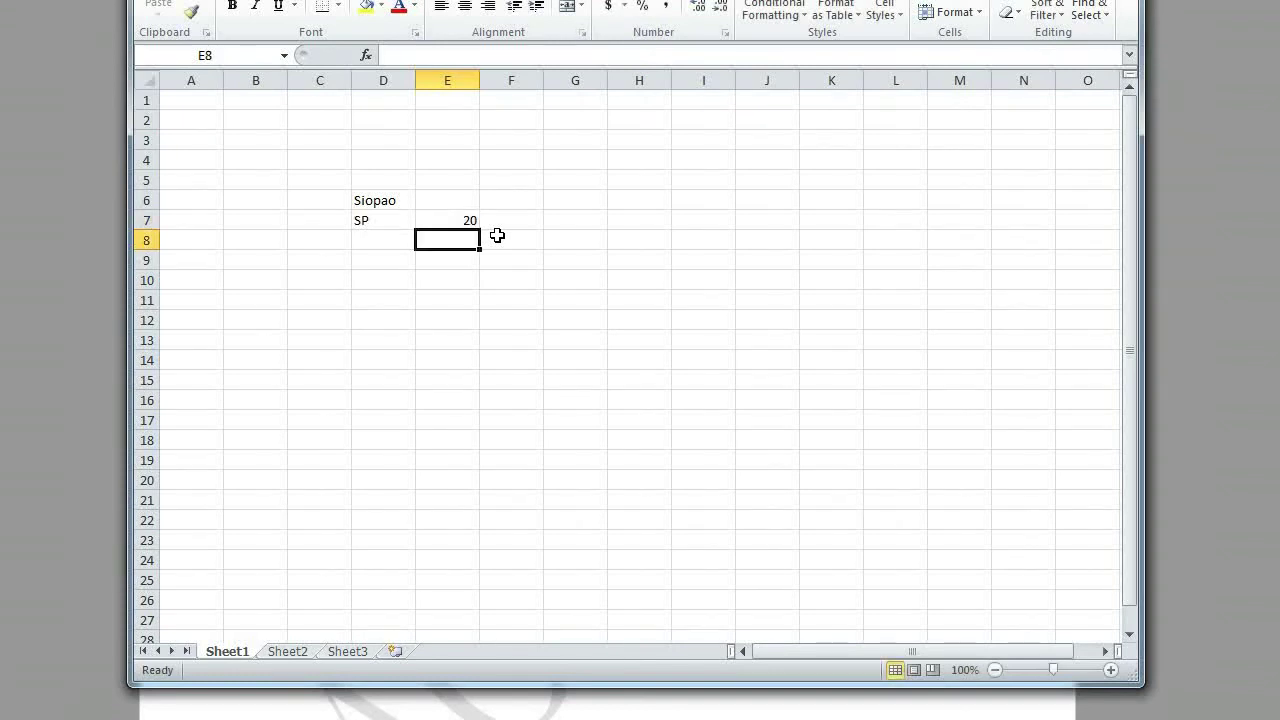
- Enter Ingredients in D8 with 10 in E8, and autofit column D to its contents
{"action": "key", "text": "Left"}
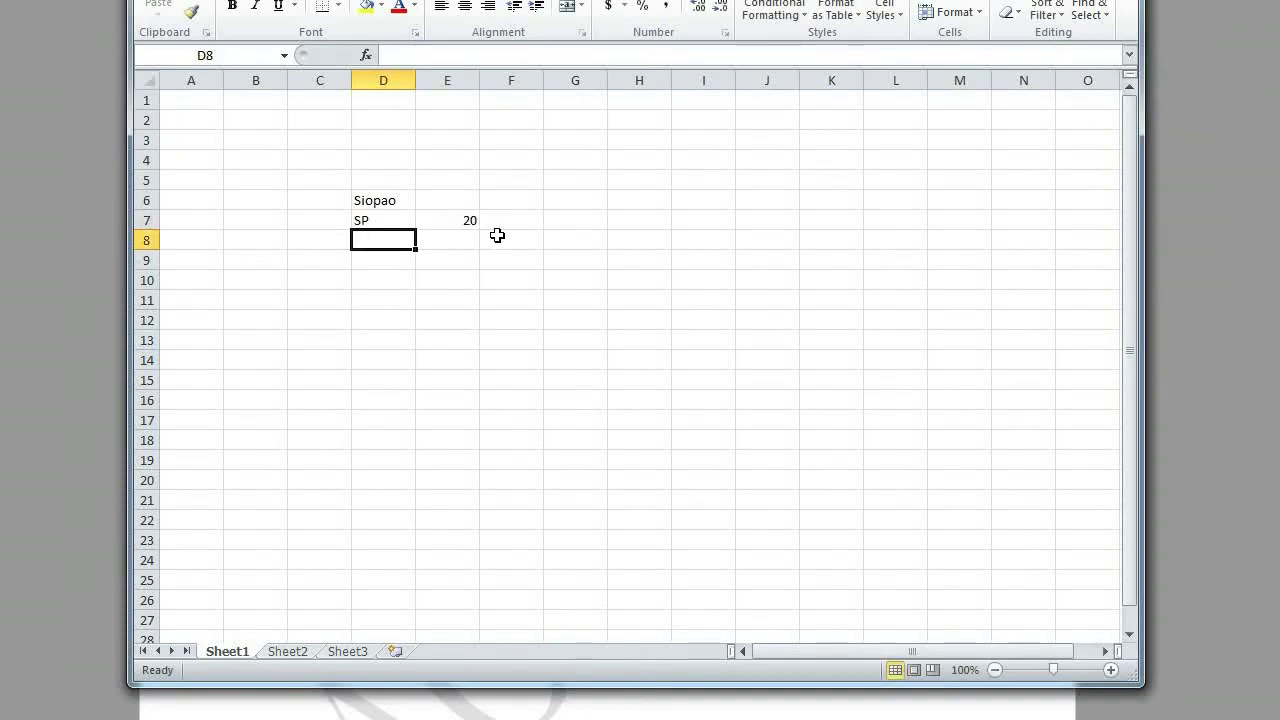
{"action": "type", "text": "In"}
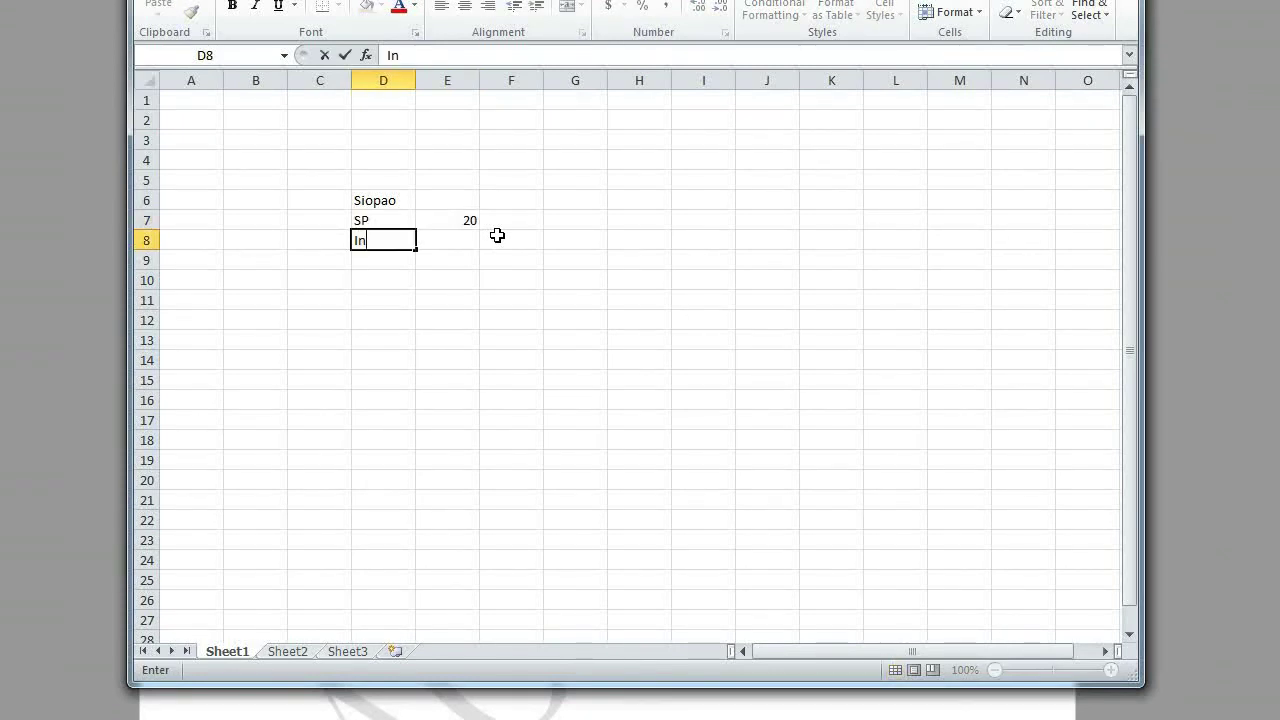
{"action": "type", "text": "gredients"}
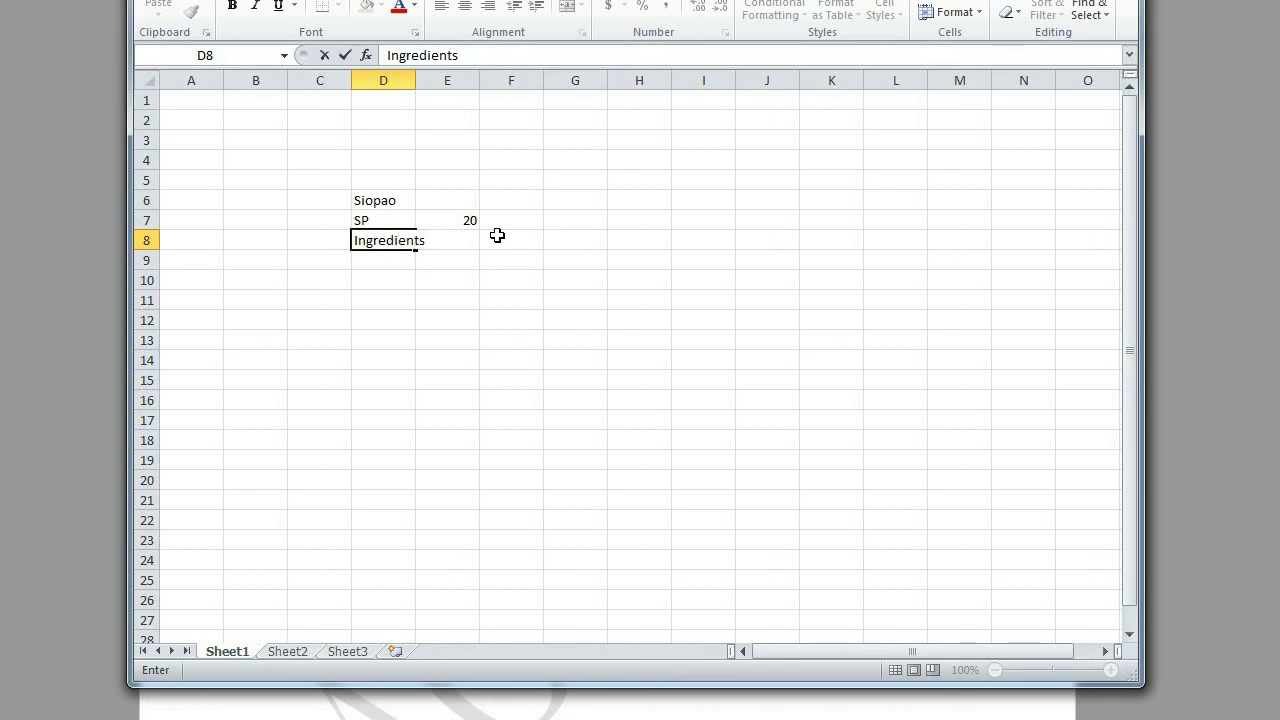
{"action": "key", "text": "Tab"}
{"action": "type", "text": "10"}
{"action": "key", "text": "Return"}
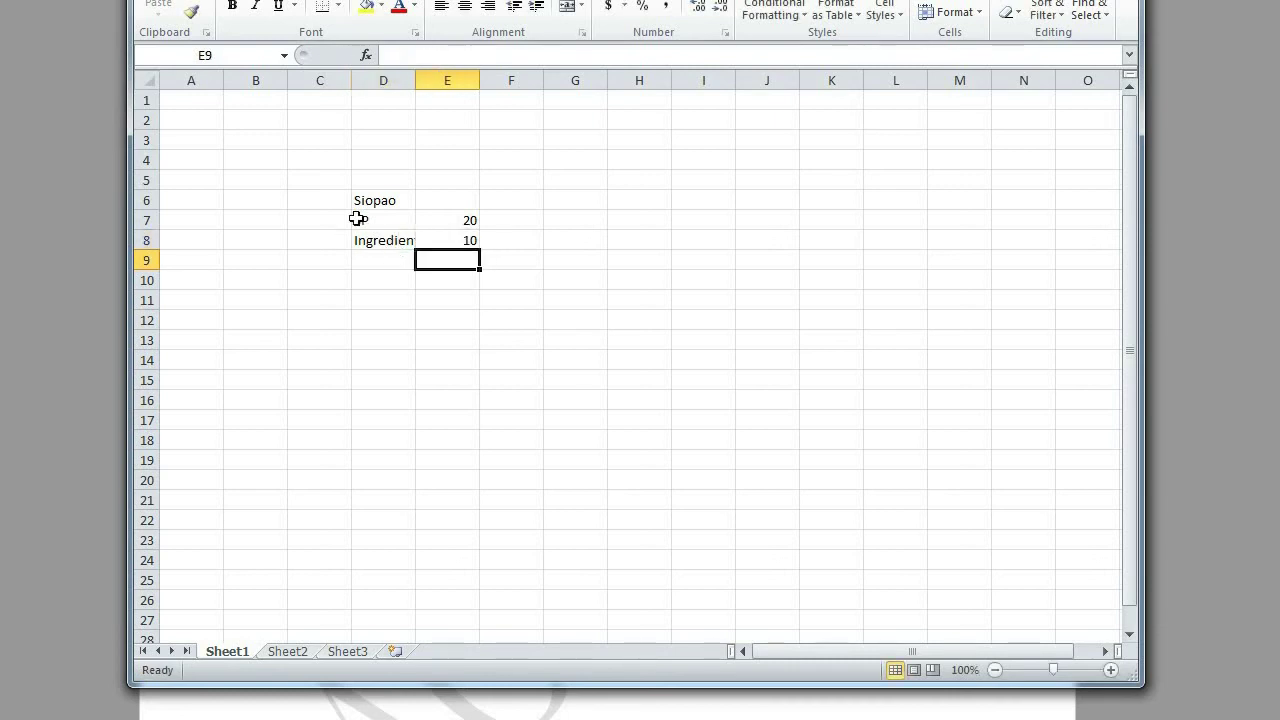
{"action": "double_click", "coordinate": [415, 82]}
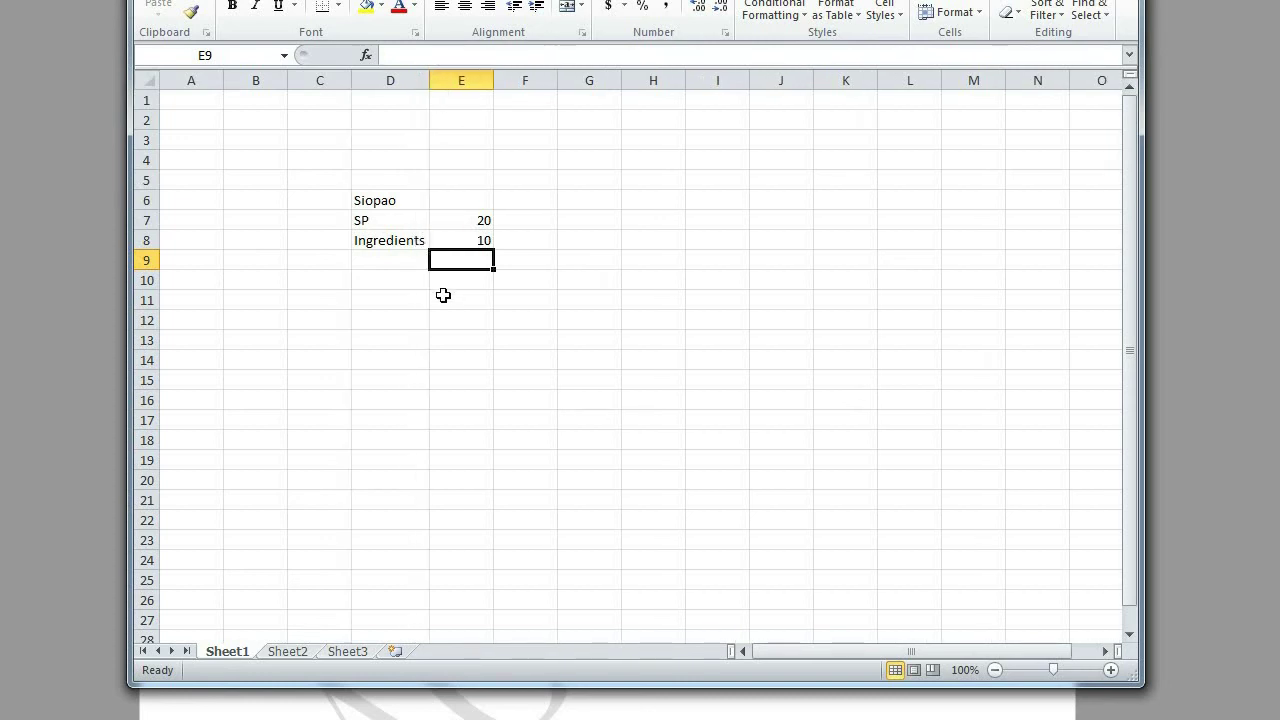
- Enter the label Rental in cell D9 with the value 5000 in E9
{"action": "key", "text": "Up"}
{"action": "key", "text": "Down"}
{"action": "key", "text": "Left"}
{"action": "type", "text": "Renta"}
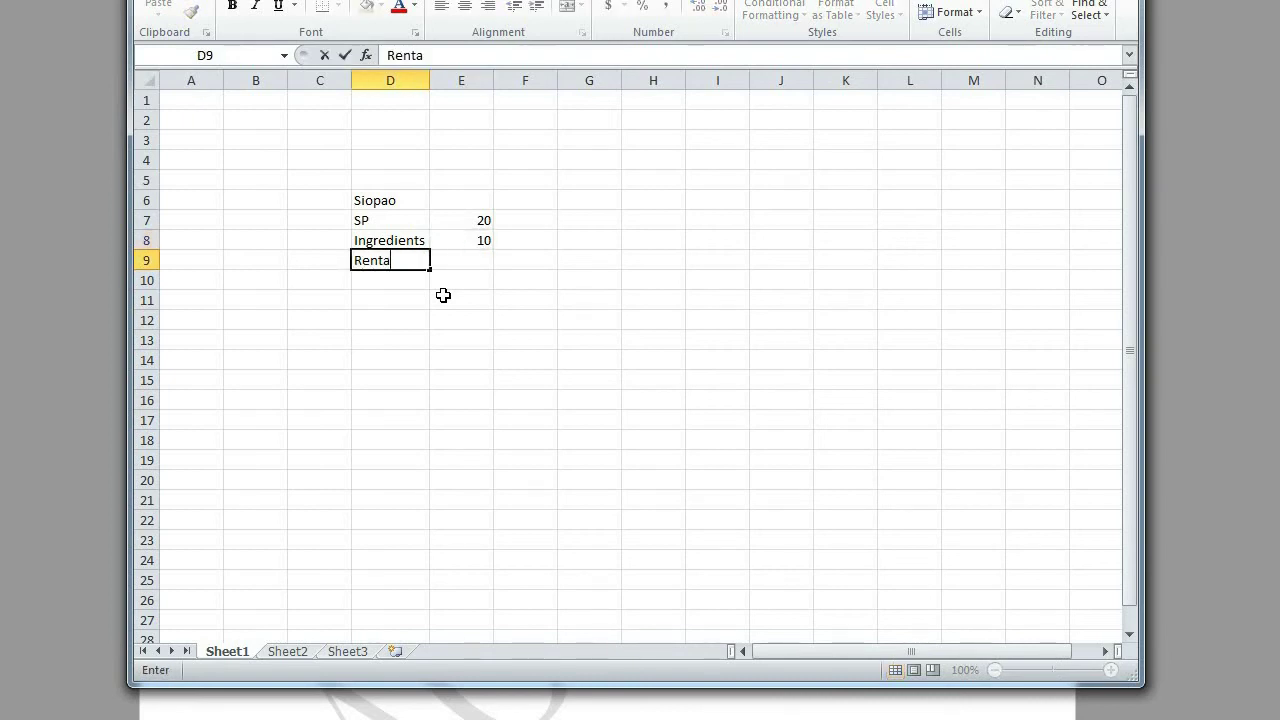
{"action": "key", "text": "Tab"}
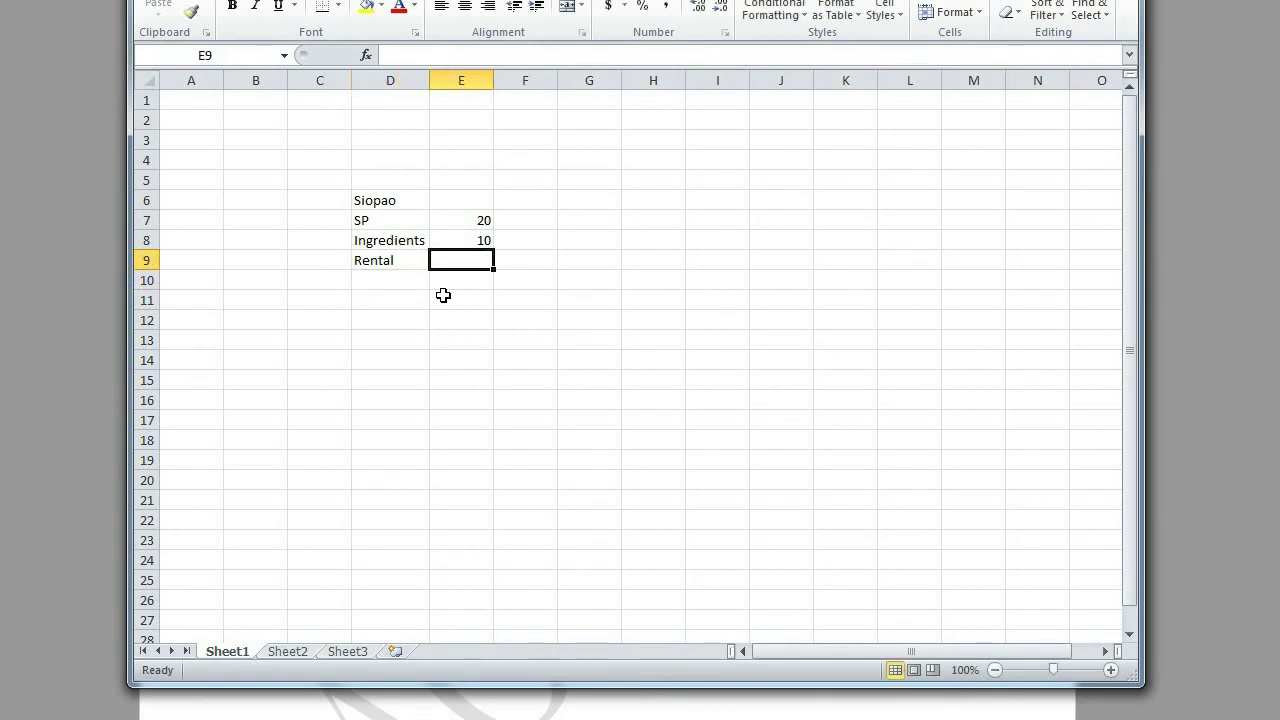
{"action": "type", "text": "5000"}
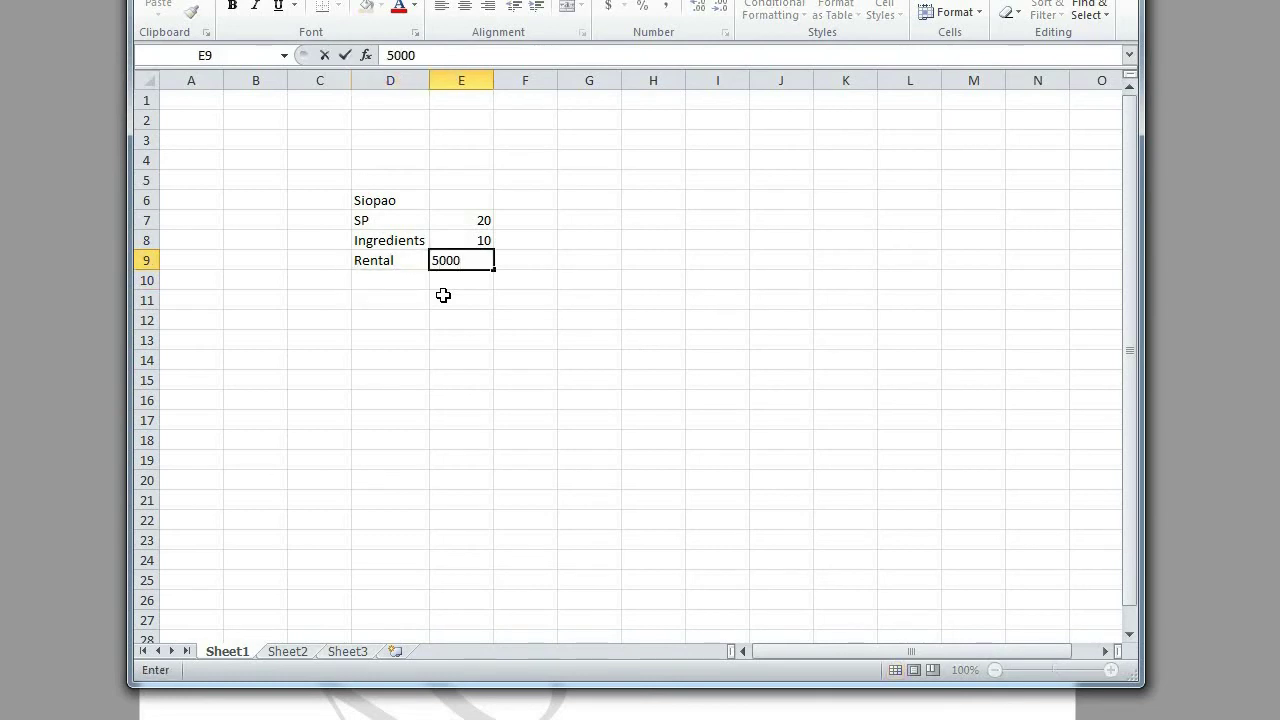
{"action": "key", "text": "Return"}
- Apply the comma number style with two decimals to all of column E
{"action": "left_click", "coordinate": [449, 78]}
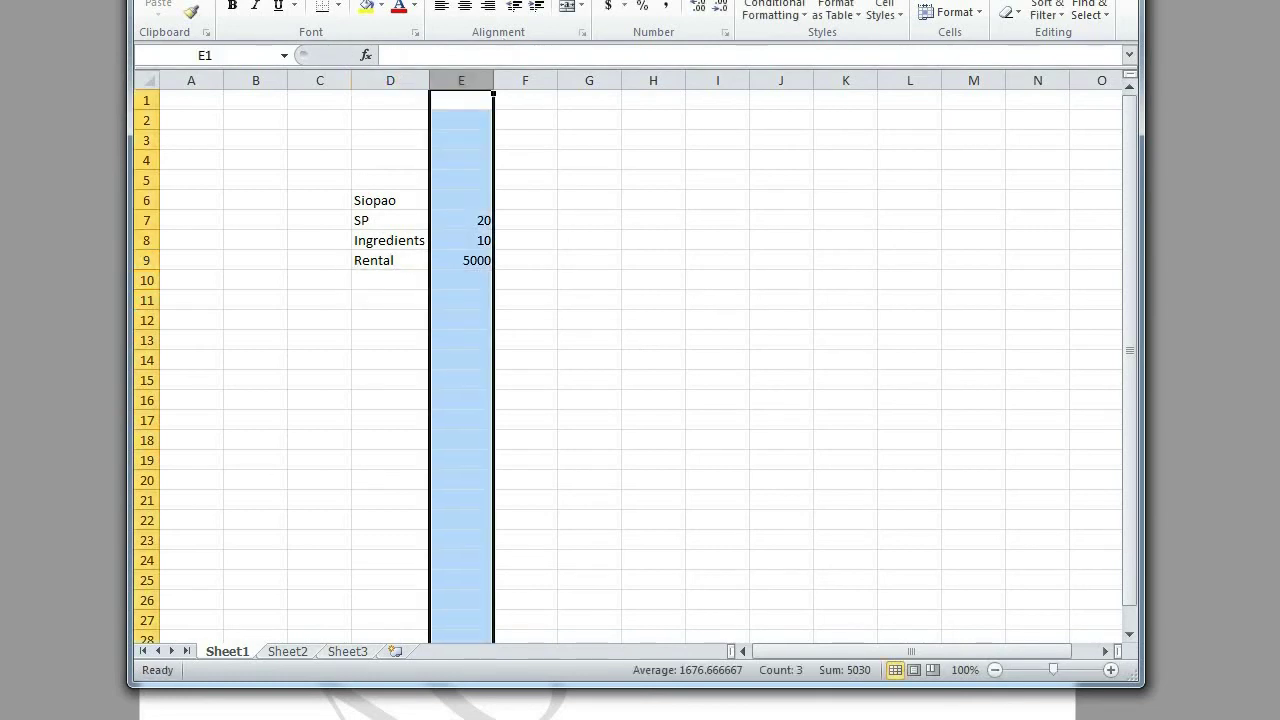
{"action": "left_click", "coordinate": [667, 8]}
{"action": "left_click", "coordinate": [537, 333]}
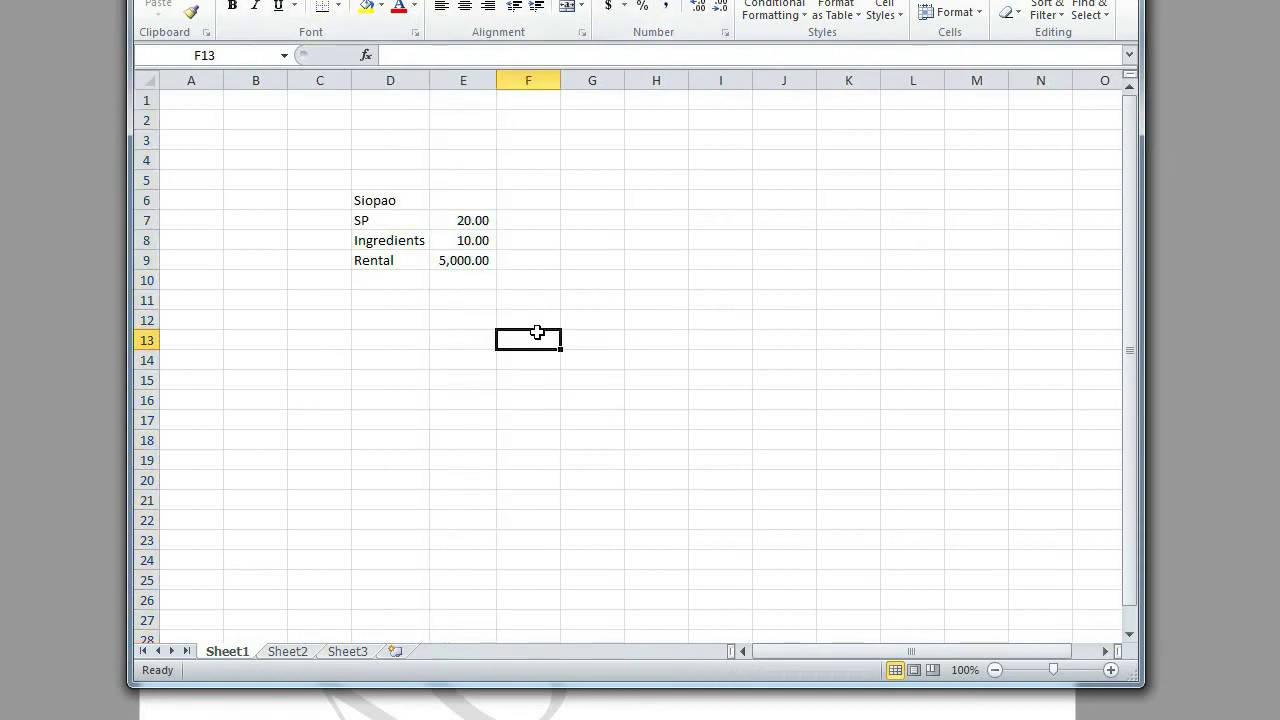
- Copy the Ingredients and Rental rows in D8:E9 to the range starting at D12
{"action": "left_click", "coordinate": [474, 340]}
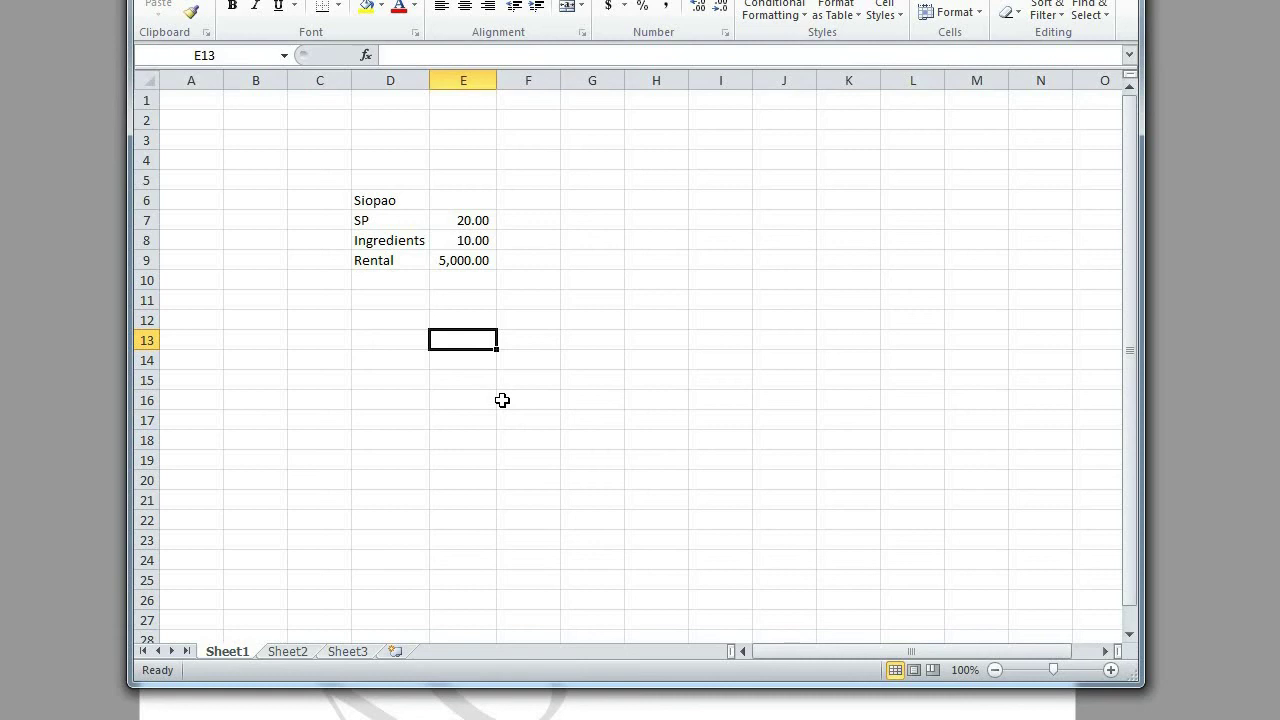
{"action": "key", "text": "Left"}
{"action": "key", "text": "Up"}
{"action": "key", "text": "Up"}
{"action": "key", "text": "Up"}
{"action": "key", "text": "Up"}
{"action": "key", "text": "Up"}
{"action": "key", "text": "shift+Down"}
{"action": "key", "text": "shift+Right"}
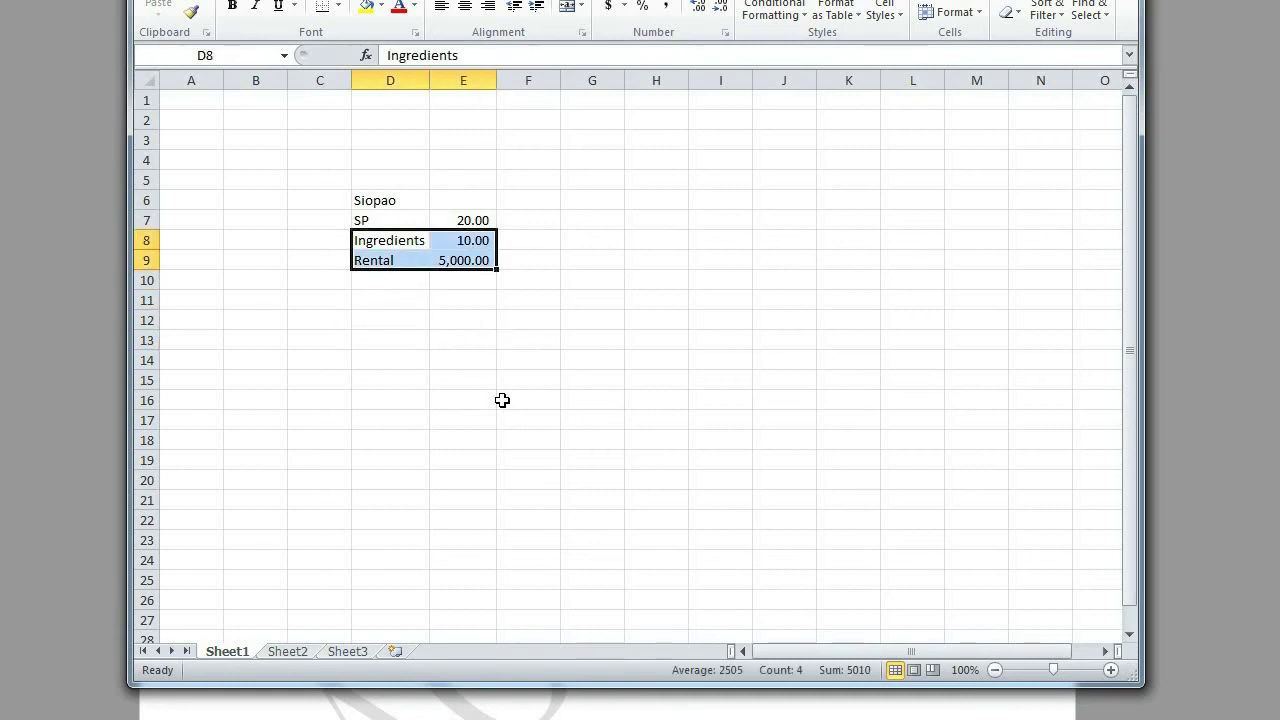
{"action": "key", "text": "ctrl+c"}
{"action": "key", "text": "Down"}
{"action": "key", "text": "Down"}
{"action": "key", "text": "Down"}
{"action": "key", "text": "Down"}
{"action": "key", "text": "Return"}
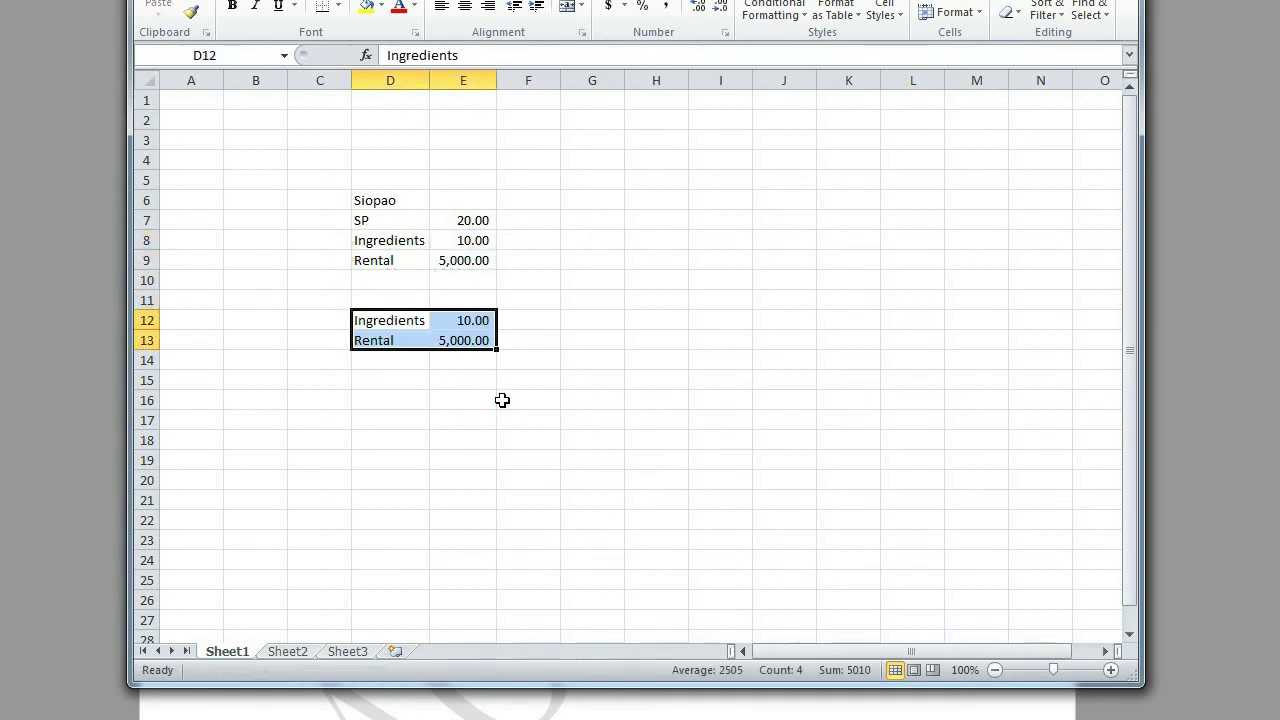
- Enter the production levels 1000, 2000 and 3000 as column headings in cells F11, G11 and H11
{"action": "key", "text": "Up"}
{"action": "key", "text": "Right"}
{"action": "key", "text": "Right"}
{"action": "key", "text": "Right"}
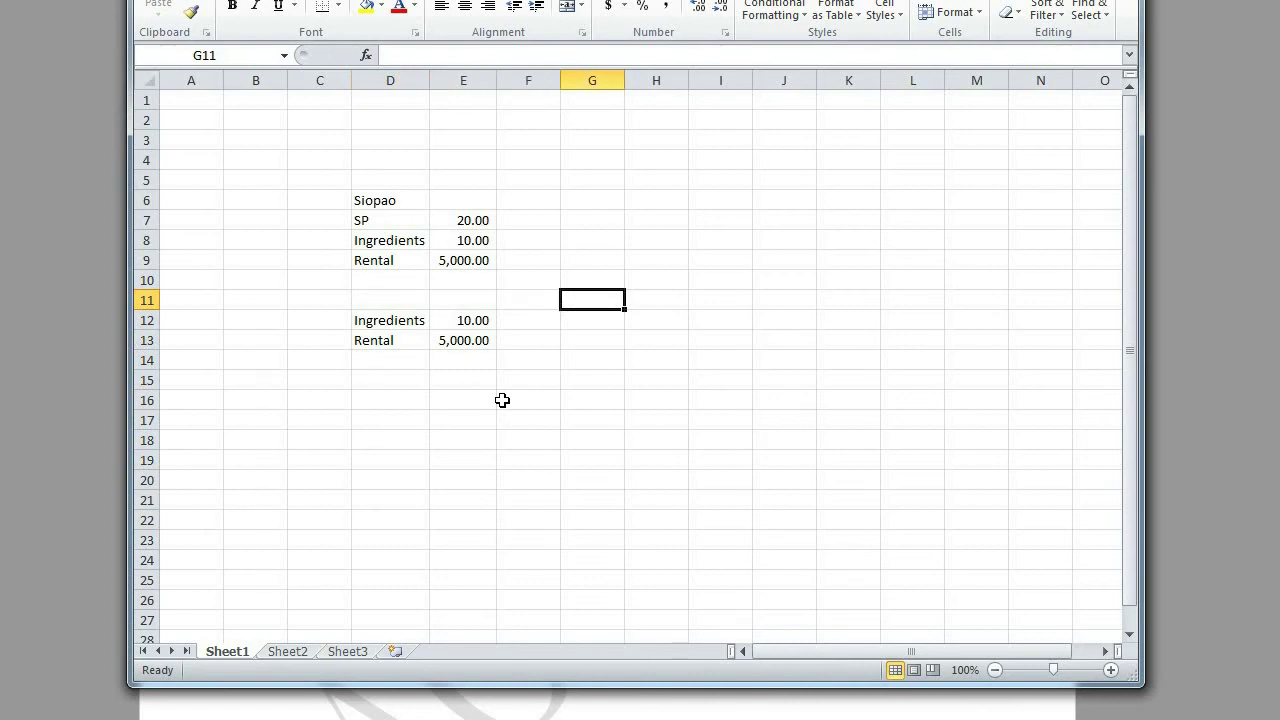
{"action": "key", "text": "Up"}
{"action": "key", "text": "Left"}
{"action": "key", "text": "Down"}
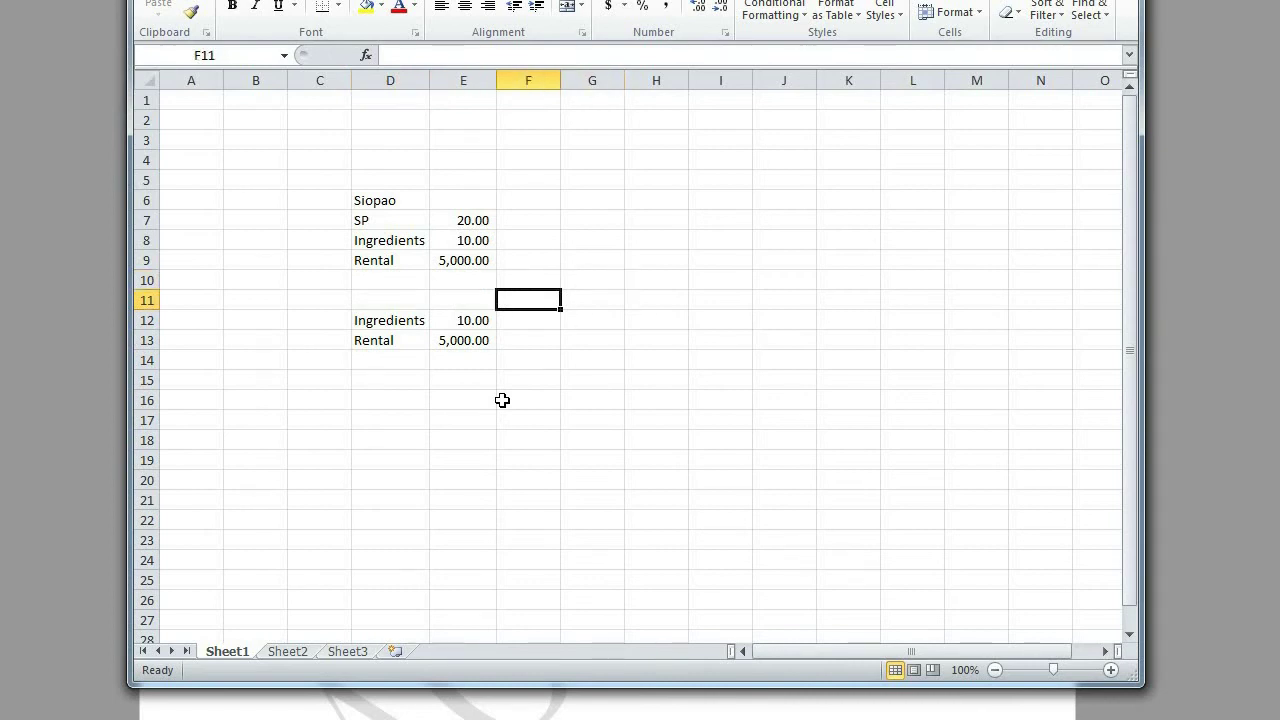
{"action": "type", "text": "1000"}
{"action": "key", "text": "Tab"}
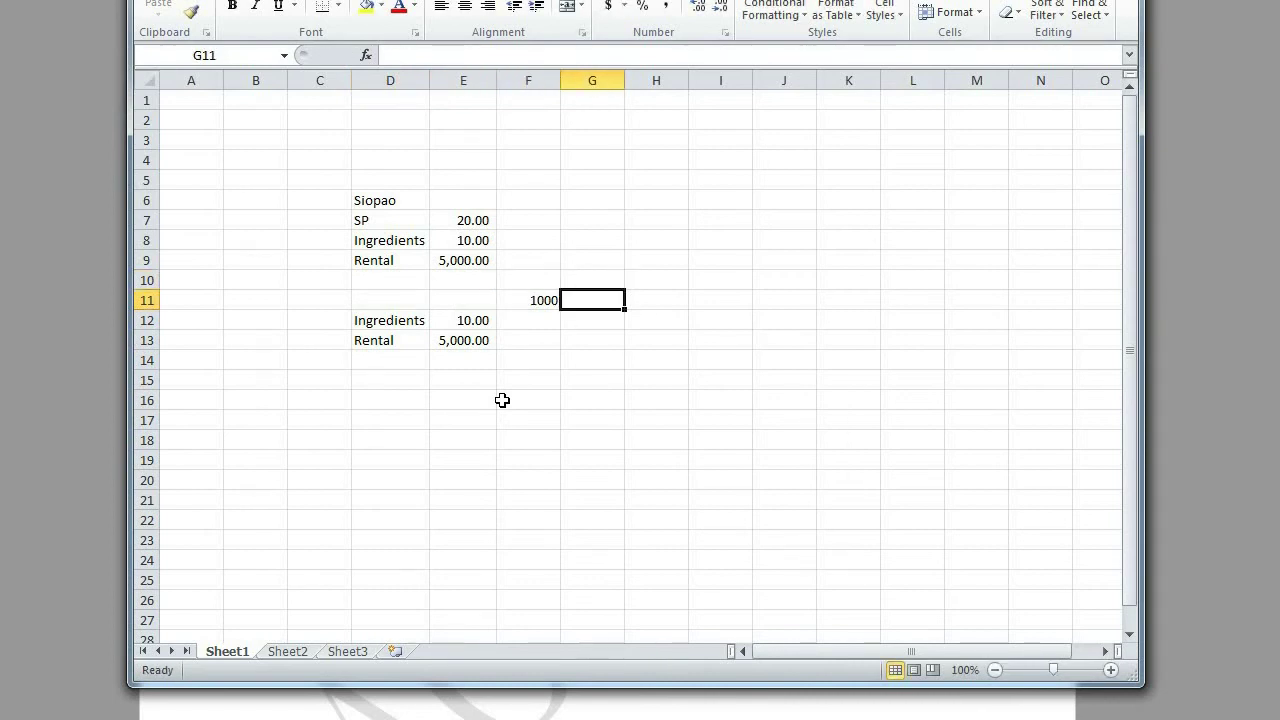
{"action": "type", "text": "2000"}
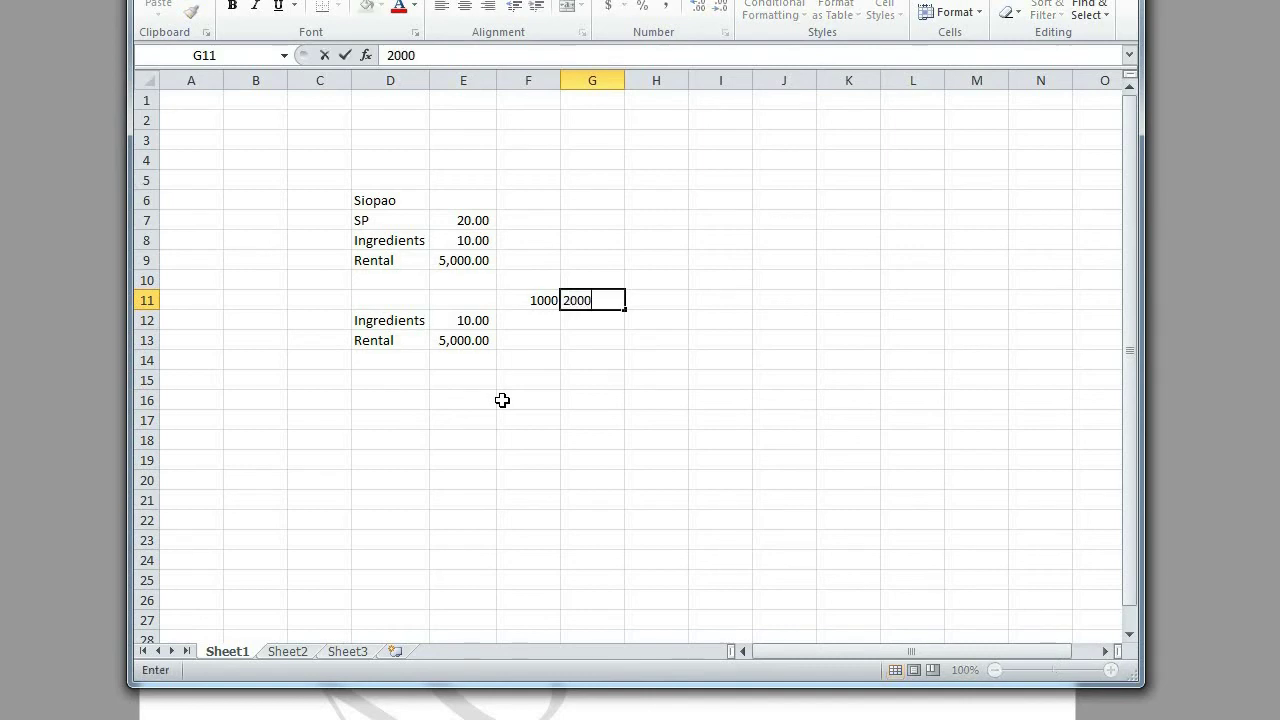
{"action": "key", "text": "Tab"}
{"action": "type", "text": "3000"}
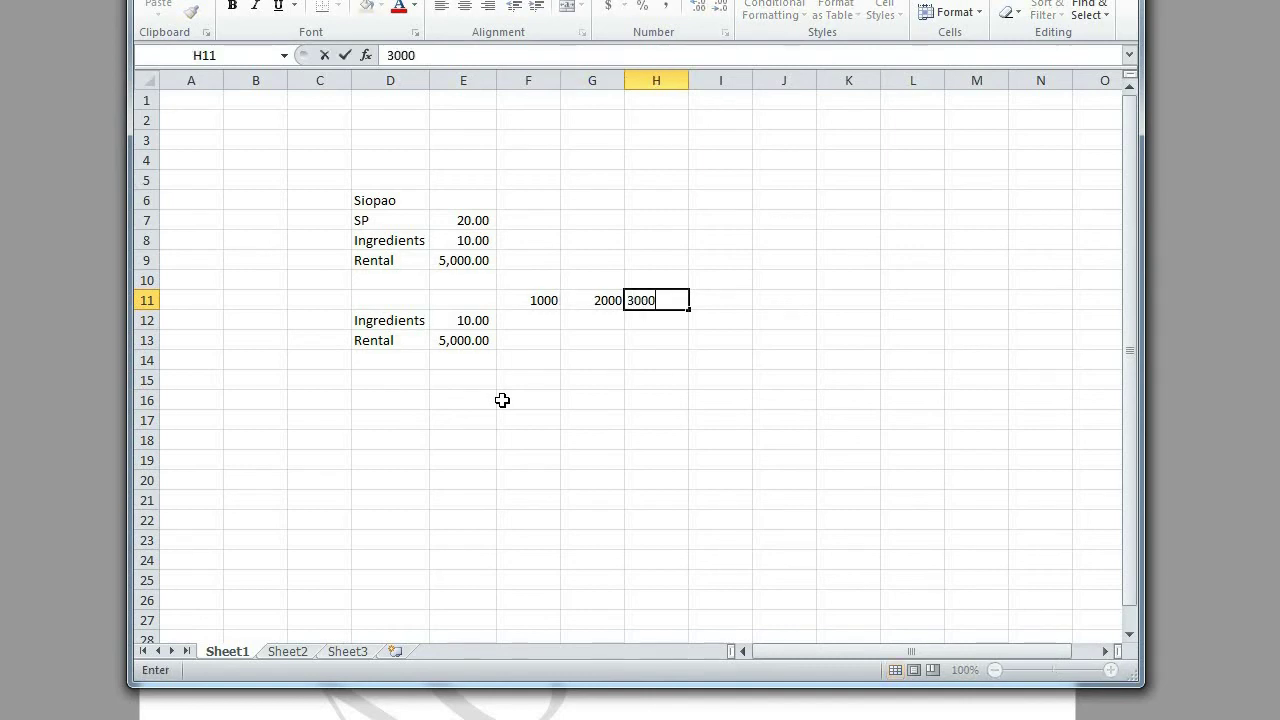
{"action": "key", "text": "Return"}
- Enter the formula =F11*E12 in cell F12 for the ingredients cost at 1000 units
{"action": "key", "text": "Left"}
{"action": "key", "text": "Left"}
{"action": "key", "text": "Left"}
{"action": "key", "text": "Right"}
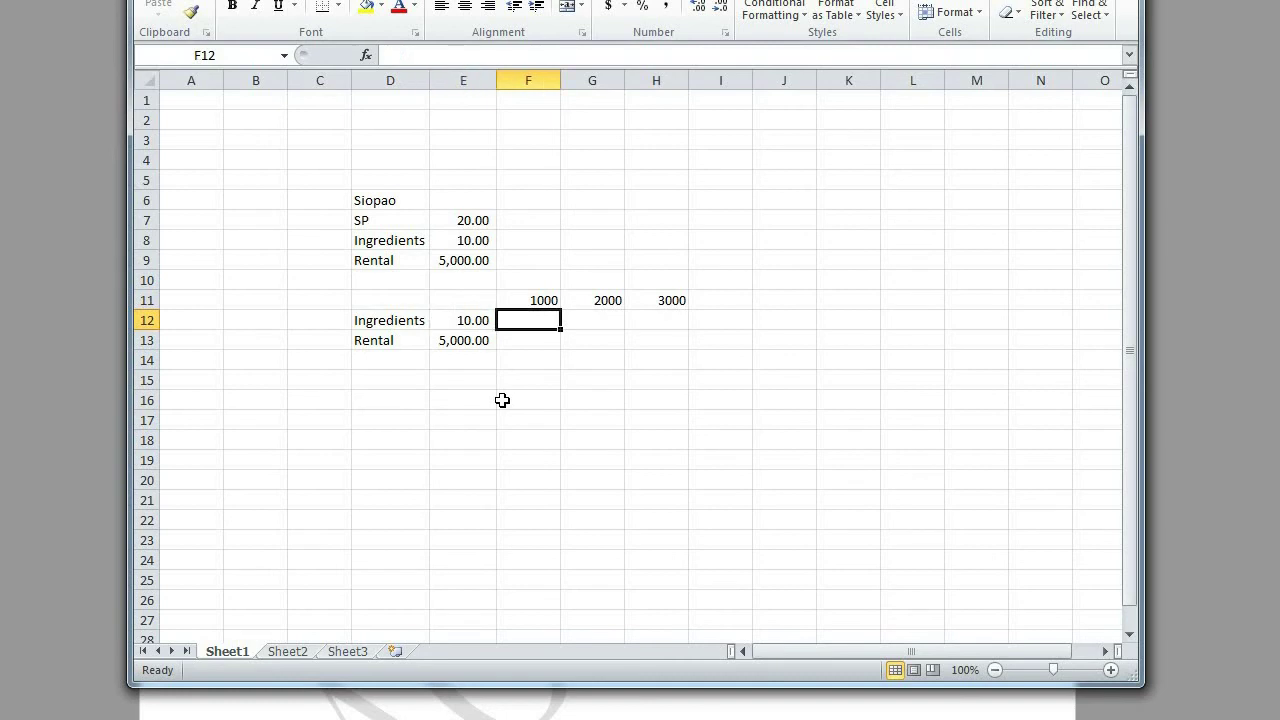
{"action": "key", "text": "Left"}
{"action": "key", "text": "Right"}
{"action": "type", "text": "="}
{"action": "key", "text": "Up"}
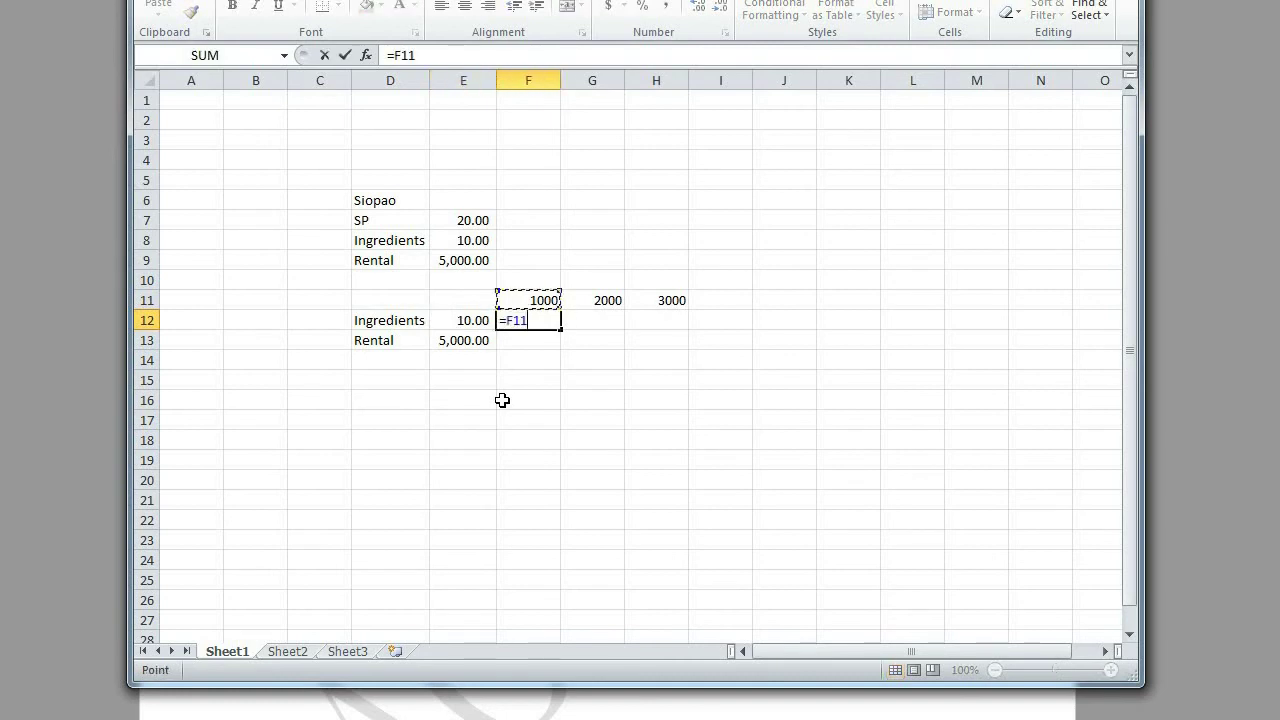
{"action": "type", "text": "*"}
{"action": "key", "text": "Left"}
{"action": "key", "text": "Return"}
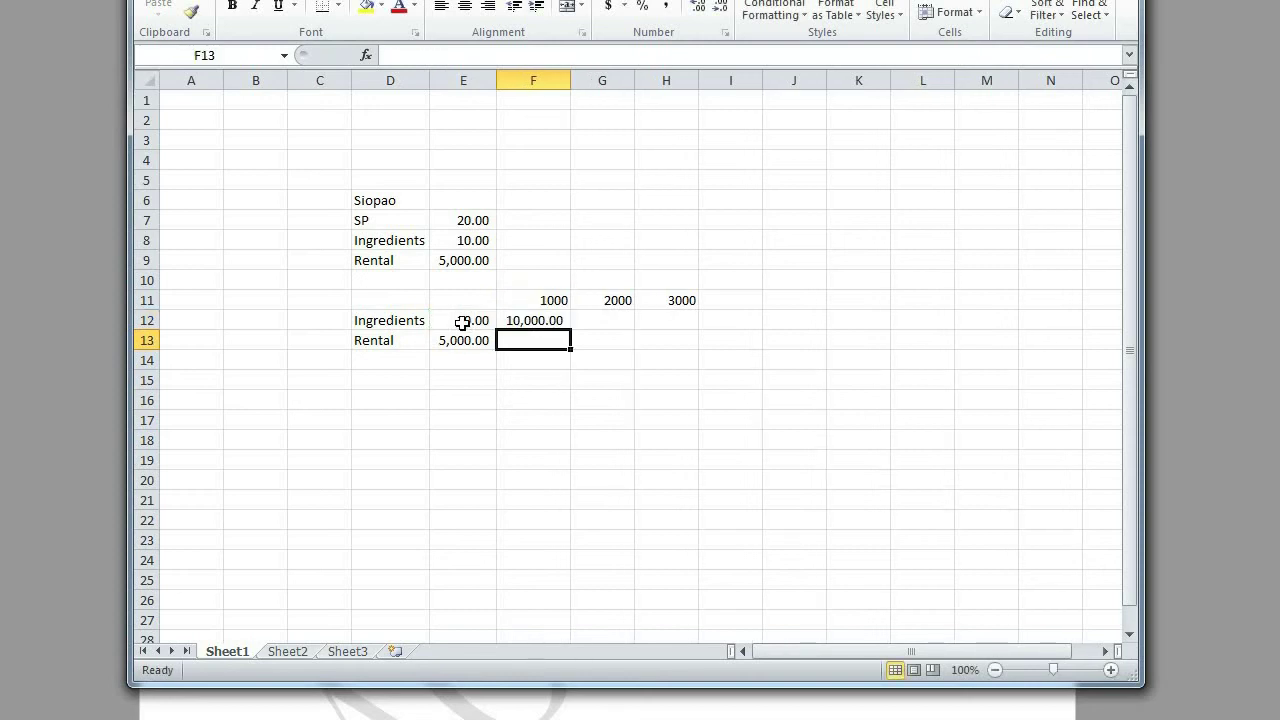
- Make the F11 reference absolute in cell F12 so that the formula is =$F$11*E12
{"action": "key", "text": "Up"}
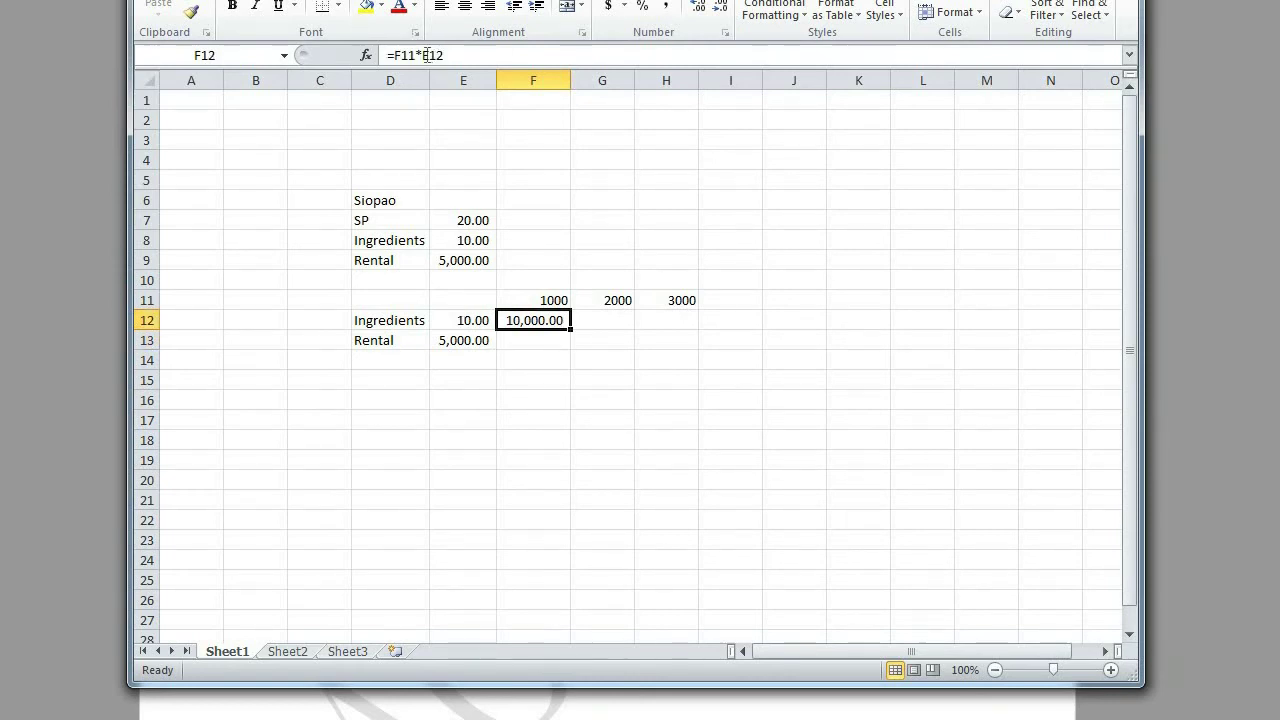
{"action": "left_click", "coordinate": [395, 55]}
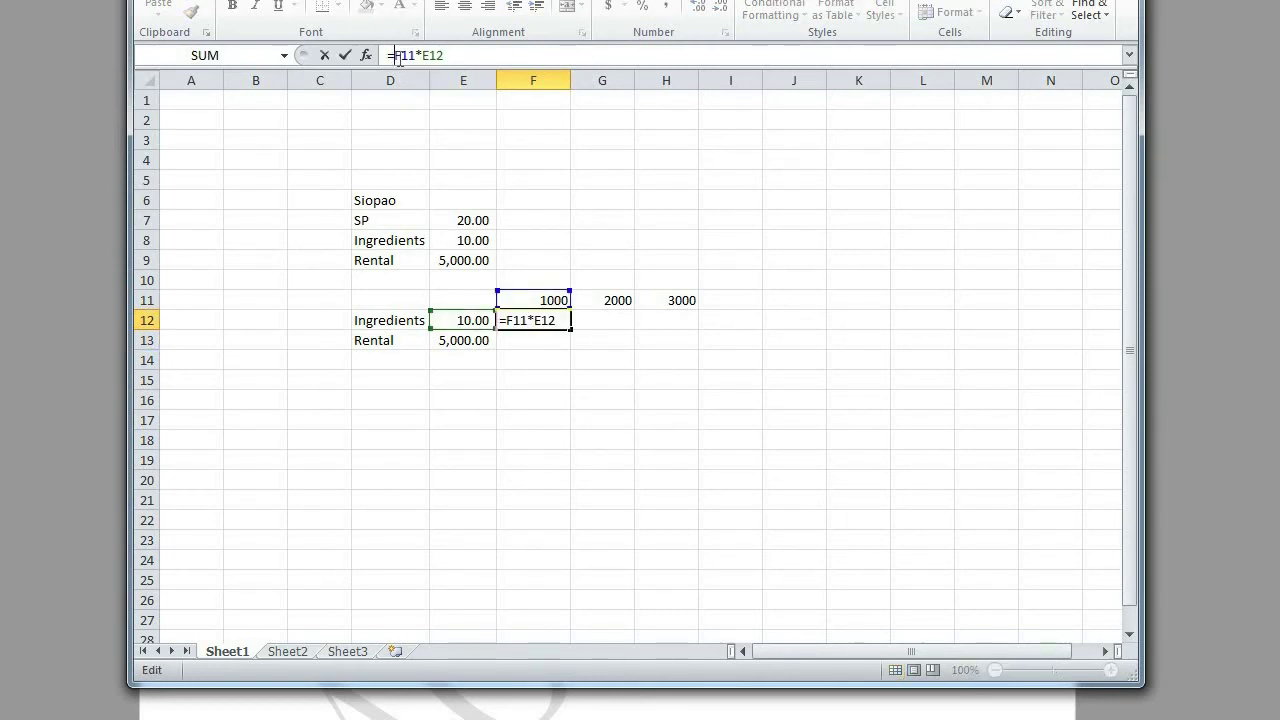
{"action": "key", "text": "F4"}
{"action": "key", "text": "Return"}
- Try to copy the ingredients cost formula from F12 to G12, checking its references before clearing G12
{"action": "key", "text": "Up"}
{"action": "key", "text": "ctrl+c"}
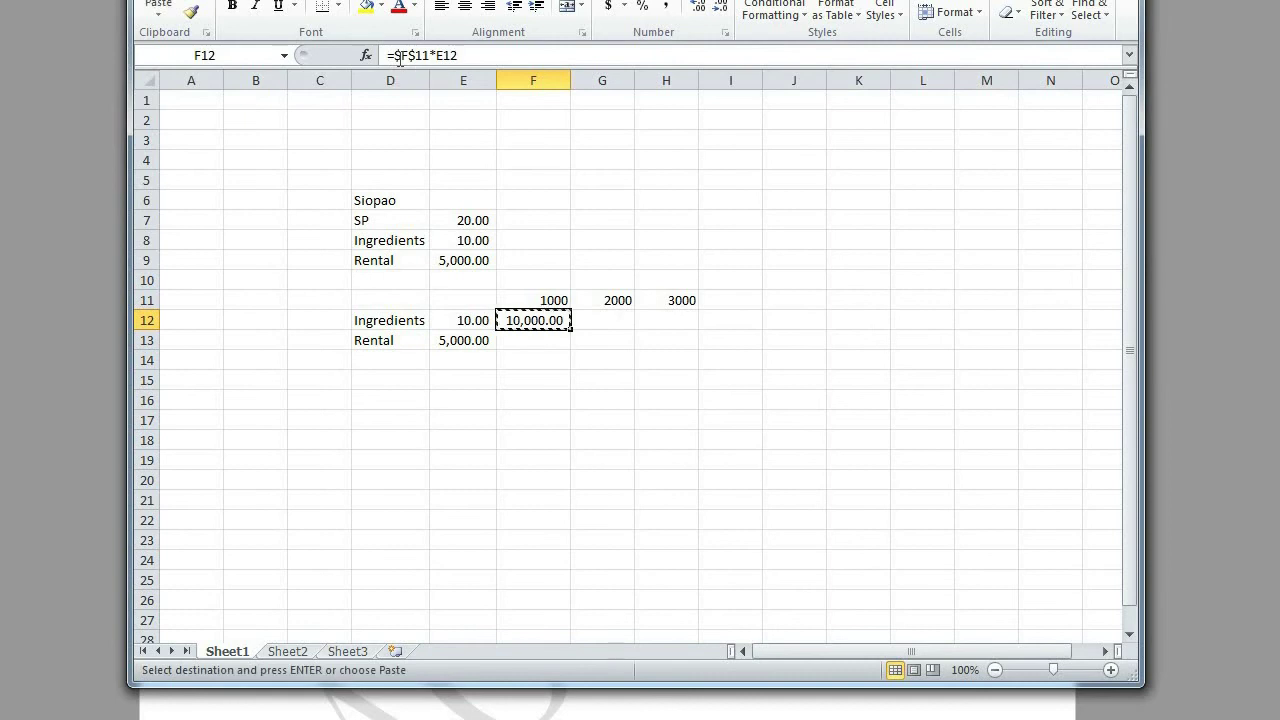
{"action": "key", "text": "Right"}
{"action": "key", "text": "Return"}
{"action": "left_click", "coordinate": [399, 55]}
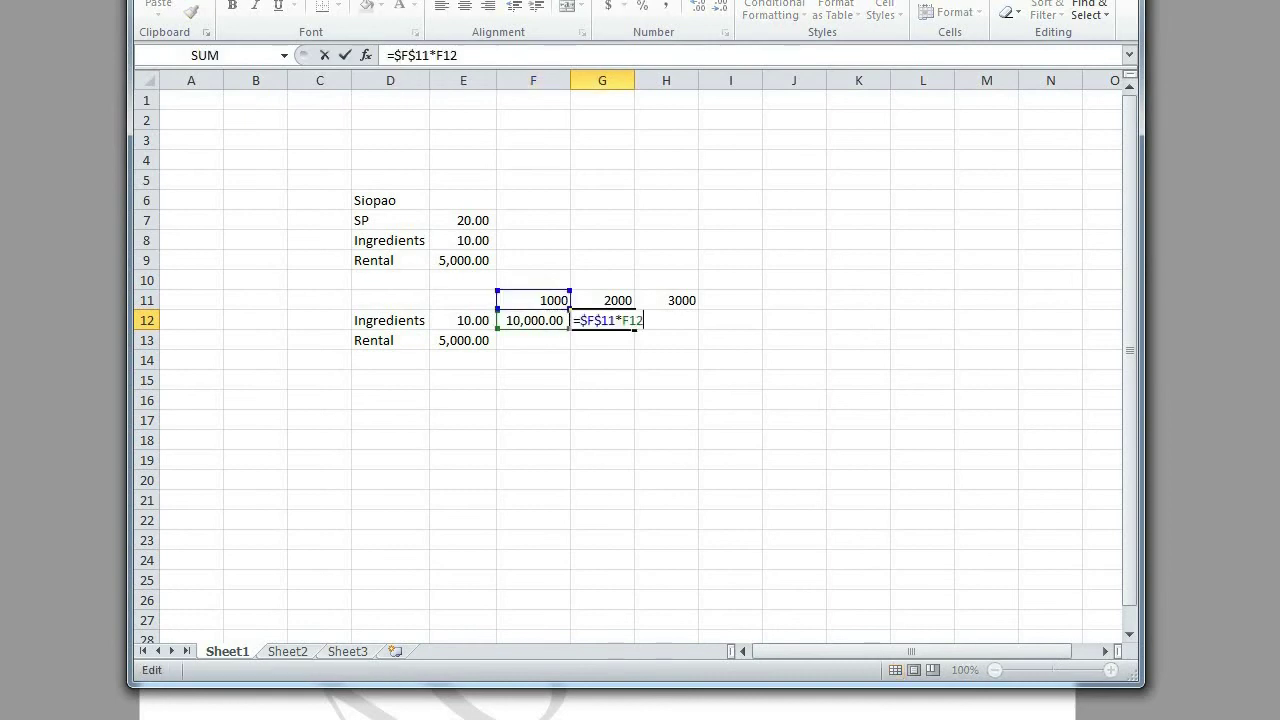
{"action": "key", "text": "Escape"}
{"action": "double_click", "coordinate": [634, 80]}
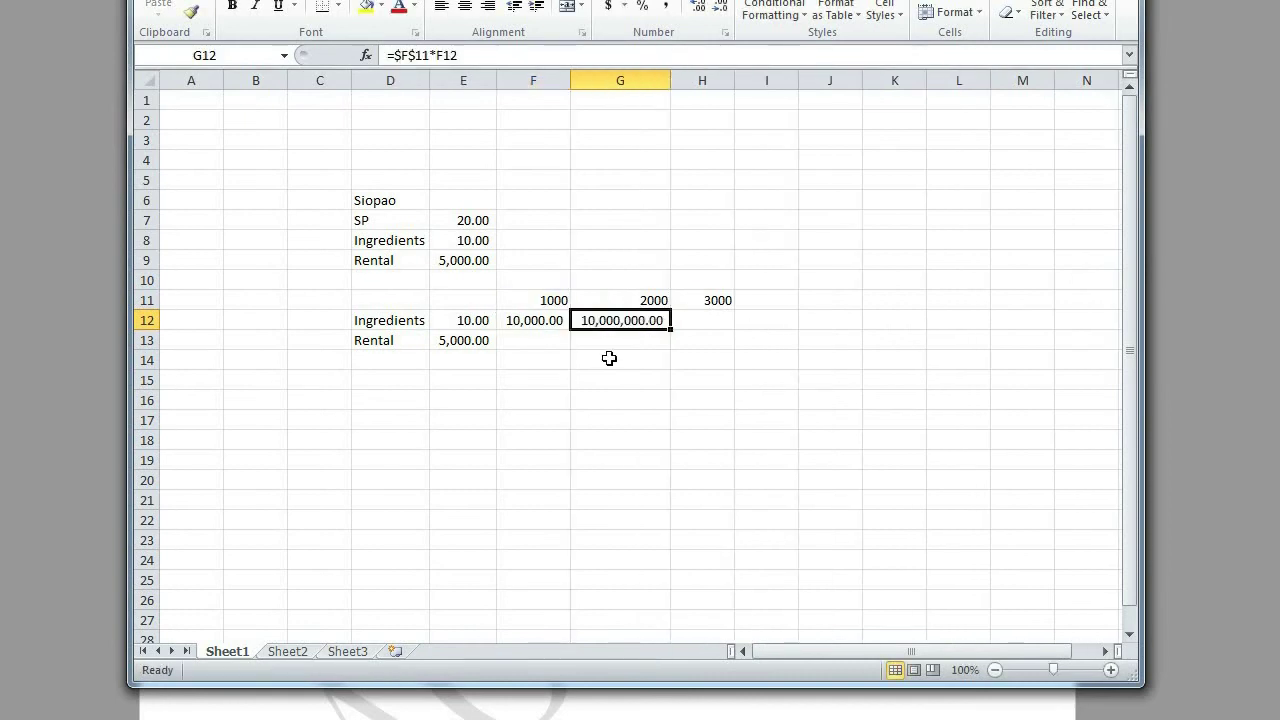
{"action": "key", "text": "Delete"}
- Change the formula in F12 to =F11*$E$12 so that only the unit ingredients cost reference is absolute
{"action": "key", "text": "Left"}
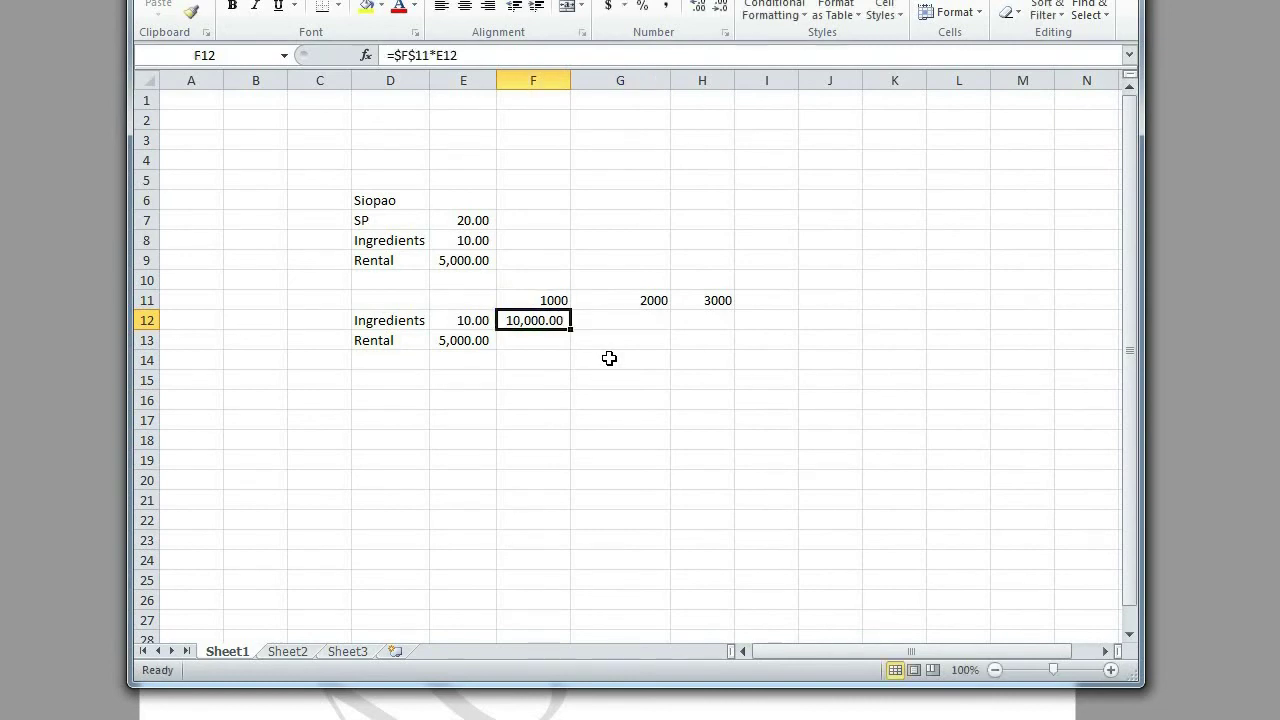
{"action": "key", "text": "F2"}
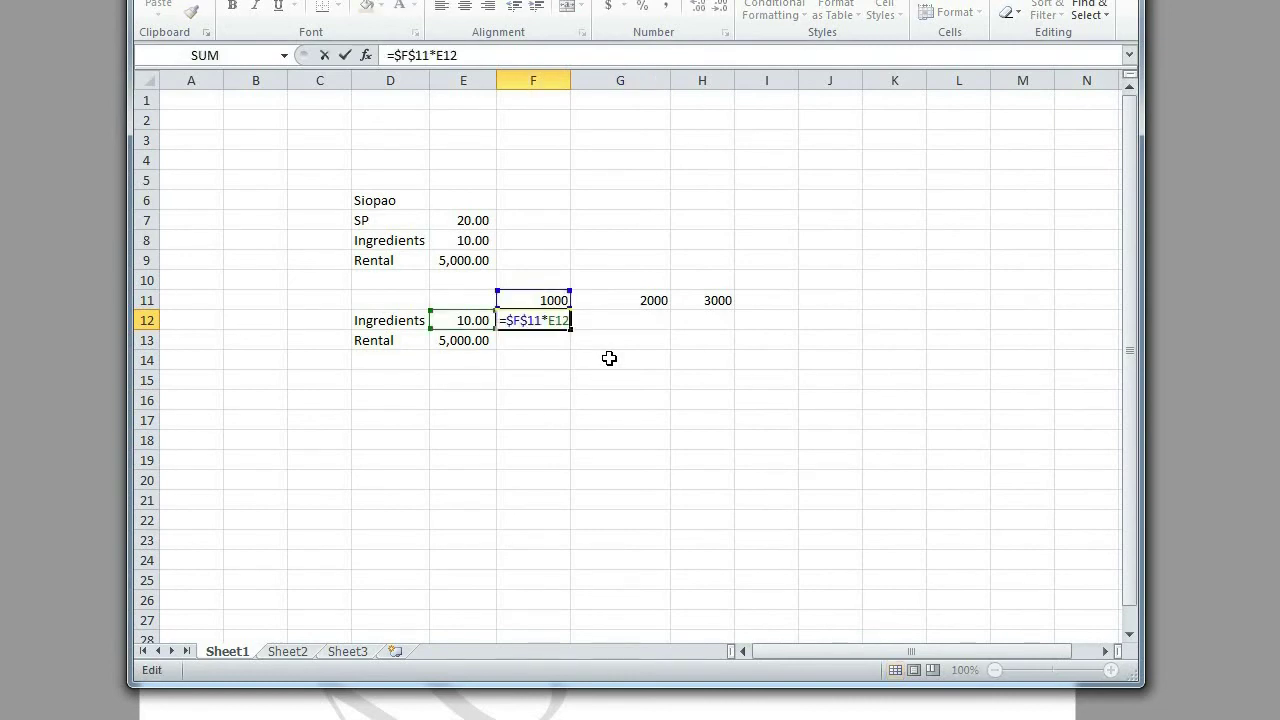
{"action": "key", "text": "BackSpace"}
{"action": "key", "text": "Left"}
{"action": "key", "text": "BackSpace"}
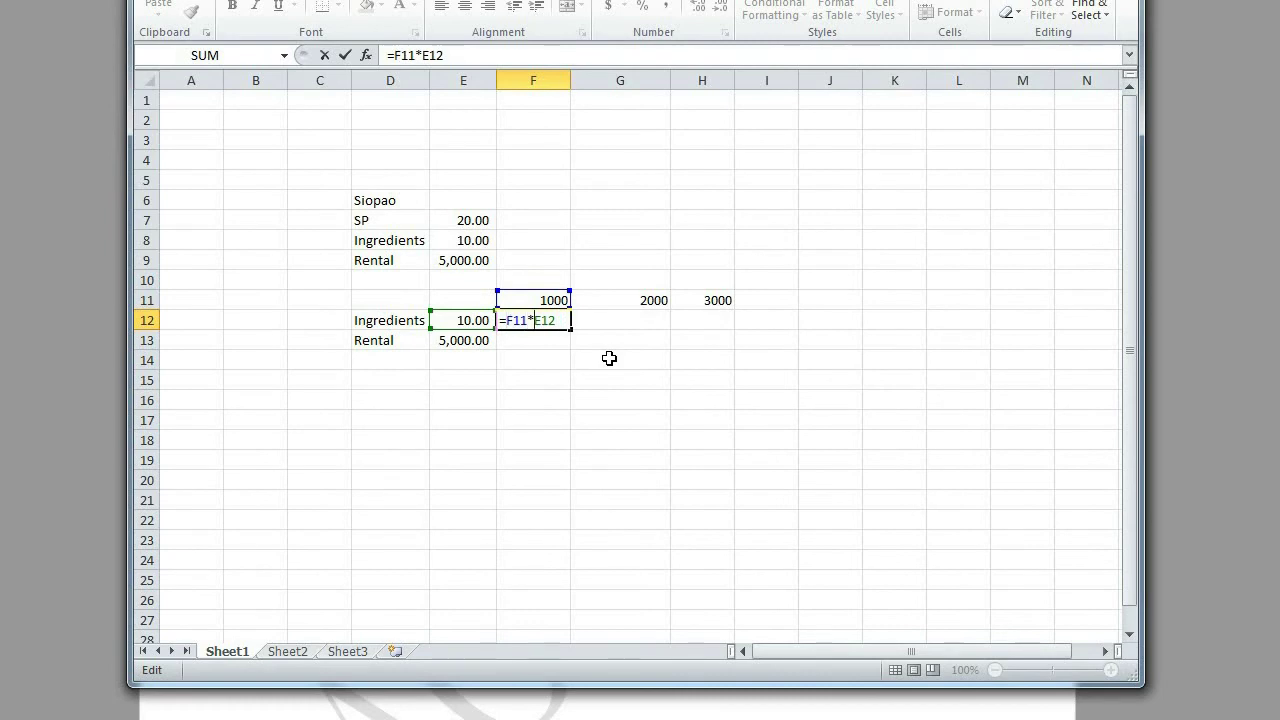
{"action": "type", "text": "$"}
{"action": "key", "text": "Right"}
{"action": "type", "text": "$"}
{"action": "key", "text": "Return"}
{"action": "key", "text": "Up"}
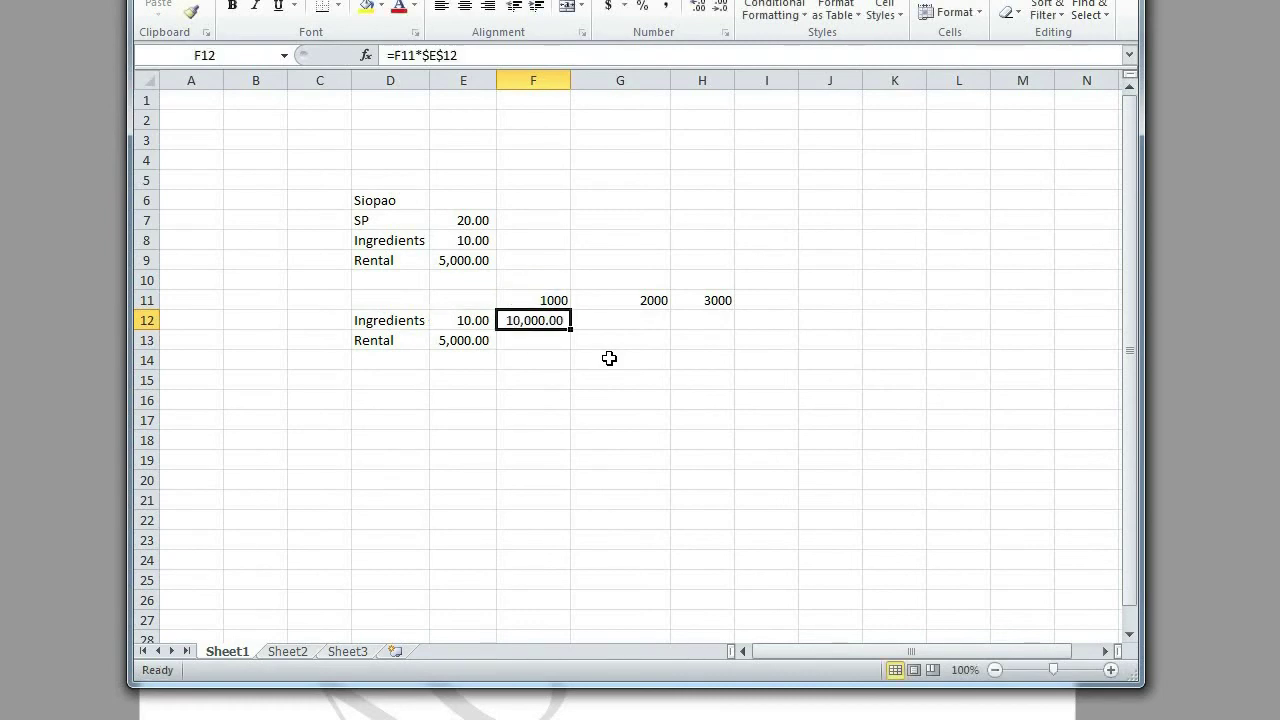
- Copy the formula from F12 to G12 and adjust the widths of columns F and G
{"action": "key", "text": "ctrl+c"}
{"action": "key", "text": "Right"}
{"action": "key", "text": "Return"}
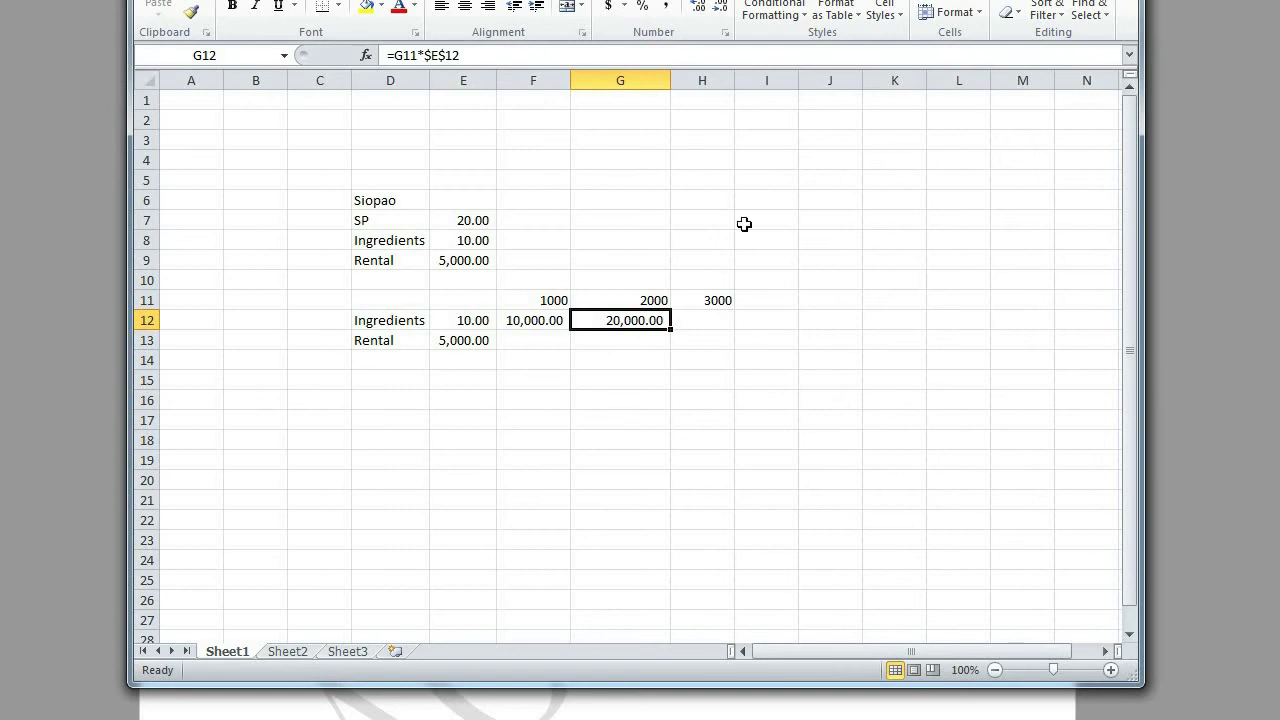
{"action": "left_click_drag", "start_coordinate": [670, 80], "coordinate": [659, 80]}
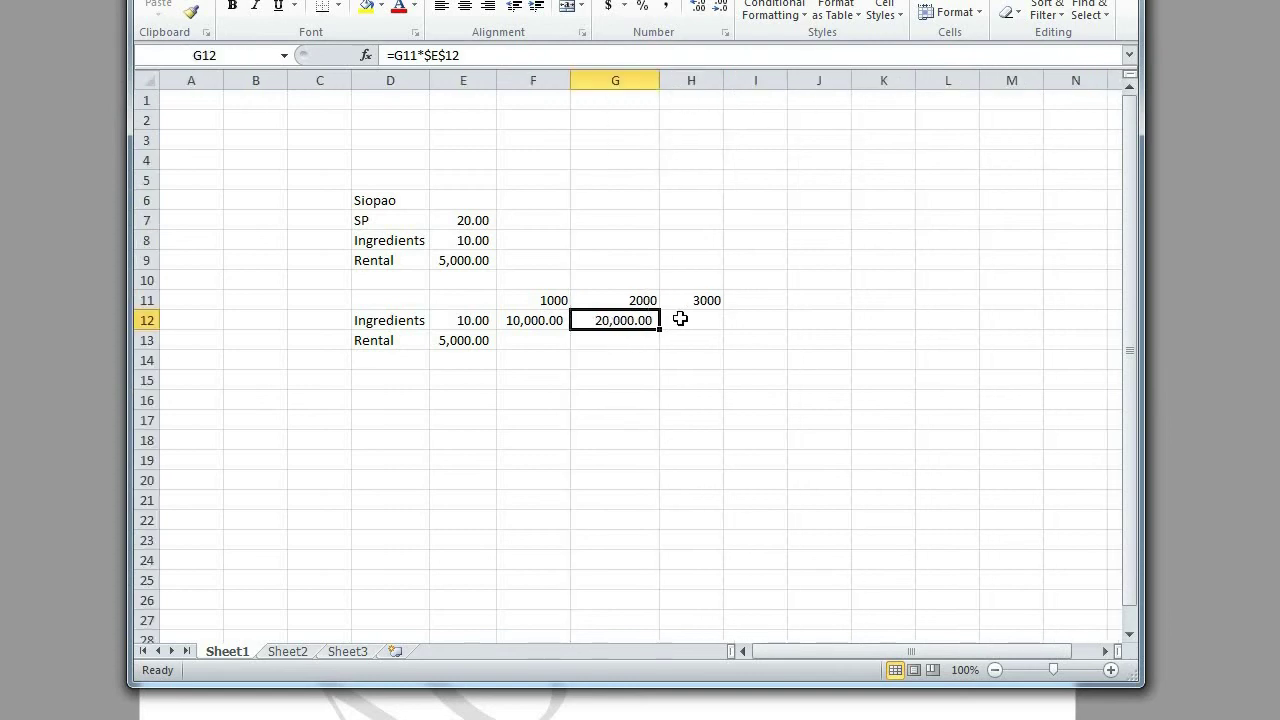
{"action": "left_click_drag", "start_coordinate": [570, 80], "coordinate": [581, 80]}
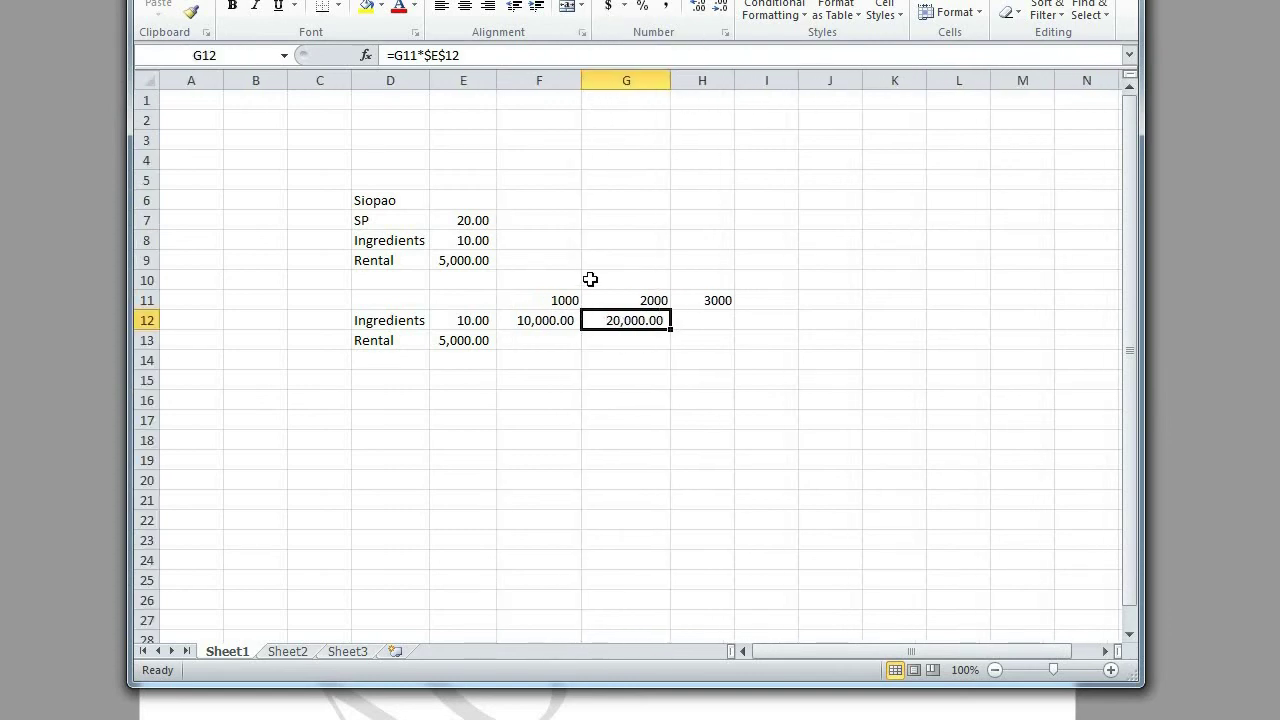
- Copy the ingredients cost formula from G12 to H12 and fit column H's width to its contents
{"action": "left_click", "coordinate": [463, 320]}
{"action": "left_click", "coordinate": [626, 300]}
{"action": "left_click", "coordinate": [625, 320]}
{"action": "key", "text": "ctrl+c"}
{"action": "key", "text": "Right"}
{"action": "key", "text": "Return"}
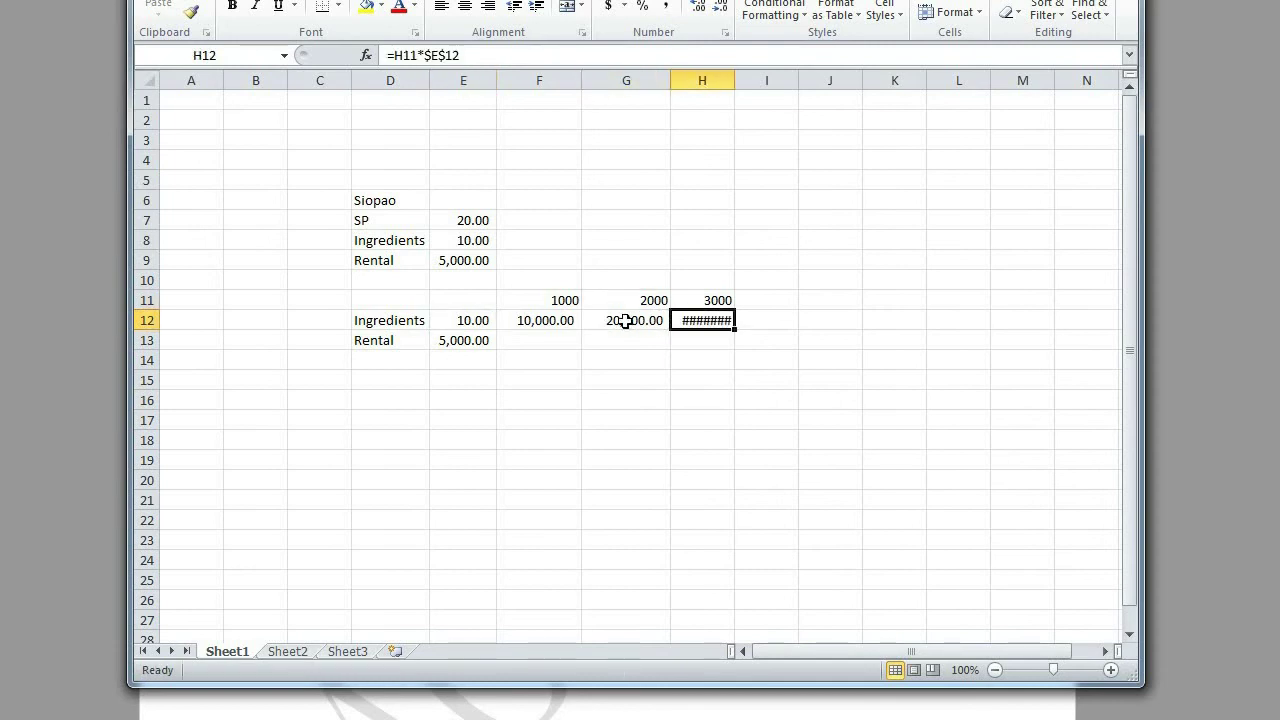
{"action": "double_click", "coordinate": [735, 82]}
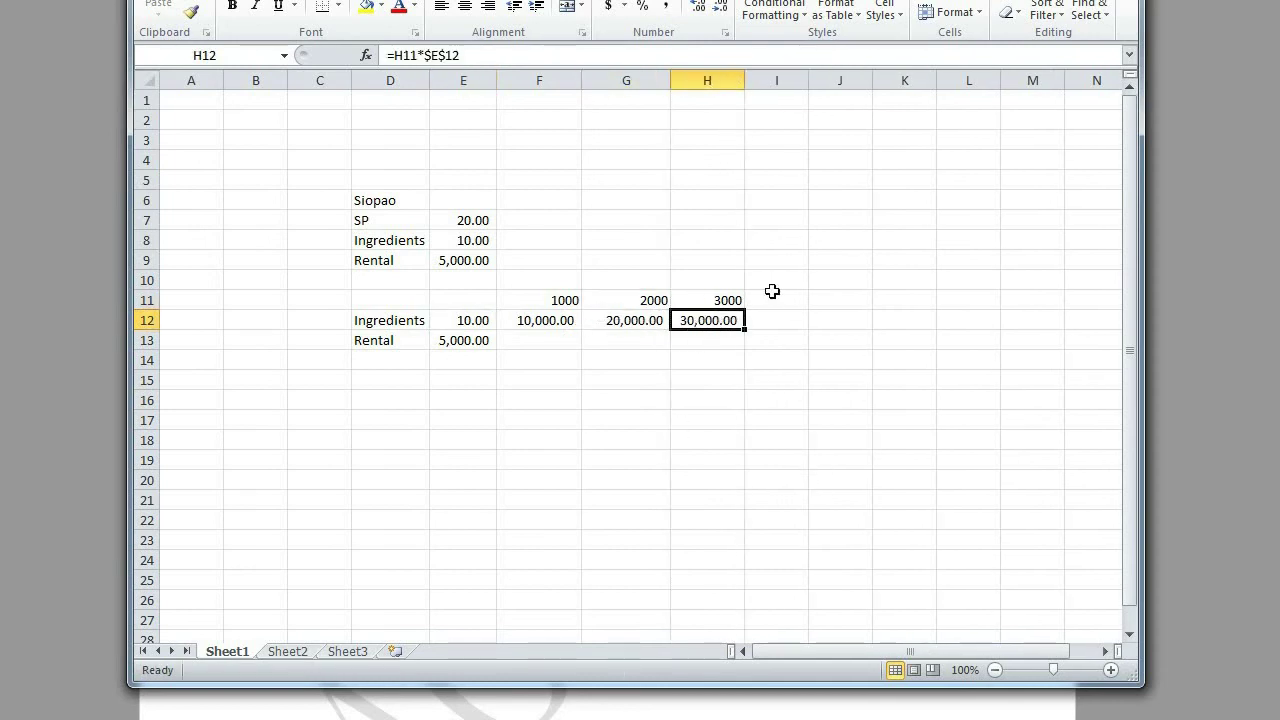
- Examine how the ingredients costs in F12:H12 follow from the production levels in row 11 and the unit cost in E12
{"action": "left_click", "coordinate": [736, 300]}
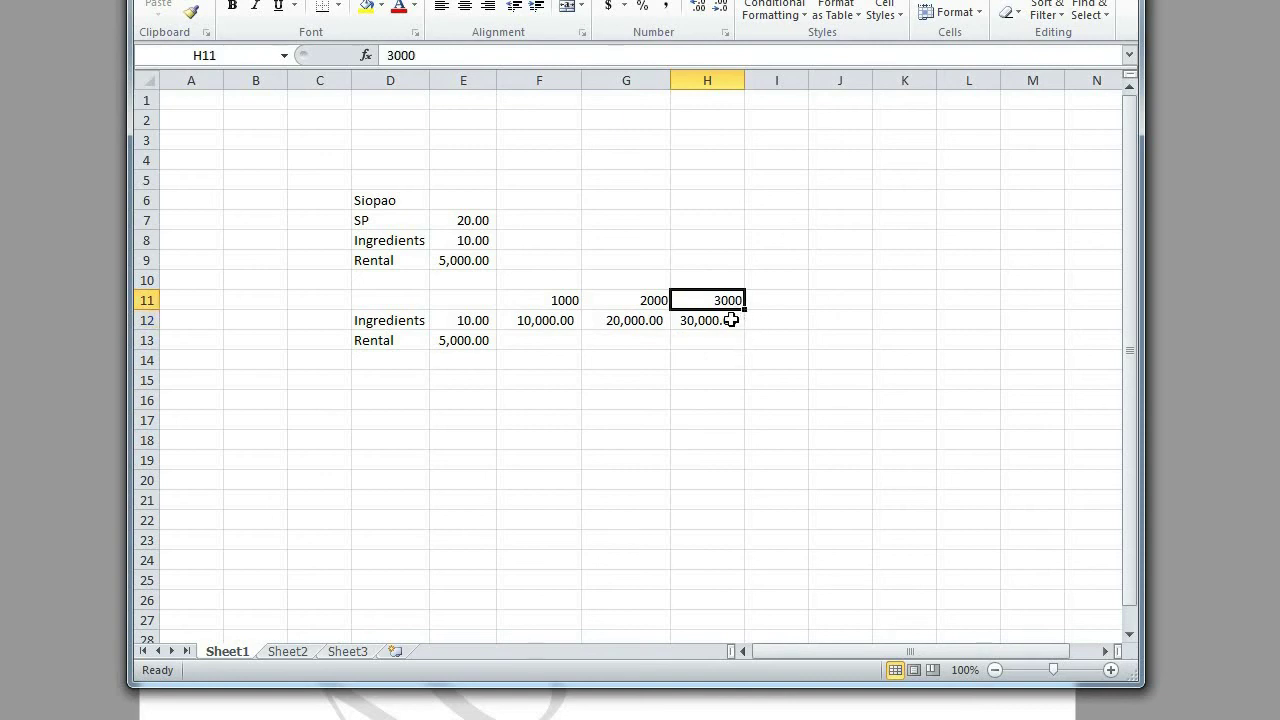
{"action": "left_click", "coordinate": [731, 320]}
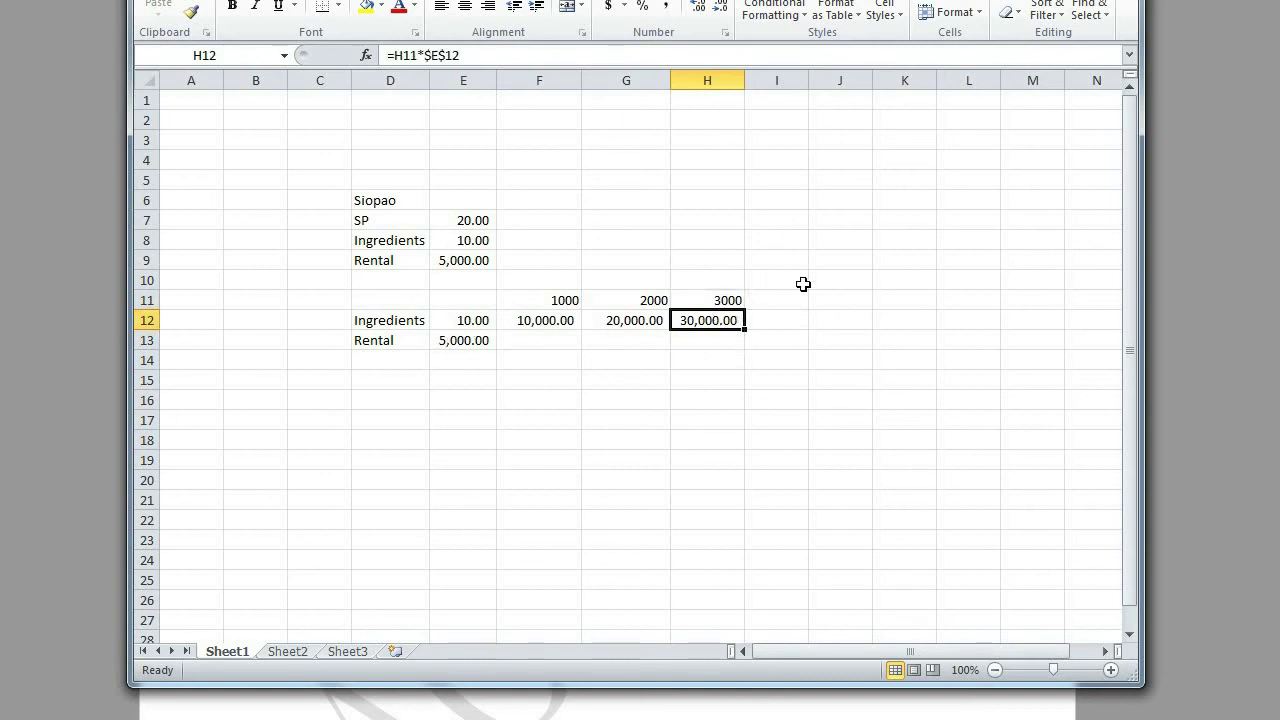
{"action": "left_click", "coordinate": [734, 300]}
{"action": "left_click", "coordinate": [472, 322]}
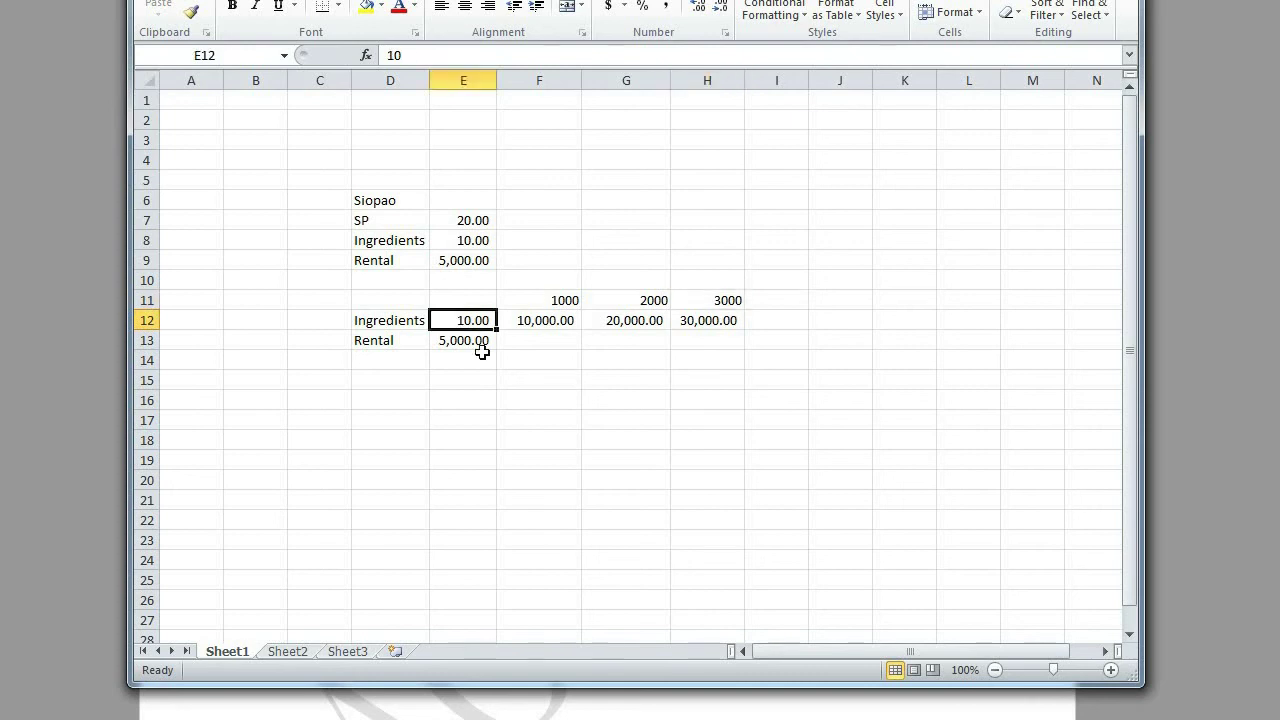
{"action": "left_click", "coordinate": [525, 322]}
{"action": "left_click", "coordinate": [531, 296]}
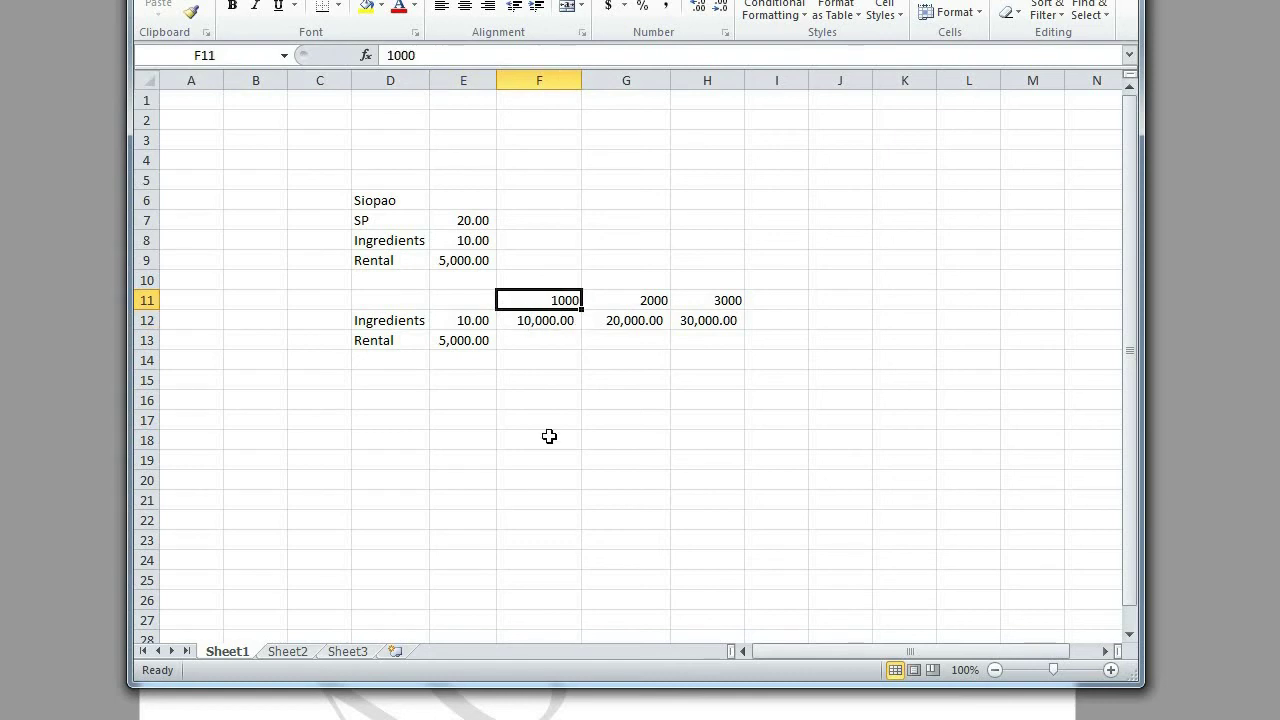
{"action": "key", "text": "Right"}
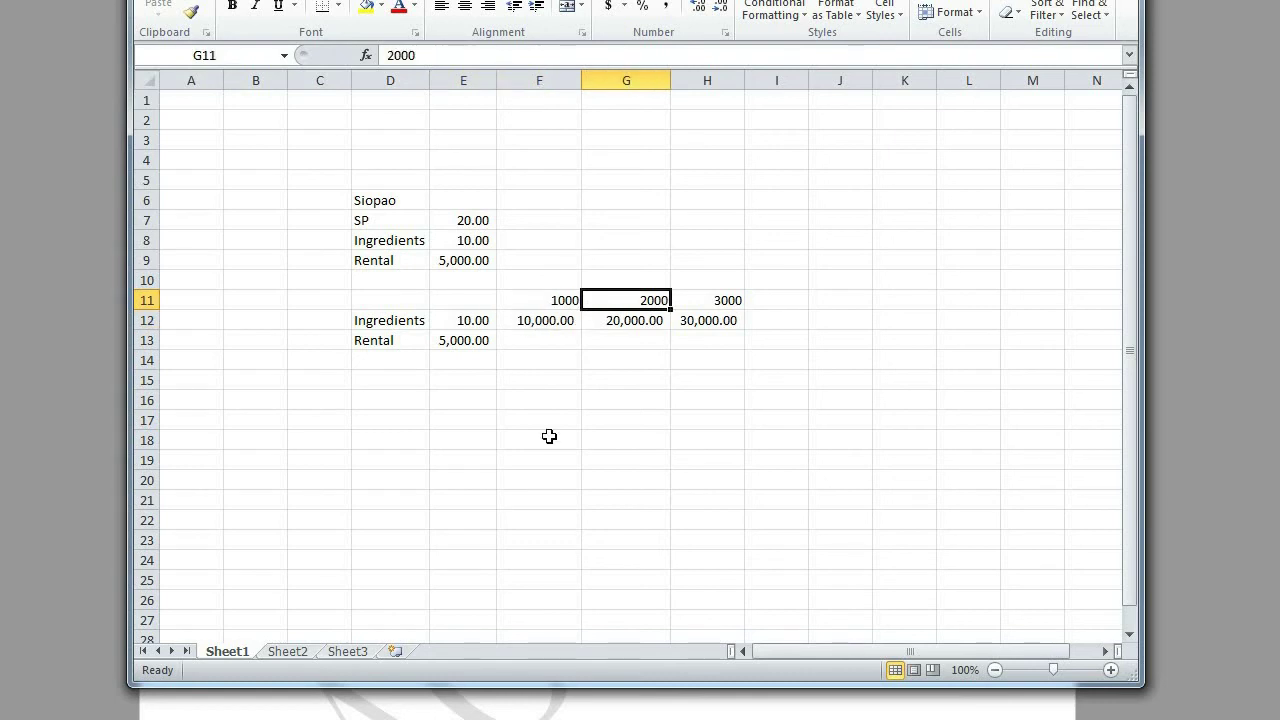
{"action": "key", "text": "Left"}
{"action": "key", "text": "Down"}
{"action": "key", "text": "Right"}
{"action": "key", "text": "Right"}
{"action": "key", "text": "Left"}
{"action": "key", "text": "Left"}
{"action": "key", "text": "Right"}
{"action": "key", "text": "Right"}
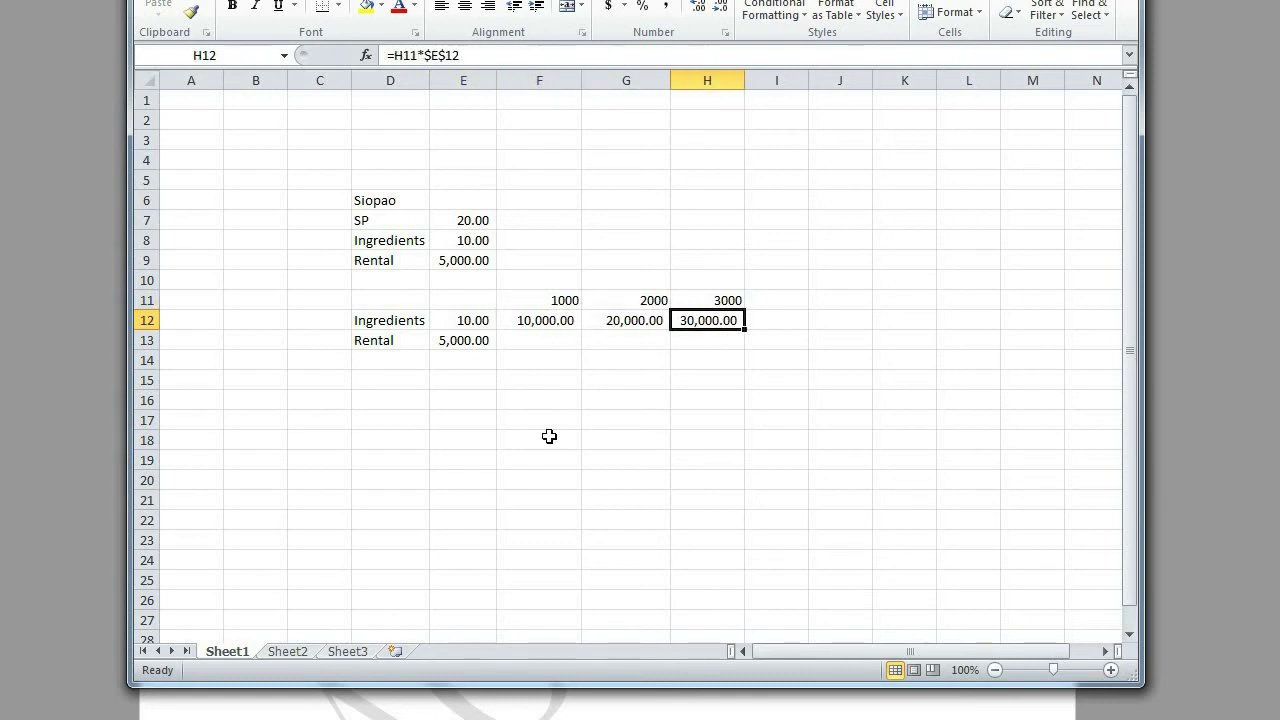
{"action": "key", "text": "Left"}
{"action": "key", "text": "Left"}
{"action": "key", "text": "Right"}
{"action": "key", "text": "Right"}
- Copy the rental amount from E13 across F13:H13 for all three production levels
{"action": "key", "text": "Down"}
{"action": "key", "text": "Left"}
{"action": "key", "text": "Left"}
{"action": "key", "text": "Left"}
{"action": "key", "text": "ctrl+c"}
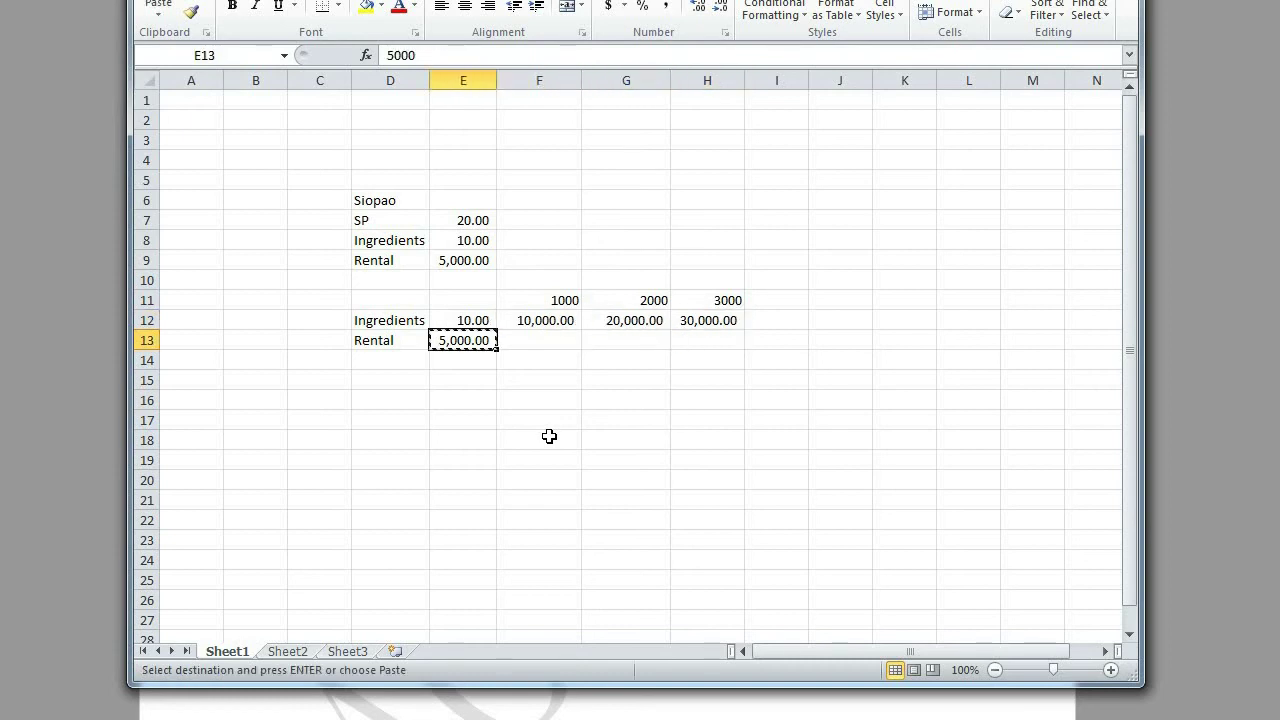
{"action": "key", "text": "shift+Right"}
{"action": "key", "text": "shift+Right"}
{"action": "key", "text": "shift+Right"}
{"action": "key", "text": "Return"}
{"action": "key", "text": "Left"}
{"action": "key", "text": "Right"}
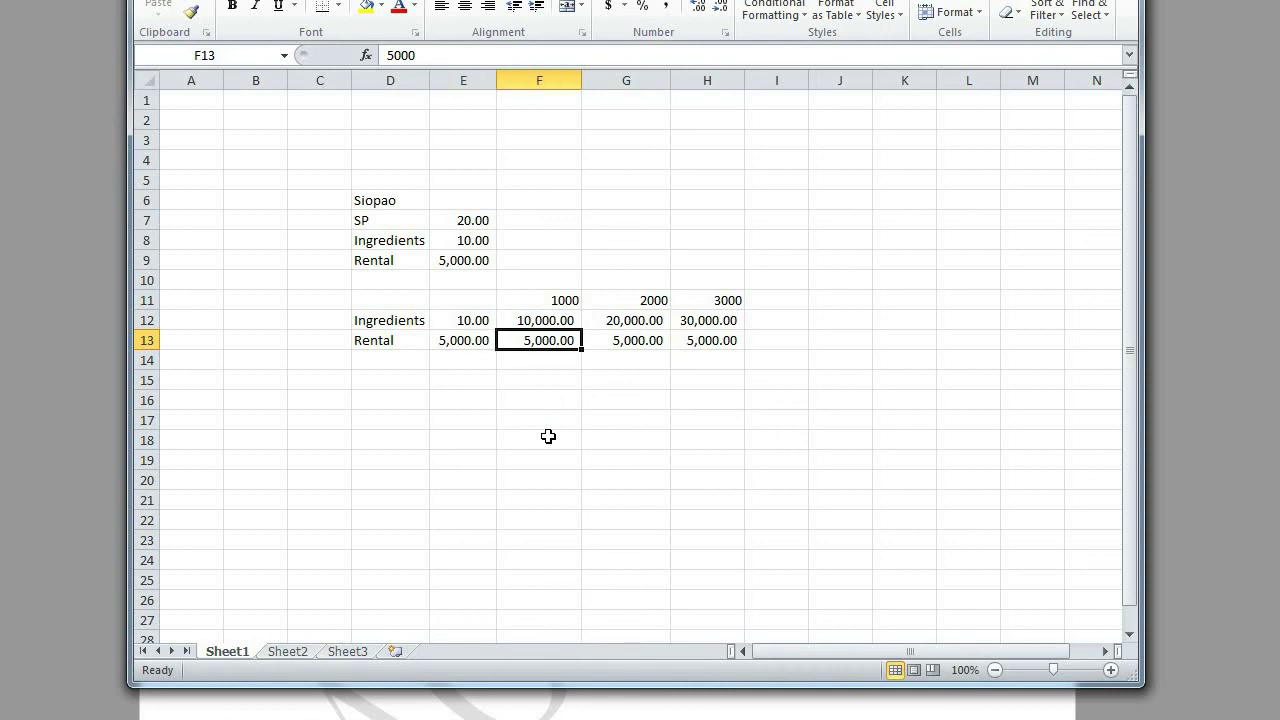
{"action": "key", "text": "ctrl+s"}
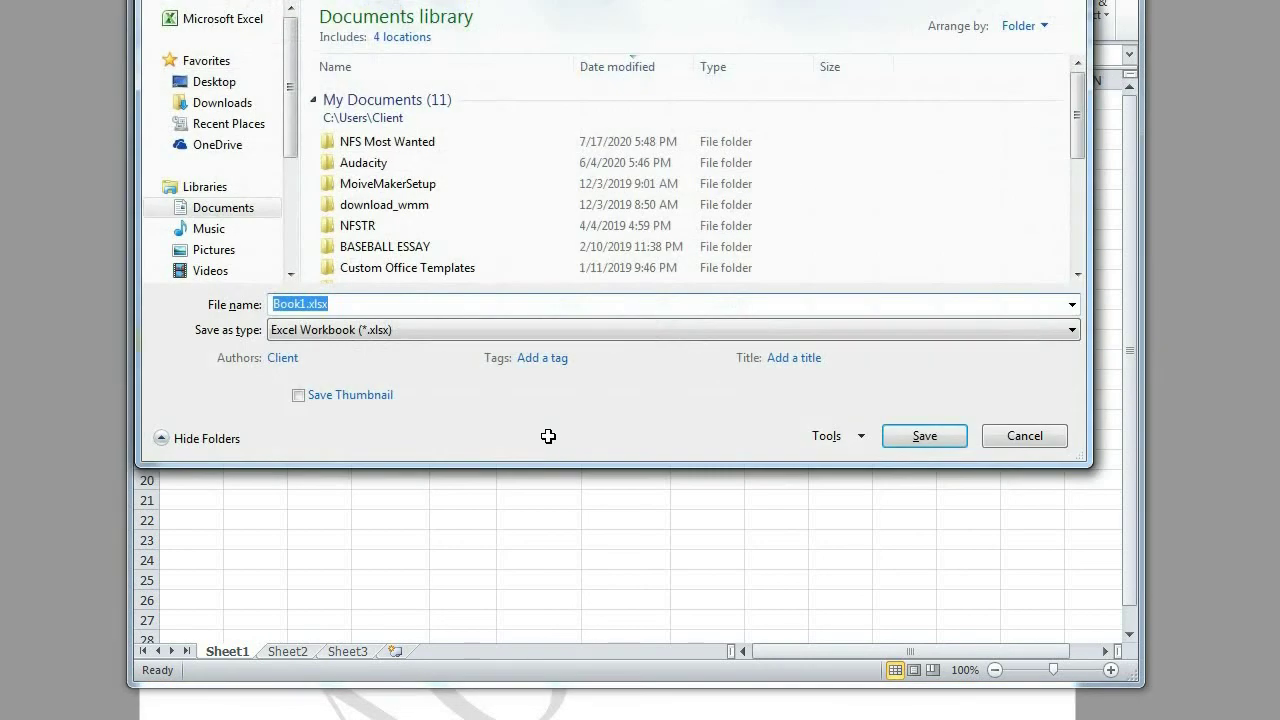
{"action": "key", "text": "Escape"}
{"action": "key", "text": "Left"}
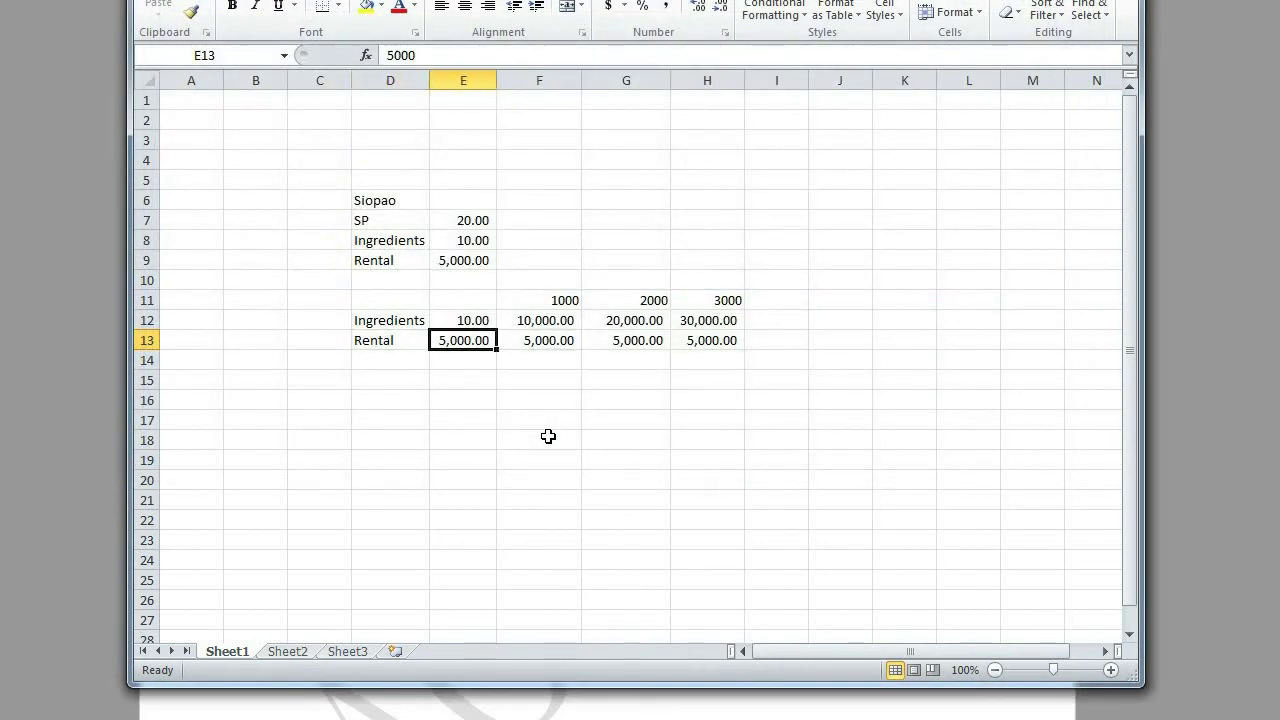
- Enter the heading "In TOTAL" in cell I11, beside the 3000 production level
{"action": "key", "text": "Right"}
{"action": "key", "text": "Right"}
{"action": "key", "text": "Right"}
{"action": "key", "text": "Right"}
{"action": "key", "text": "Right"}
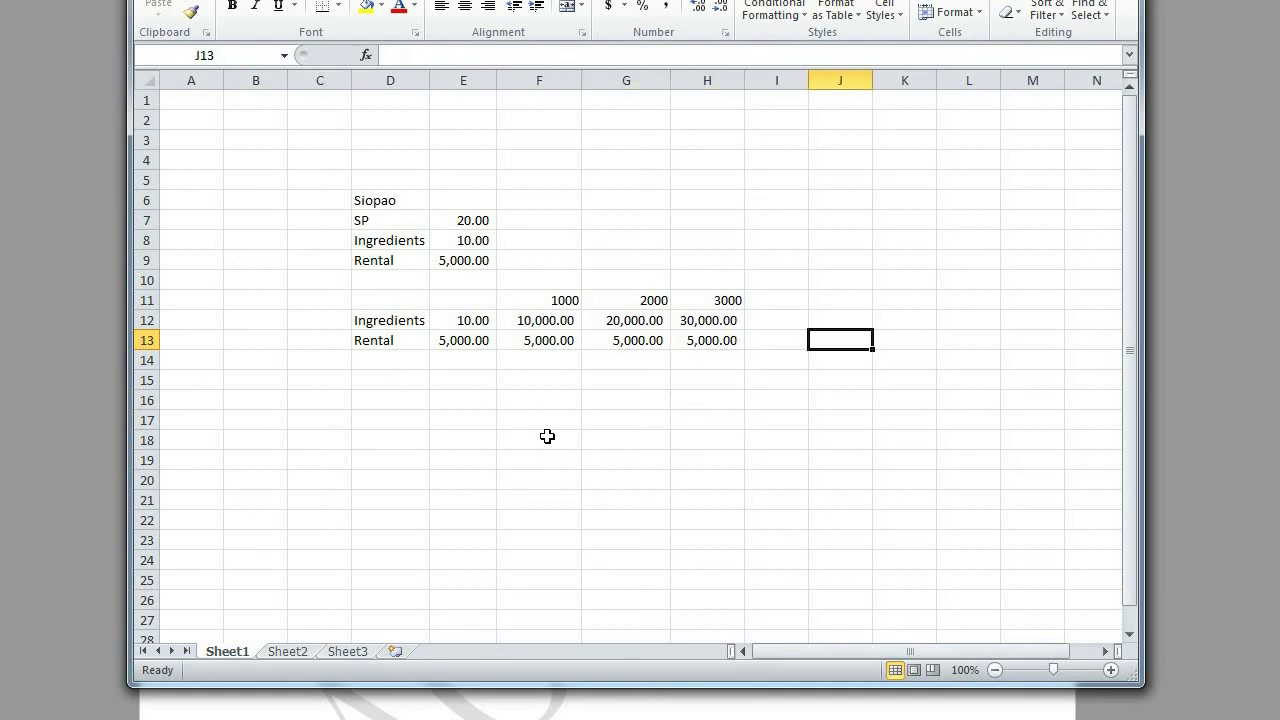
{"action": "key", "text": "Up"}
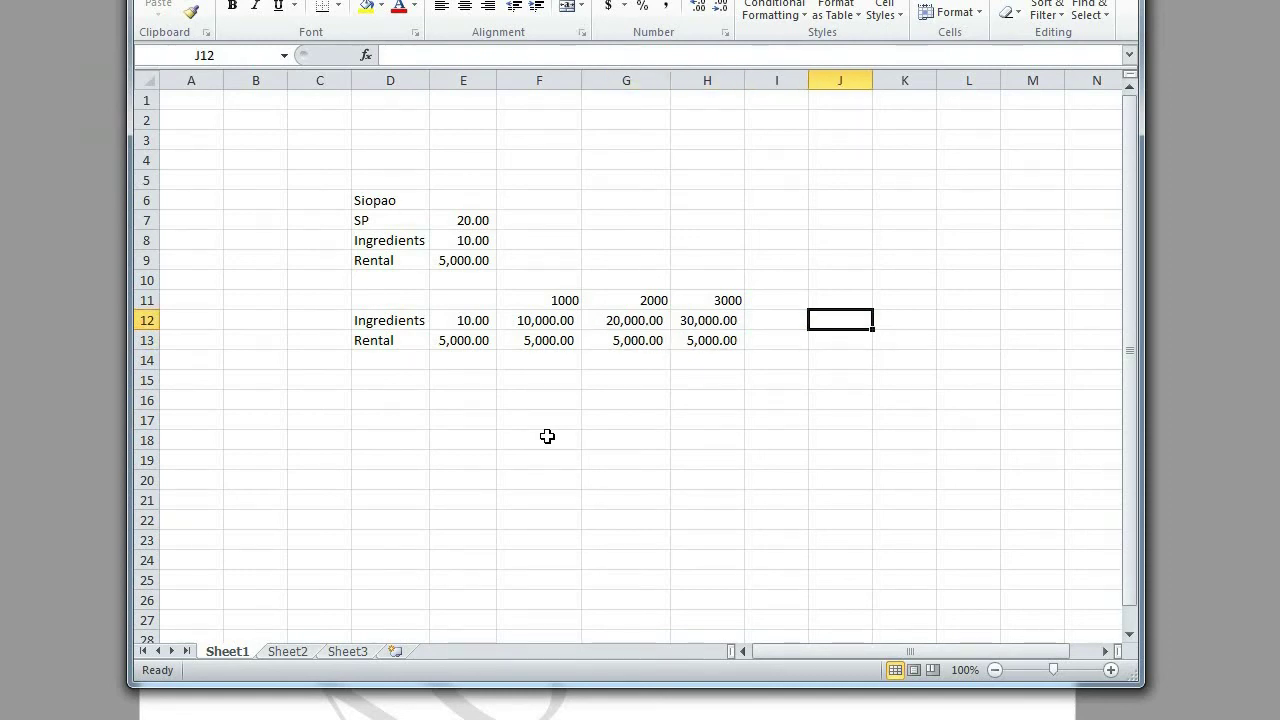
{"action": "key", "text": "Left"}
{"action": "key", "text": "Up"}
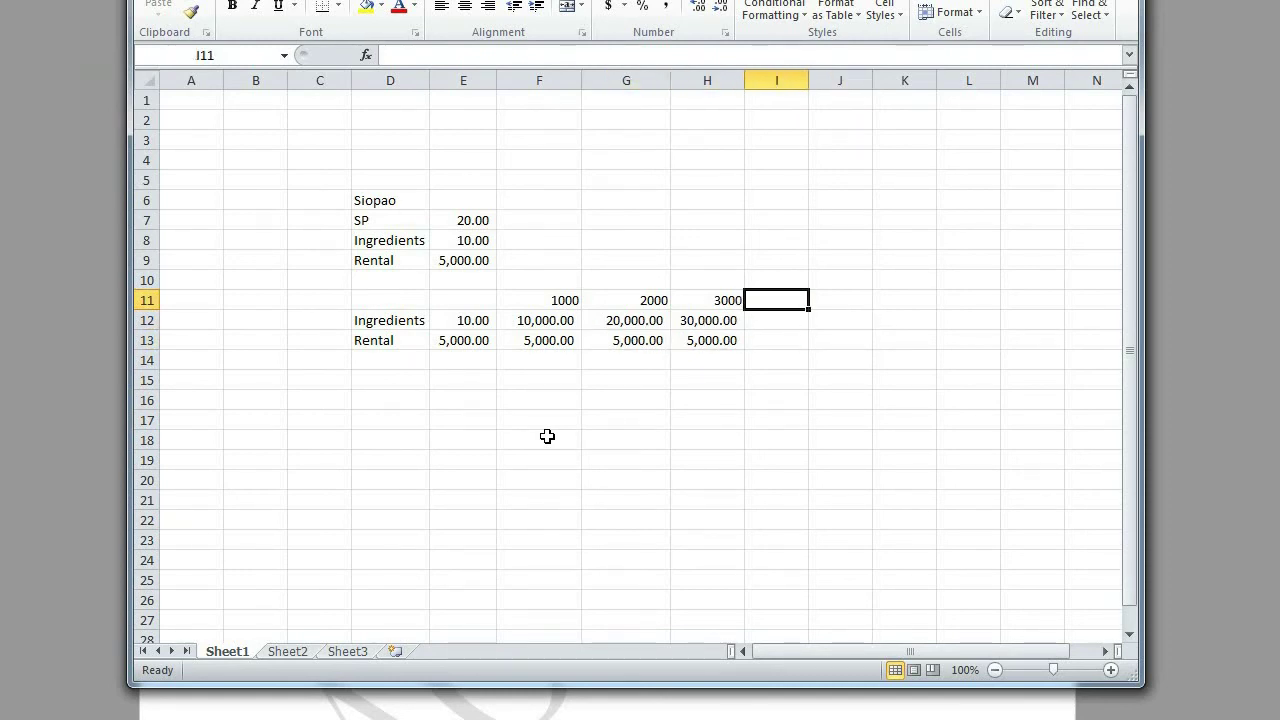
{"action": "type", "text": "In TOAL"}
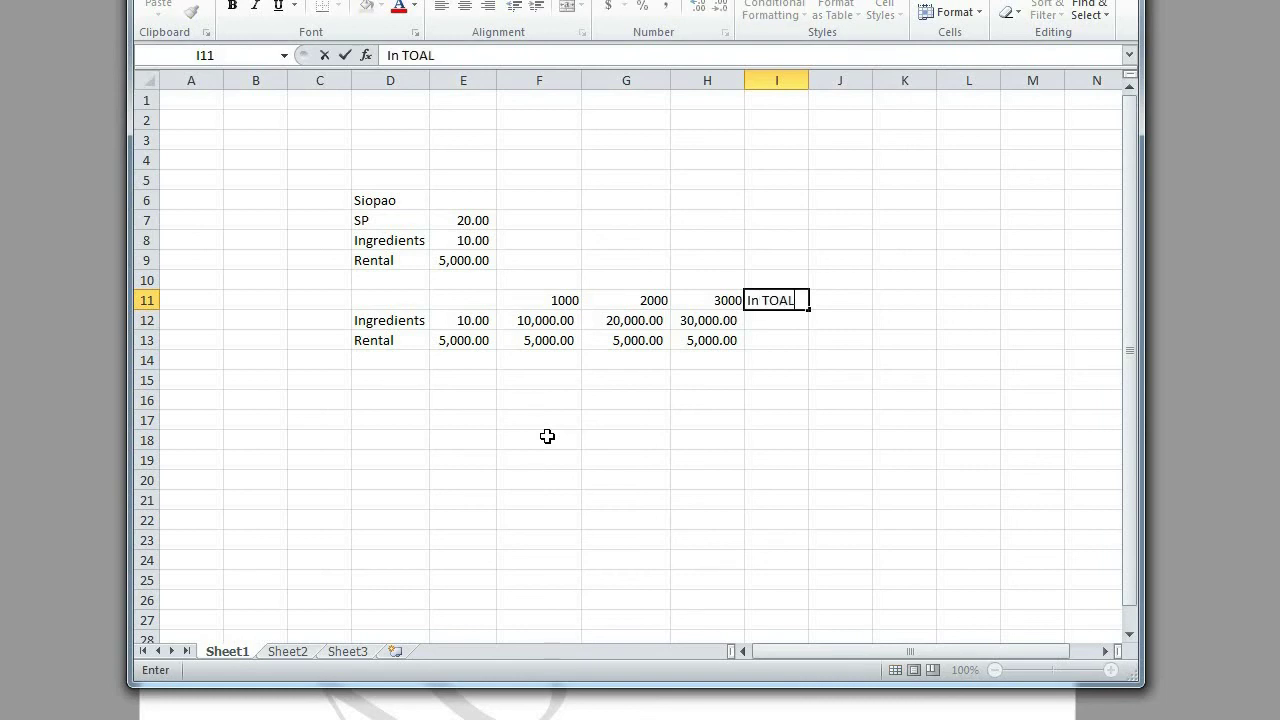
{"action": "key", "text": "BackSpace"}
{"action": "key", "text": "BackSpace"}
{"action": "type", "text": "TAL"}
{"action": "key", "text": "Return"}
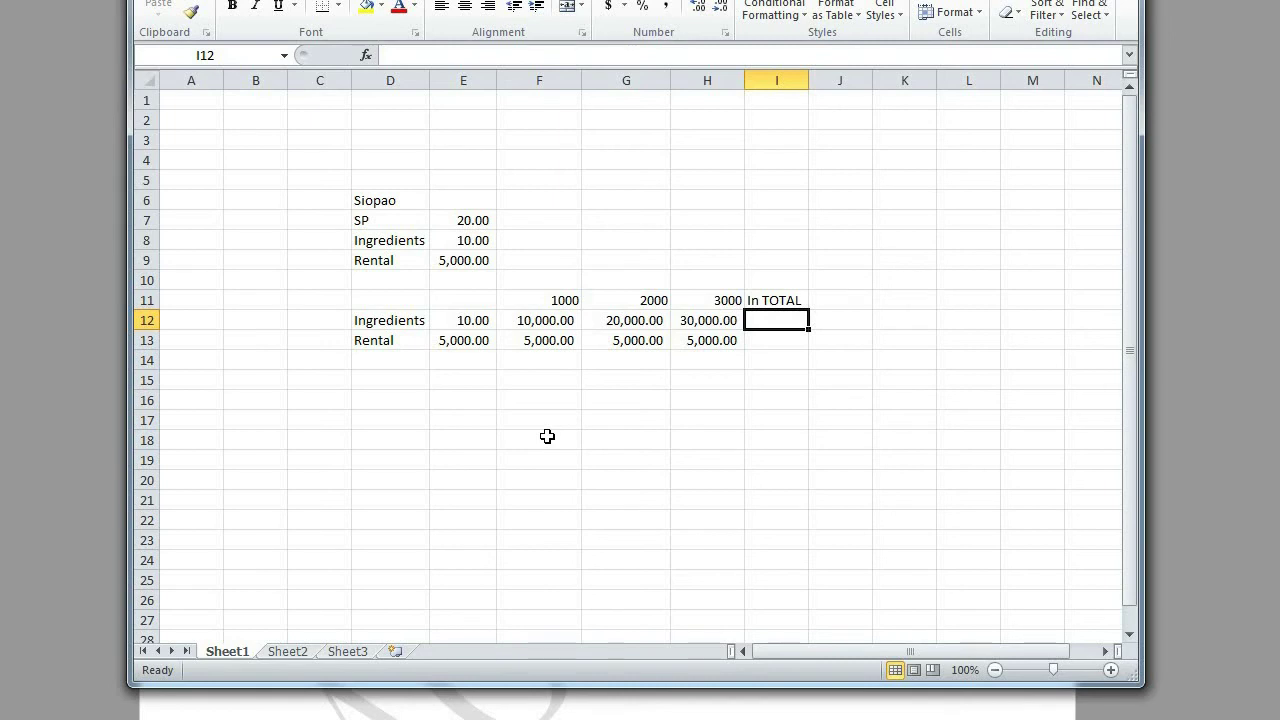
- Enter "Changes directly" in cell I12 as the total cost behavior of the ingredients
{"action": "type", "text": "Cahnges"}
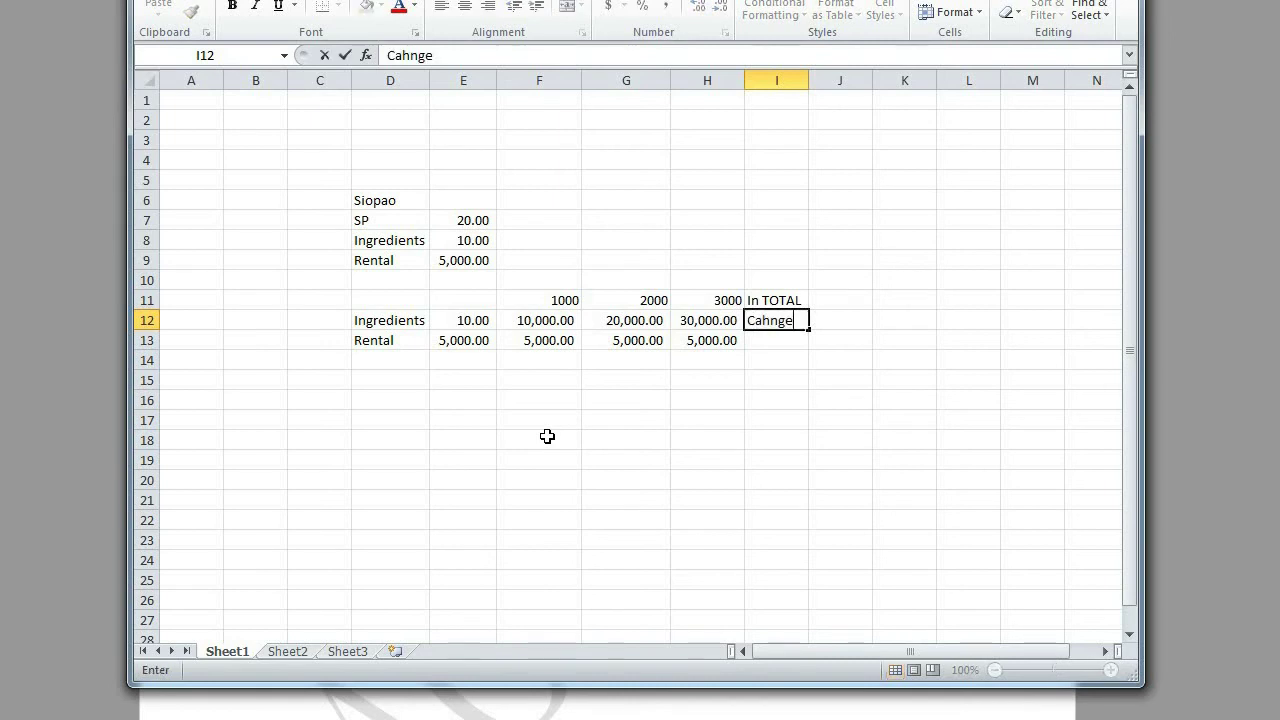
{"action": "key", "text": "BackSpace"}
{"action": "key", "text": "BackSpace"}
{"action": "key", "text": "BackSpace"}
{"action": "key", "text": "BackSpace"}
{"action": "key", "text": "BackSpace"}
{"action": "key", "text": "BackSpace"}
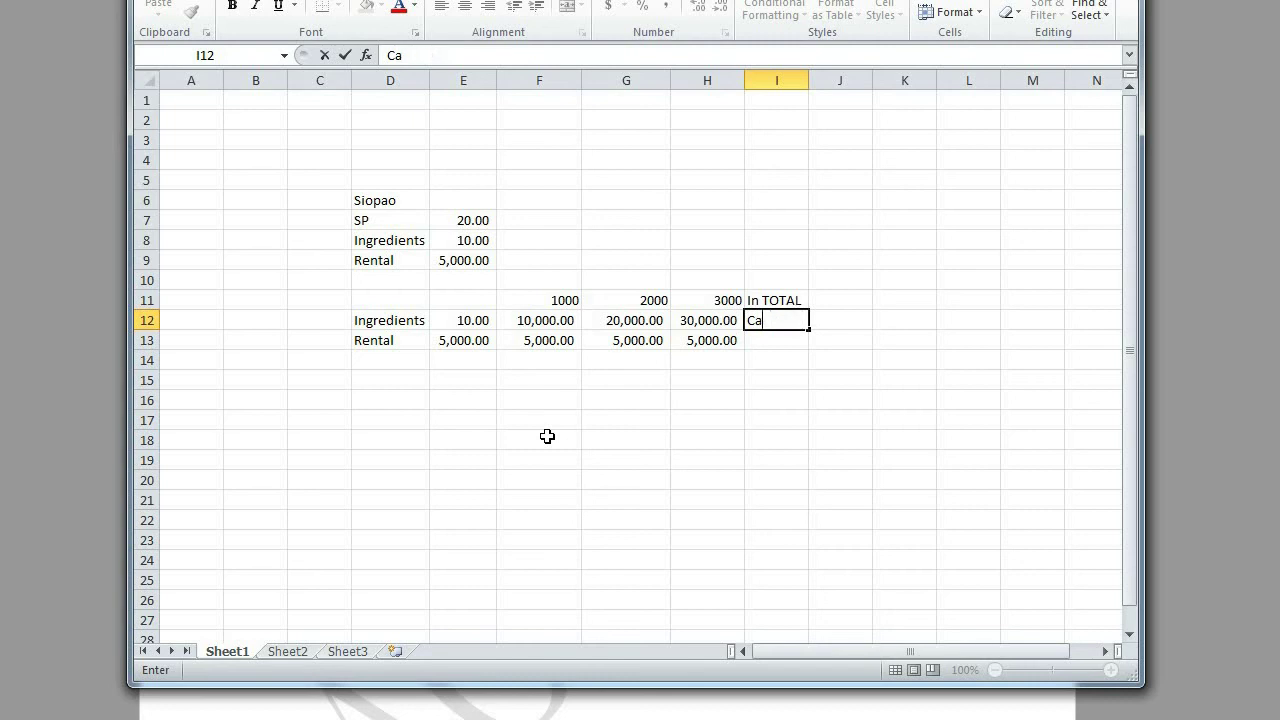
{"action": "type", "text": "hanges directluy"}
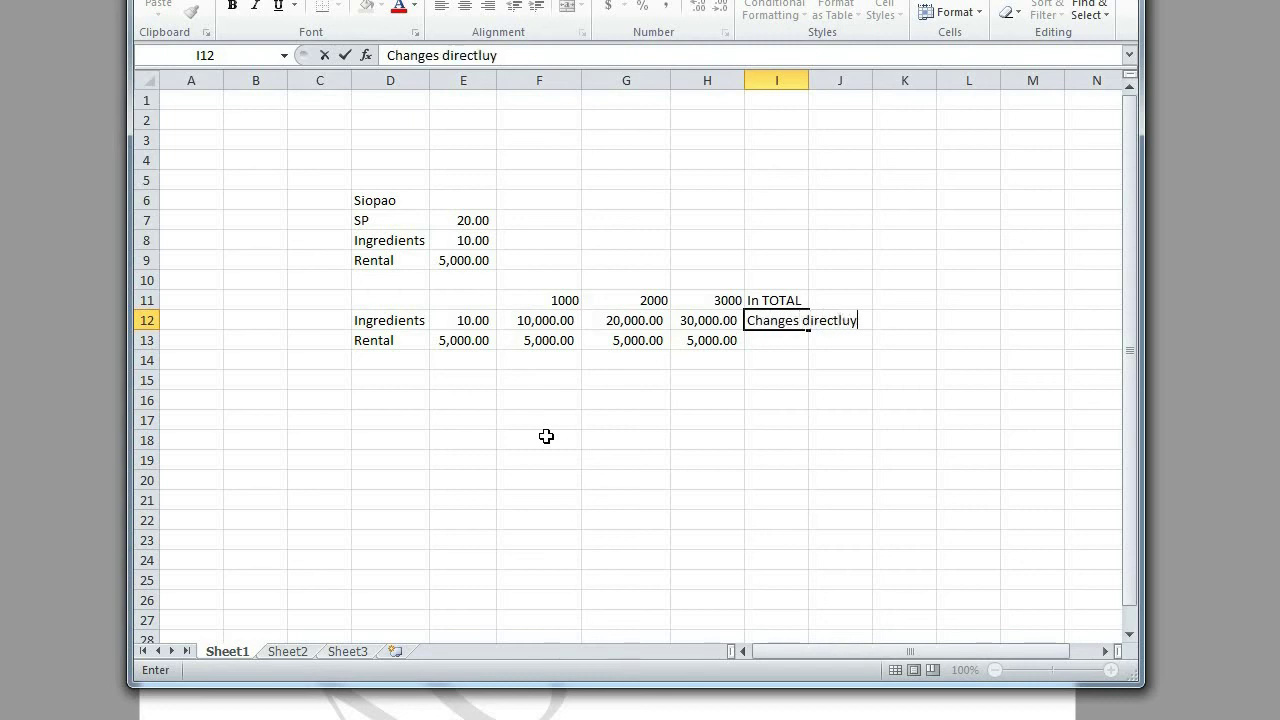
{"action": "key", "text": "BackSpace"}
{"action": "key", "text": "BackSpace"}
{"action": "type", "text": "y"}
{"action": "key", "text": "Return"}
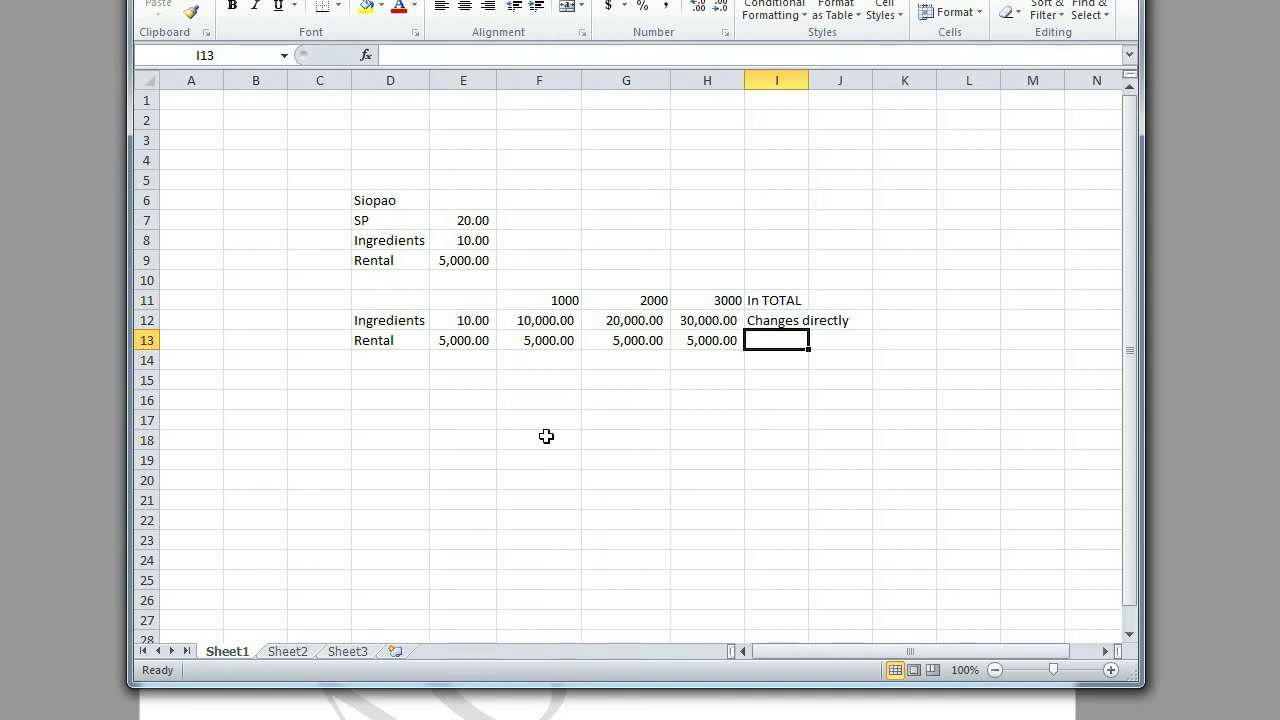
- Enter "Constant" in cell I13 as the total cost behavior of the rental
{"action": "type", "text": "Co"}
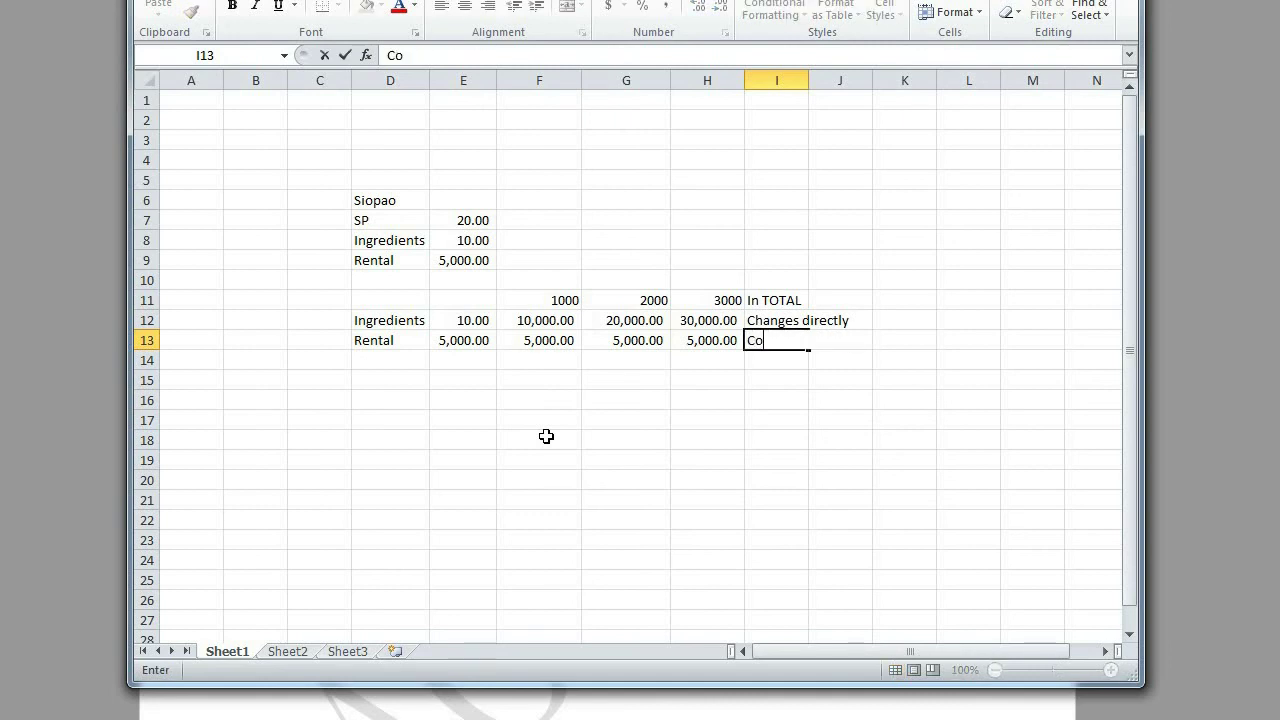
{"action": "type", "text": "nstac"}
{"action": "type", "text": "nt"}
{"action": "key", "text": "Return"}
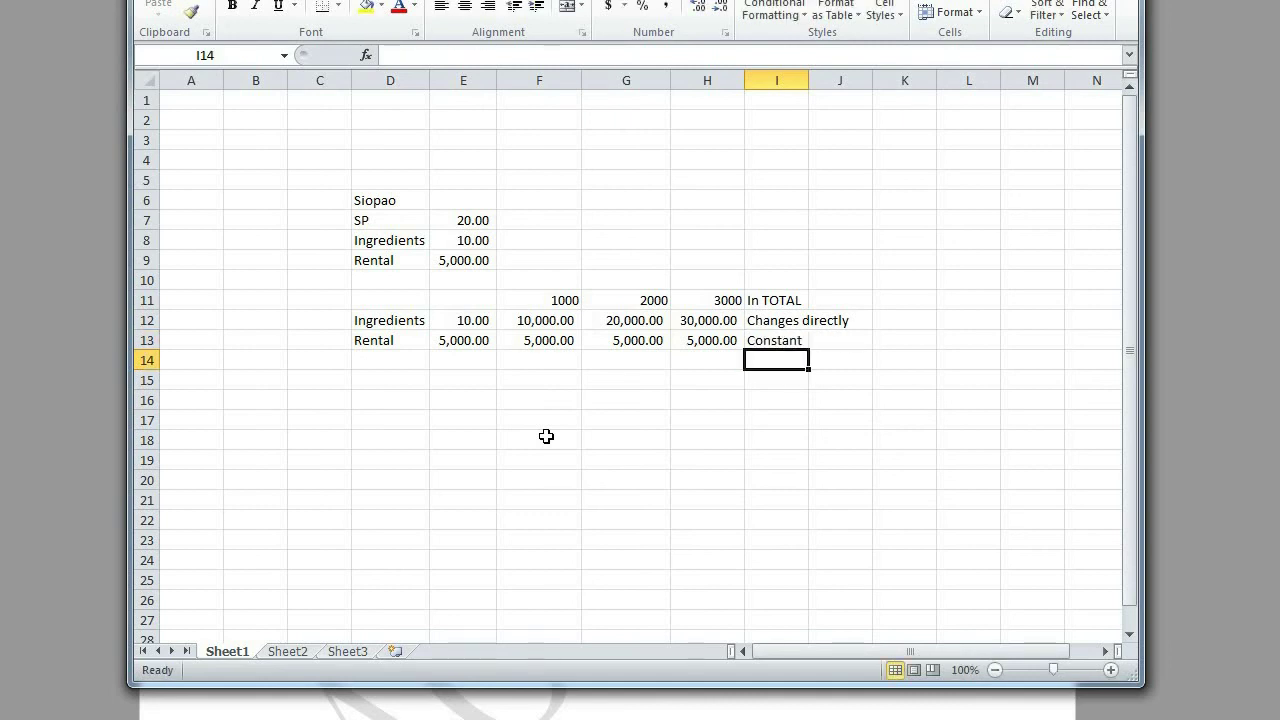
- Examine the rental amounts across row 13 for the different production levels
{"action": "key", "text": "Up"}
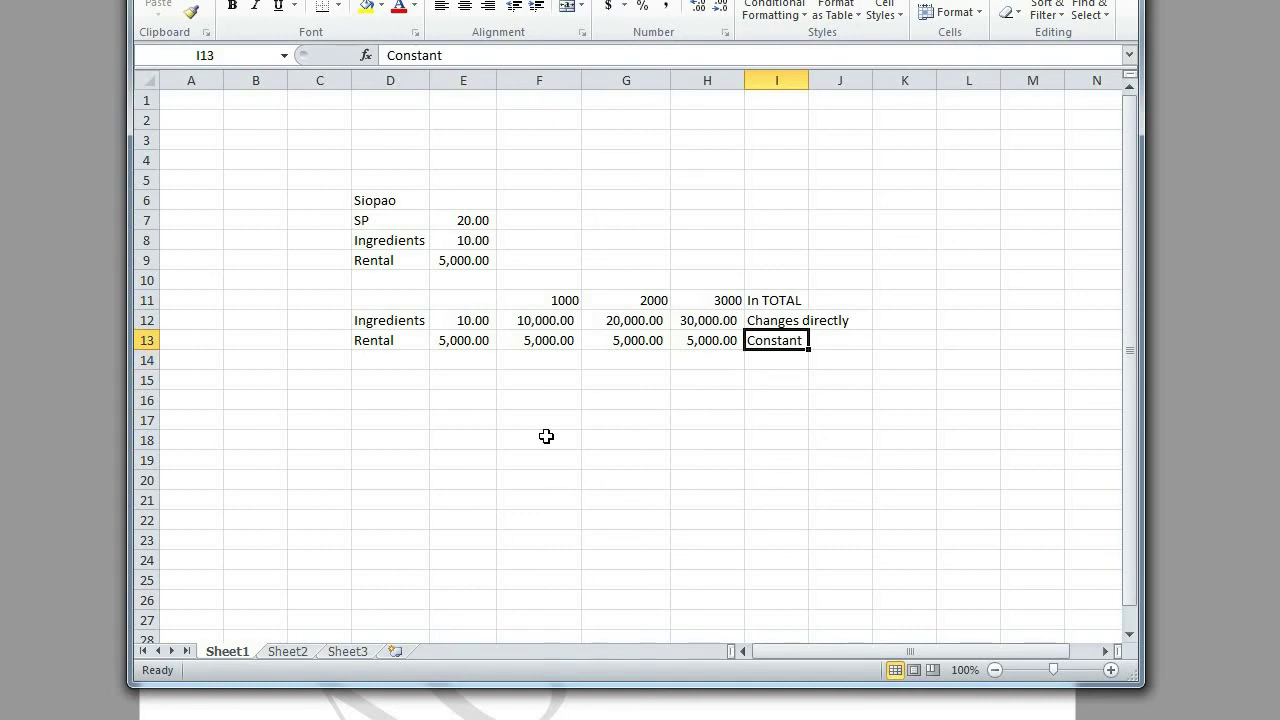
{"action": "key", "text": "Left"}
{"action": "key", "text": "Left"}
{"action": "key", "text": "Left"}
{"action": "key", "text": "Left"}
{"action": "key", "text": "Left"}
{"action": "key", "text": "Left"}
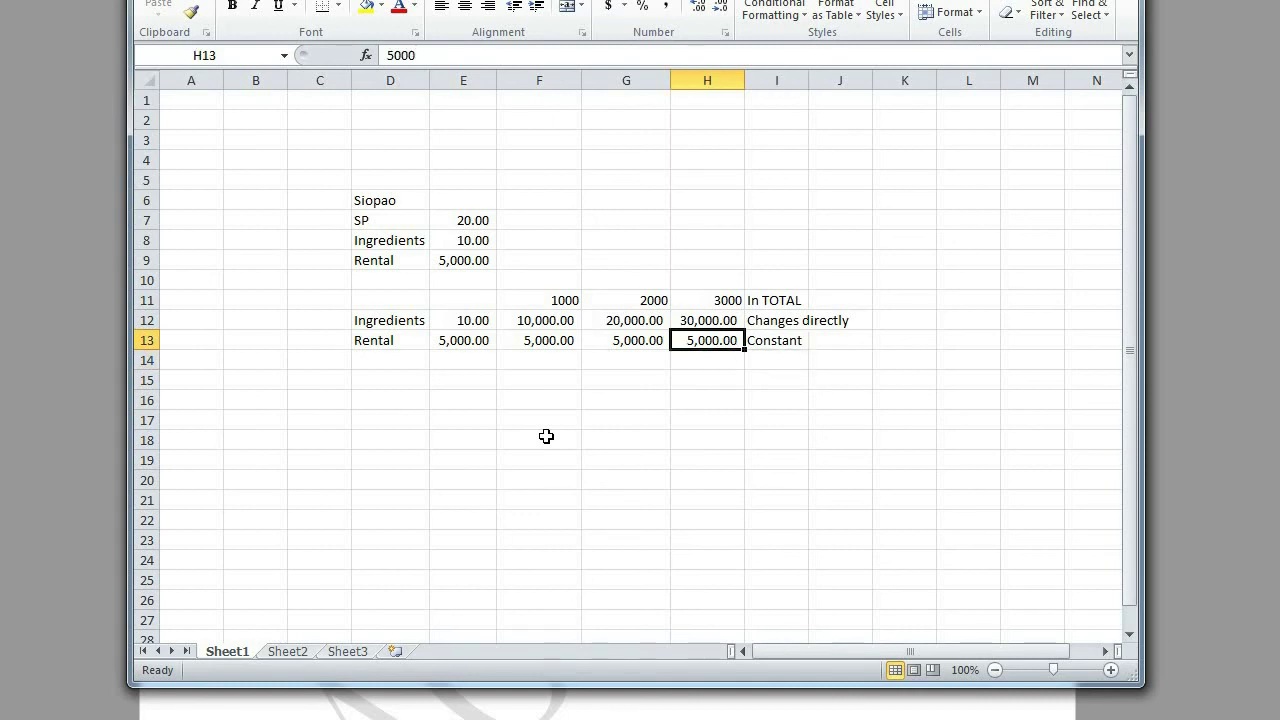
- Label the ingredients in row 12 as "Variable" in cell C12
{"action": "key", "text": "Up"}
{"action": "type", "text": "C"}
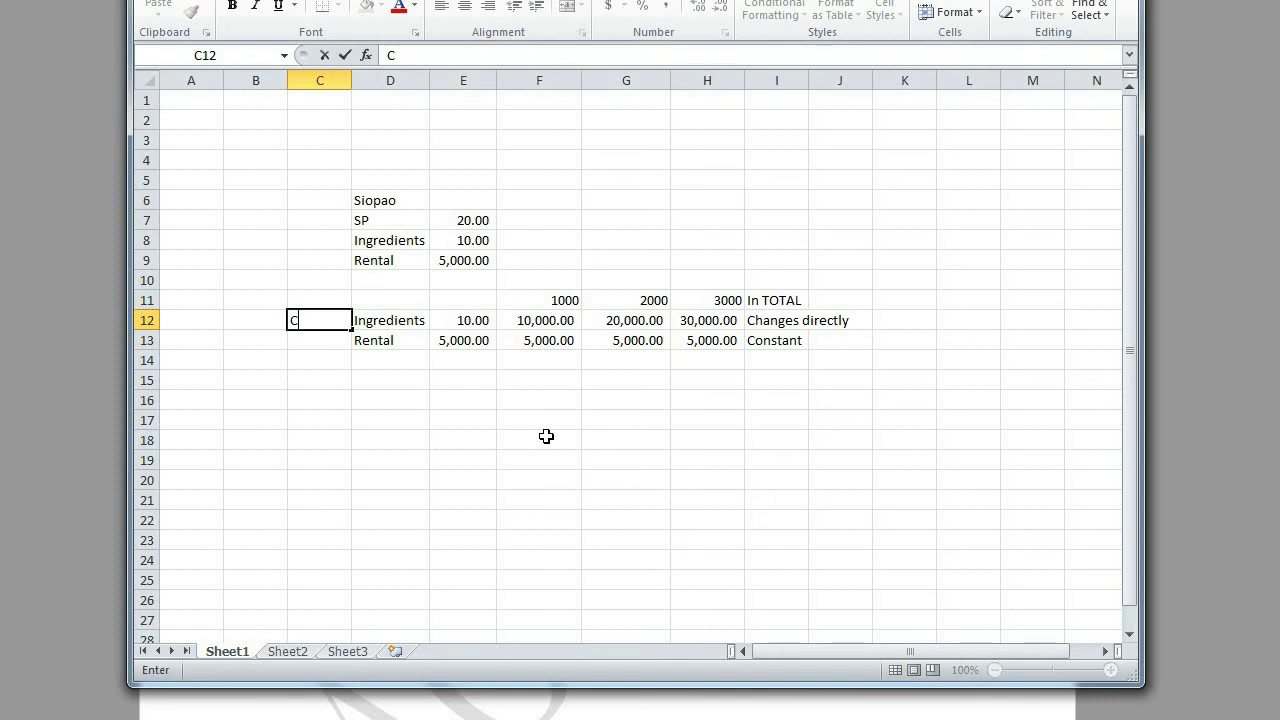
{"action": "type", "text": "ar"}
{"action": "key", "text": "BackSpace"}
{"action": "key", "text": "BackSpace"}
{"action": "key", "text": "BackSpace"}
{"action": "type", "text": "Variable"}
{"action": "key", "text": "Return"}
- Label the rental in row 13 as "Fixed" in cell C13
{"action": "type", "text": "F"}
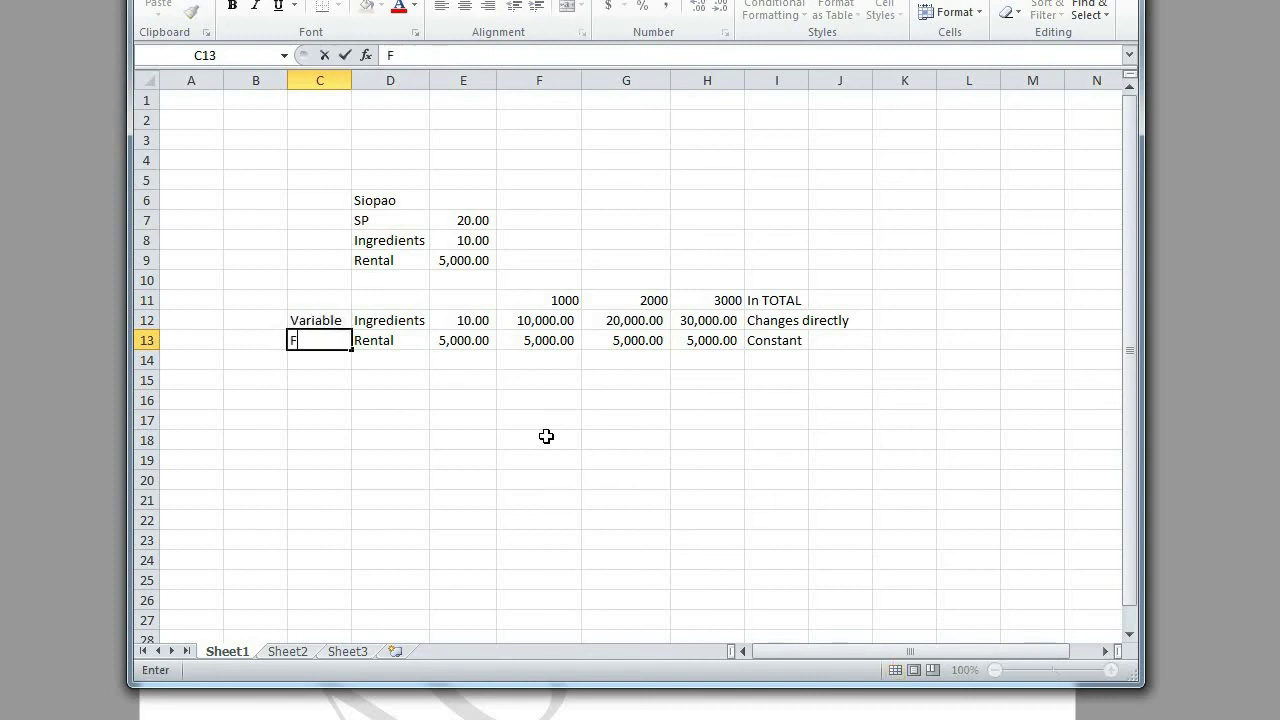
{"action": "type", "text": "ixed"}
{"action": "key", "text": "Return"}
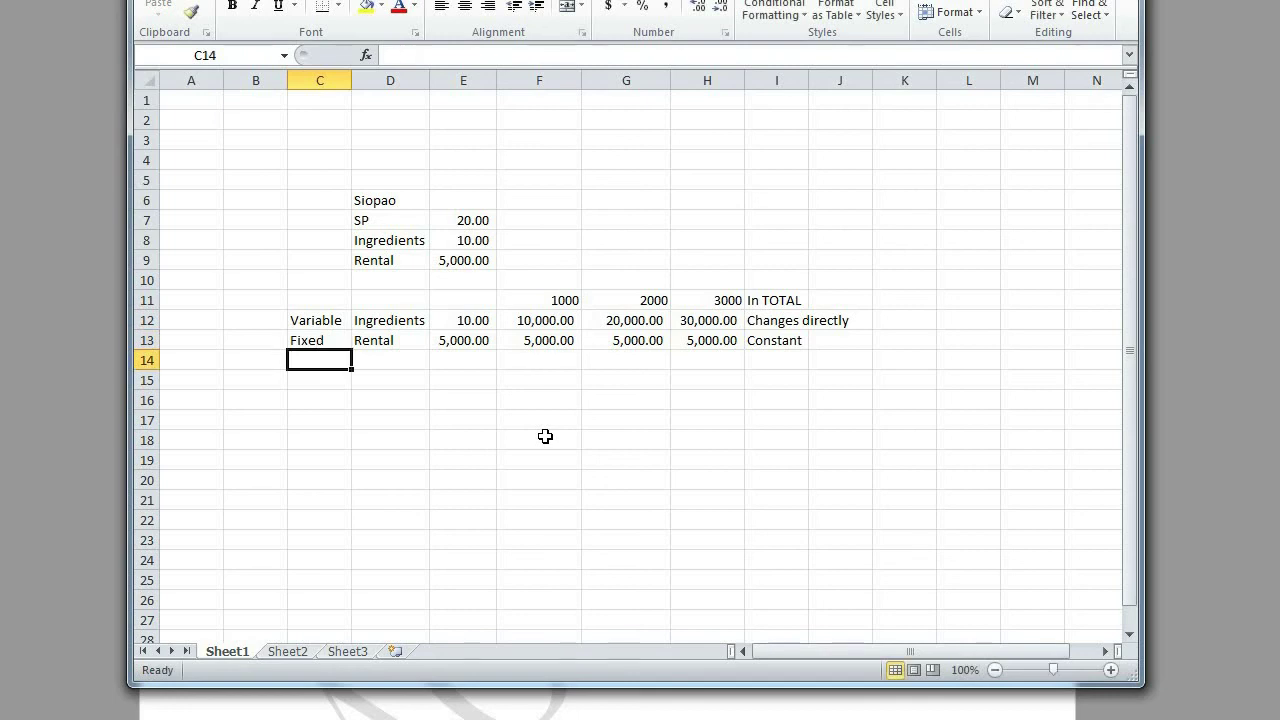
- Copy the cost labels and base amounts in C12:E13 to the block starting at cell C16
{"action": "key", "text": "Up"}
{"action": "key", "text": "Up"}
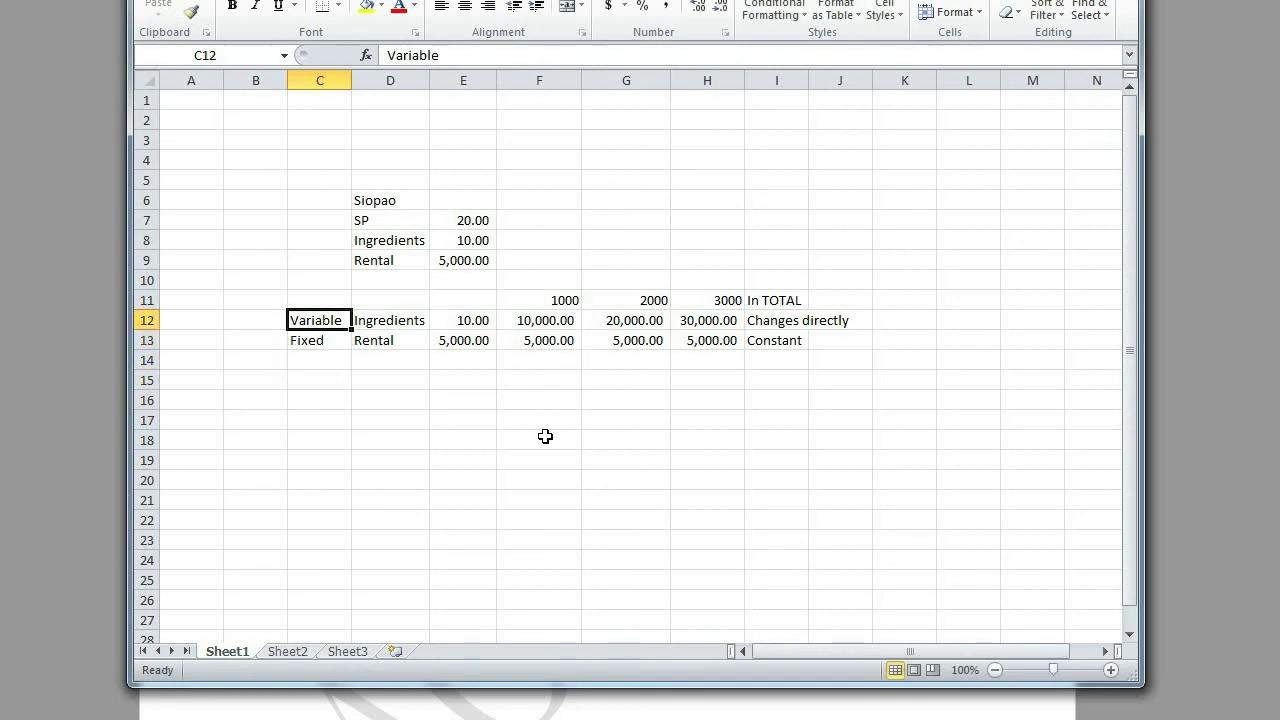
{"action": "key", "text": "shift+Down"}
{"action": "key", "text": "shift+Down"}
{"action": "key", "text": "shift+Up"}
{"action": "key", "text": "shift+Right"}
{"action": "key", "text": "shift+Right"}
{"action": "key", "text": "shift+Right"}
{"action": "key", "text": "shift+Right"}
{"action": "key", "text": "shift+Right"}
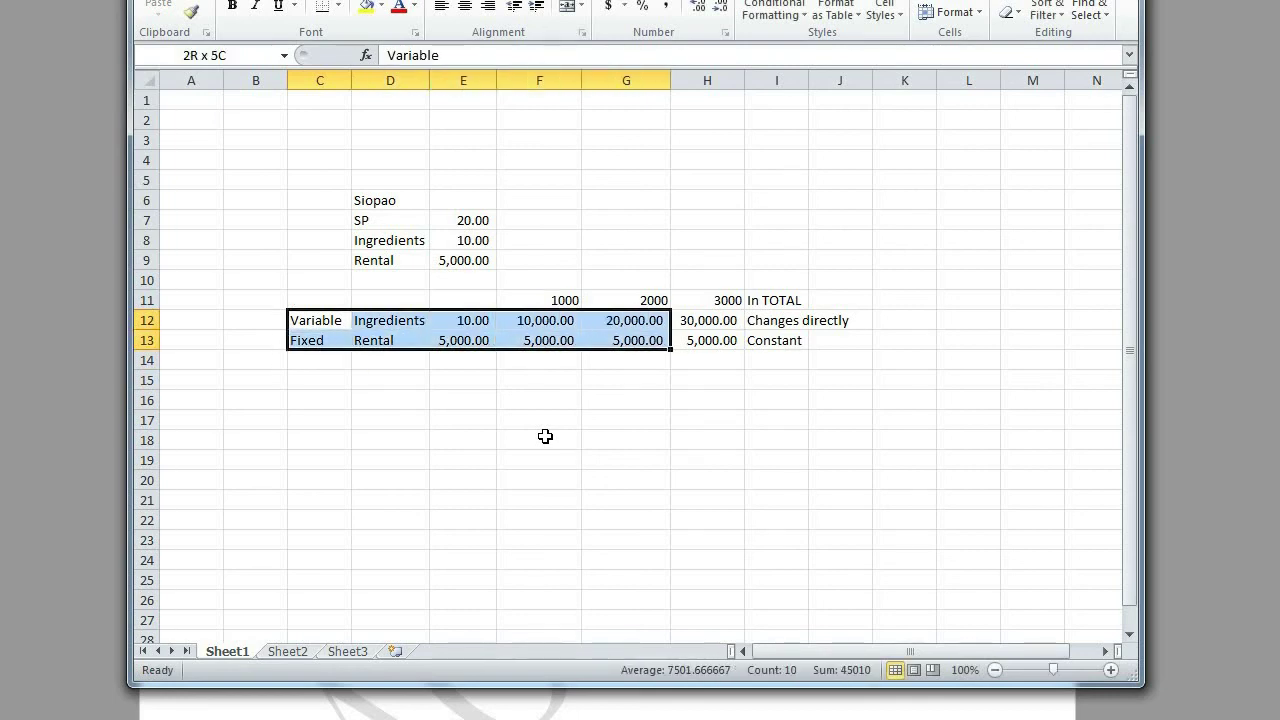
{"action": "key", "text": "shift+Left"}
{"action": "key", "text": "shift+Left"}
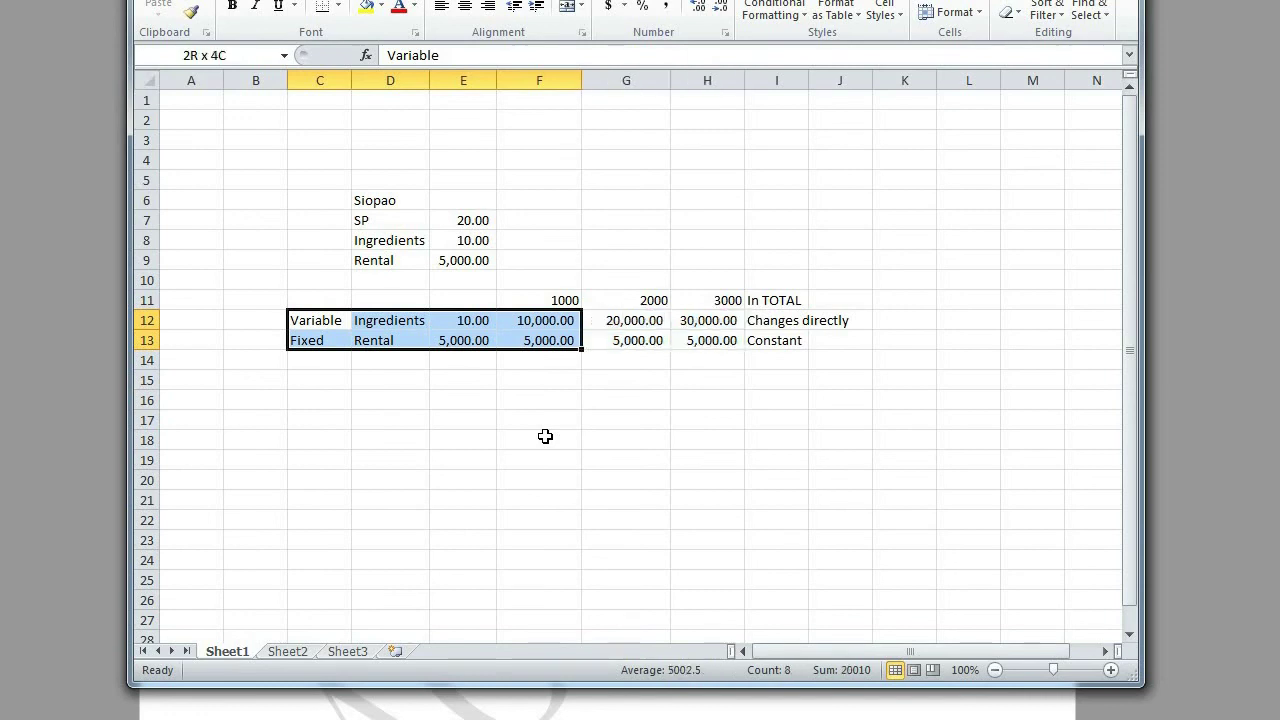
{"action": "key", "text": "shift+Left"}
{"action": "key", "text": "shift+Left"}
{"action": "key", "text": "shift+Right"}
{"action": "key", "text": "ctrl+c"}
{"action": "key", "text": "Down"}
{"action": "key", "text": "Down"}
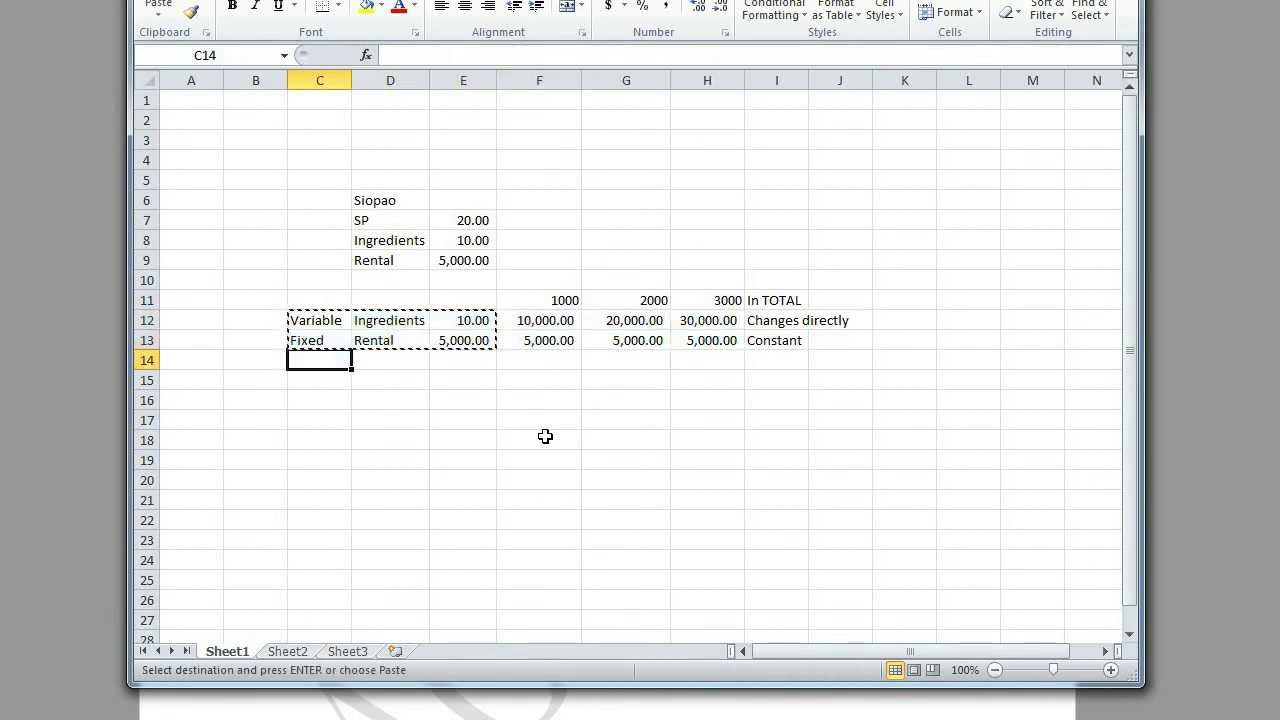
{"action": "key", "text": "Down"}
{"action": "key", "text": "Down"}
{"action": "key", "text": "Return"}
- Enter the heading "Per UNIT" in cell I15, above the copied cost rows
{"action": "key", "text": "Right"}
{"action": "key", "text": "Up"}
{"action": "key", "text": "Right"}
{"action": "key", "text": "Right"}
{"action": "key", "text": "Right"}
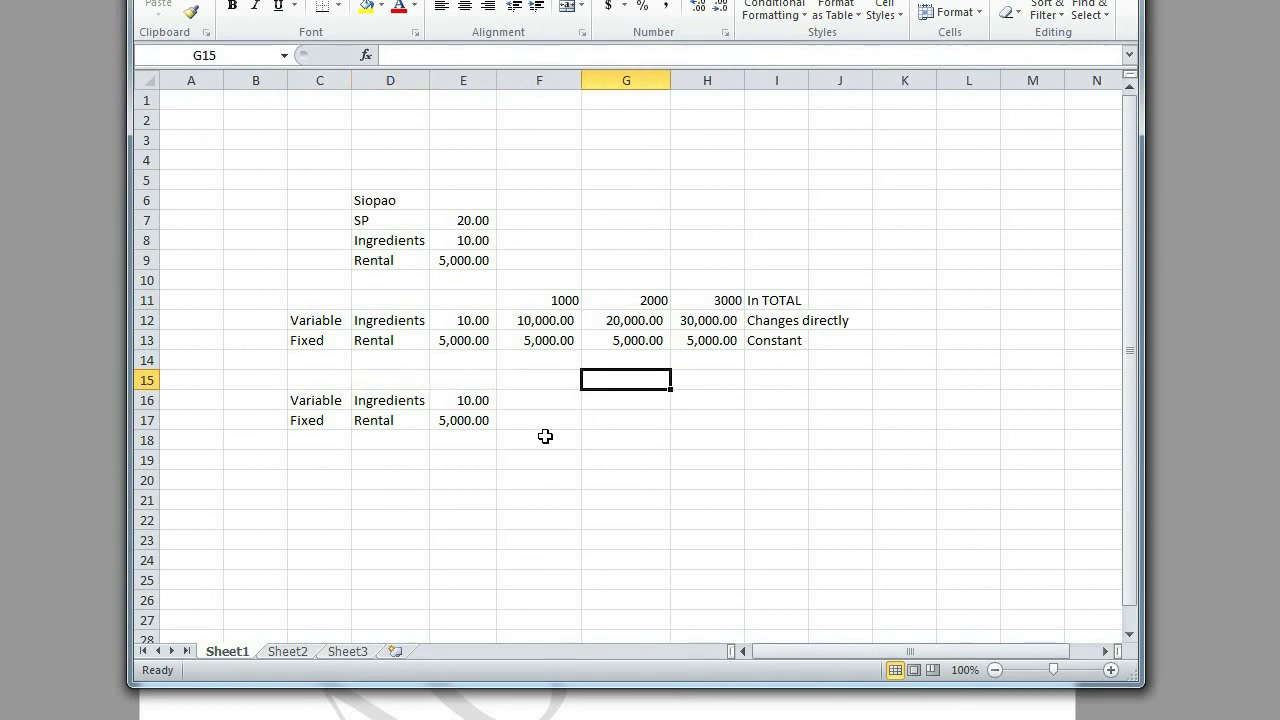
{"action": "key", "text": "Right"}
{"action": "key", "text": "Right"}
{"action": "type", "text": "Per UNIT"}
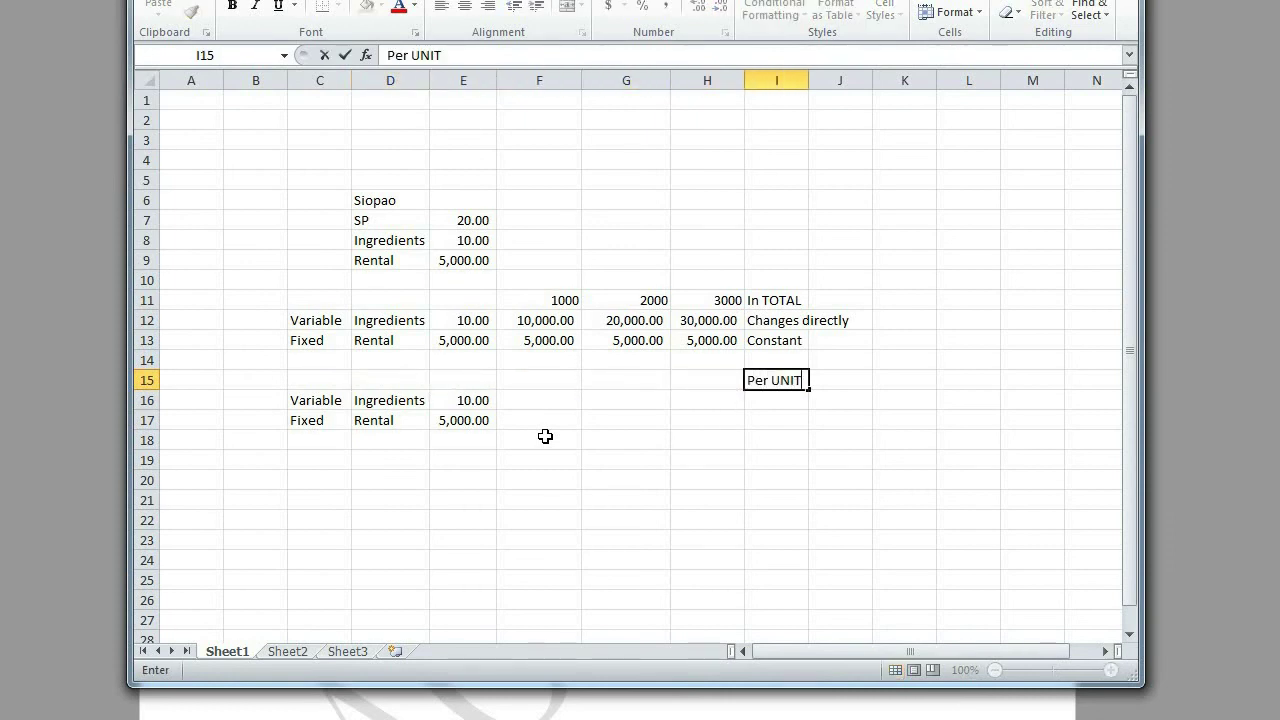
{"action": "key", "text": "Return"}
- Calculate the ingredient cost per unit for the 1000 level in cell F16 with the formula =F12/F11
{"action": "key", "text": "Up"}
{"action": "key", "text": "Left"}
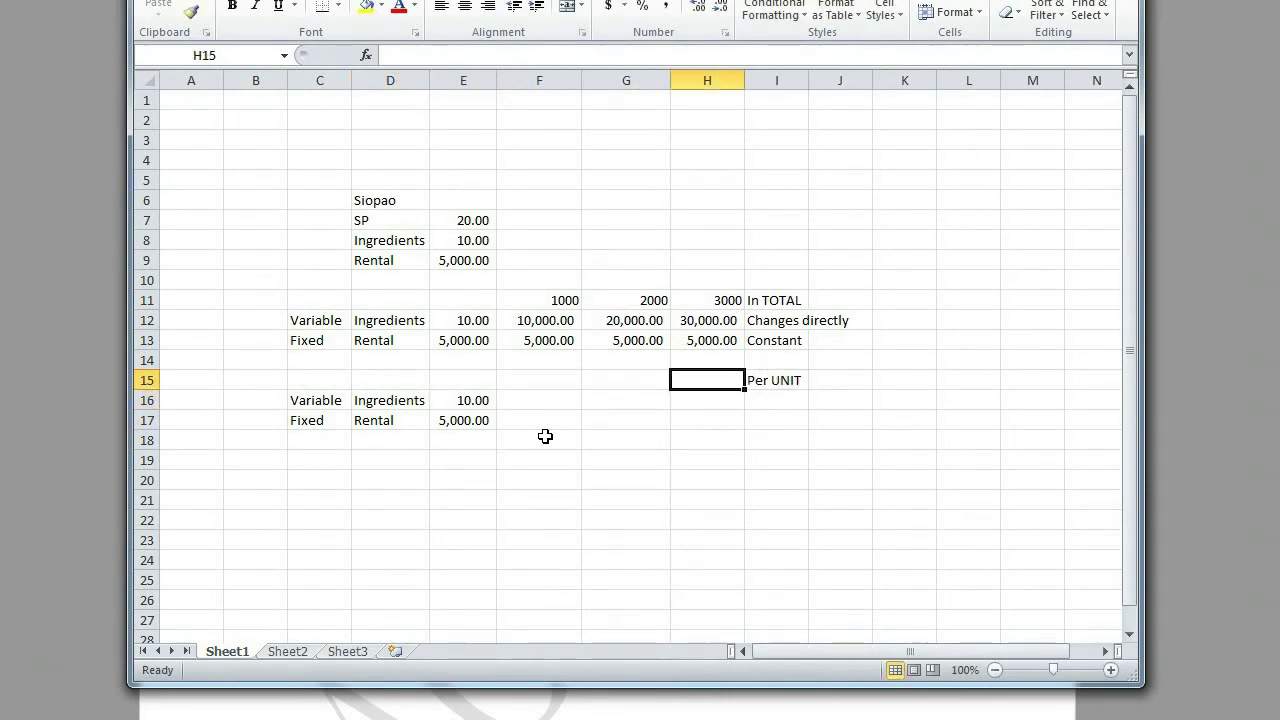
{"action": "key", "text": "Left"}
{"action": "key", "text": "Left"}
{"action": "key", "text": "Left"}
{"action": "key", "text": "Down"}
{"action": "key", "text": "Right"}
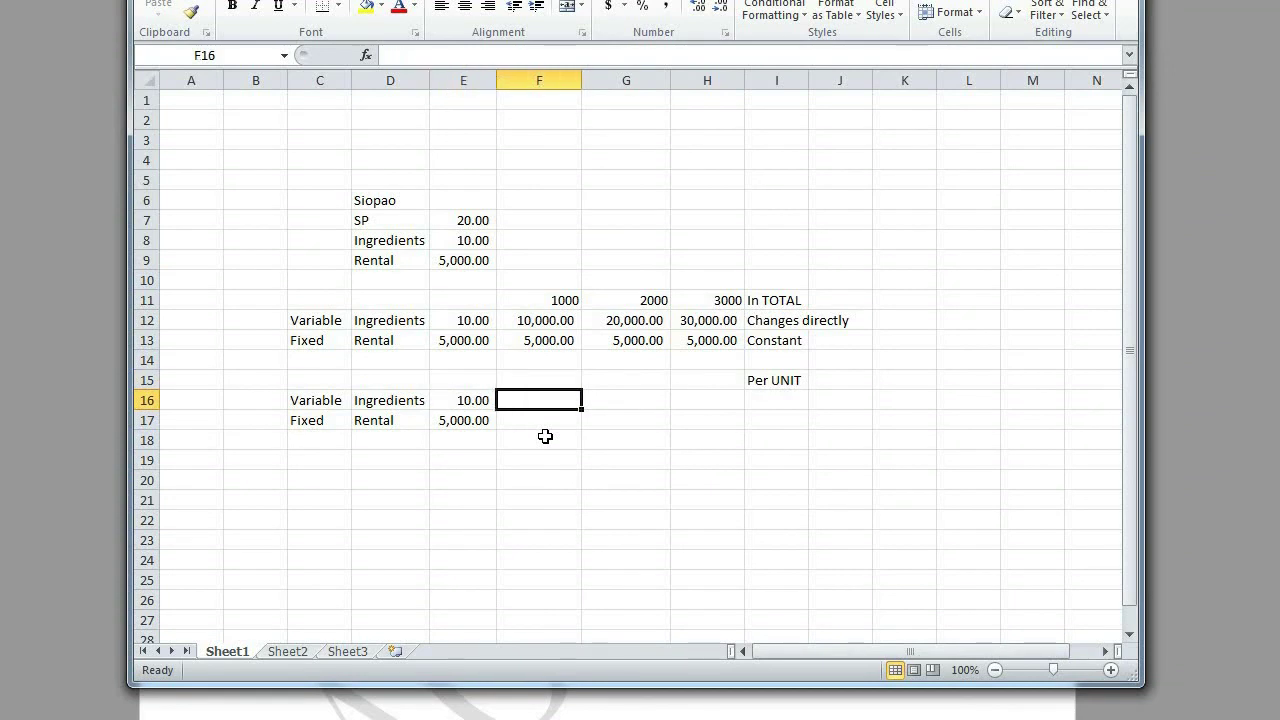
{"action": "type", "text": "="}
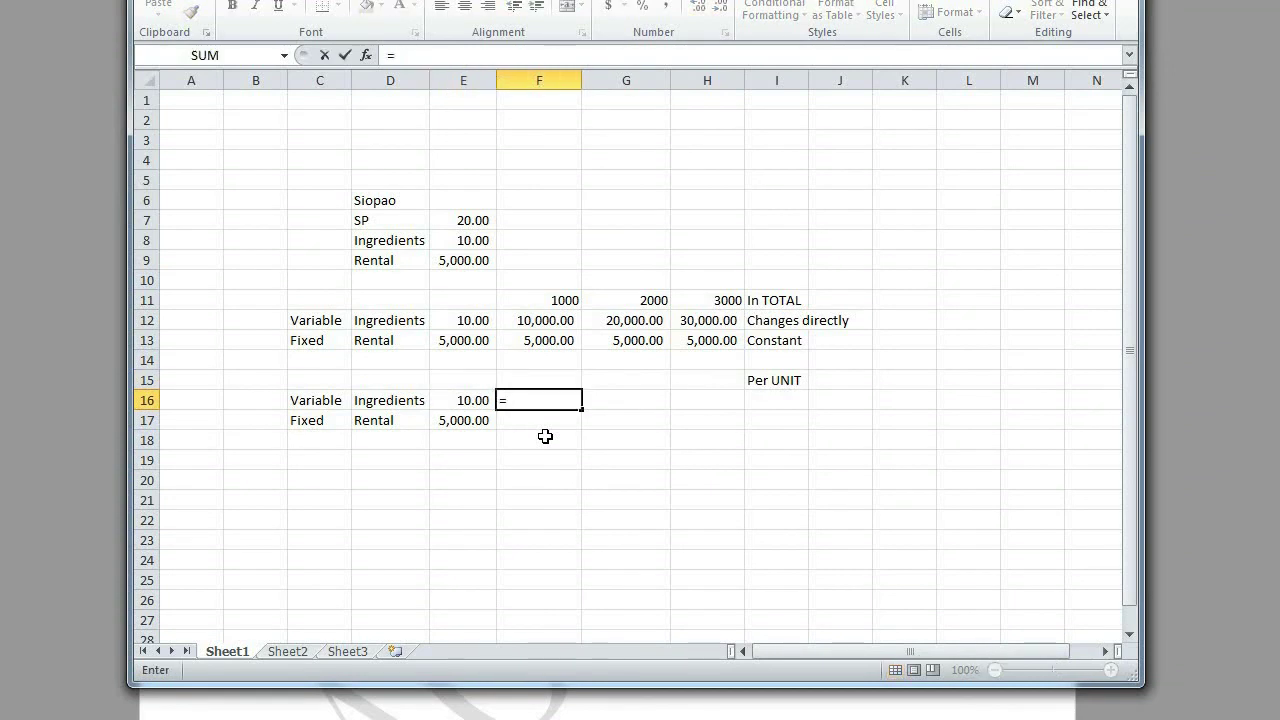
{"action": "key", "text": "Up"}
{"action": "key", "text": "Up"}
{"action": "key", "text": "Up"}
{"action": "key", "text": "Up"}
{"action": "type", "text": "/"}
{"action": "key", "text": "Up"}
{"action": "key", "text": "Up"}
{"action": "key", "text": "Up"}
{"action": "key", "text": "Up"}
{"action": "key", "text": "Up"}
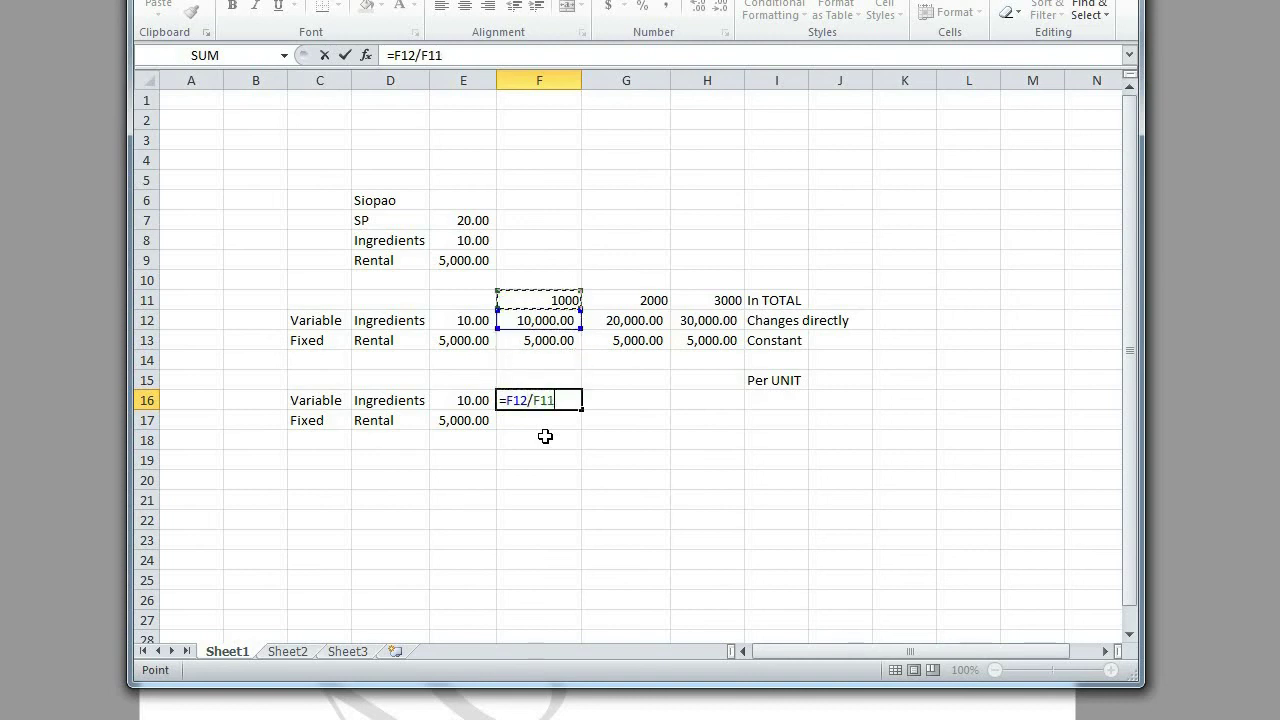
{"action": "key", "text": "Return"}
- Copy the per-unit ingredients formula from F16 to G16:H16 for the 2000 and 3000 levels
{"action": "key", "text": "Up"}
{"action": "key", "text": "ctrl+c"}
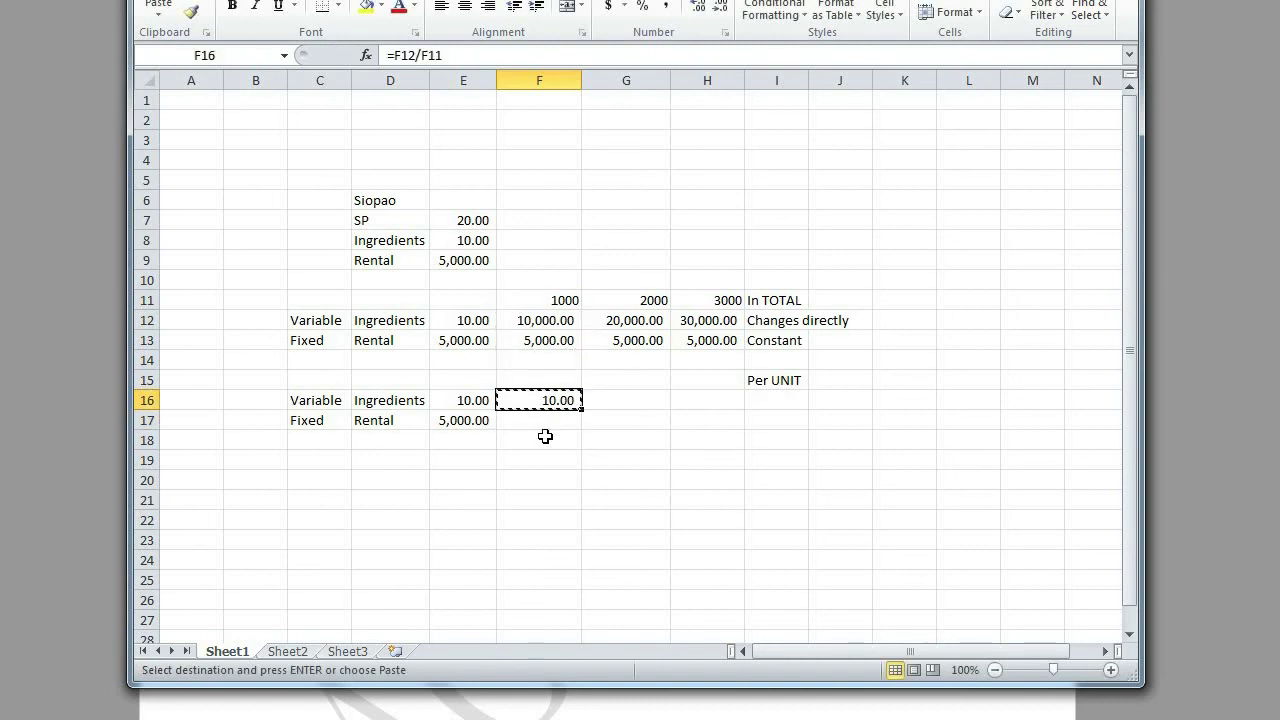
{"action": "key", "text": "Right"}
{"action": "key", "text": "shift+Right"}
{"action": "key", "text": "Return"}
- Check the per-unit ingredients formulas in F16, G16 and H16 one by one
{"action": "key", "text": "Left"}
{"action": "key", "text": "Left"}
{"action": "key", "text": "Left"}
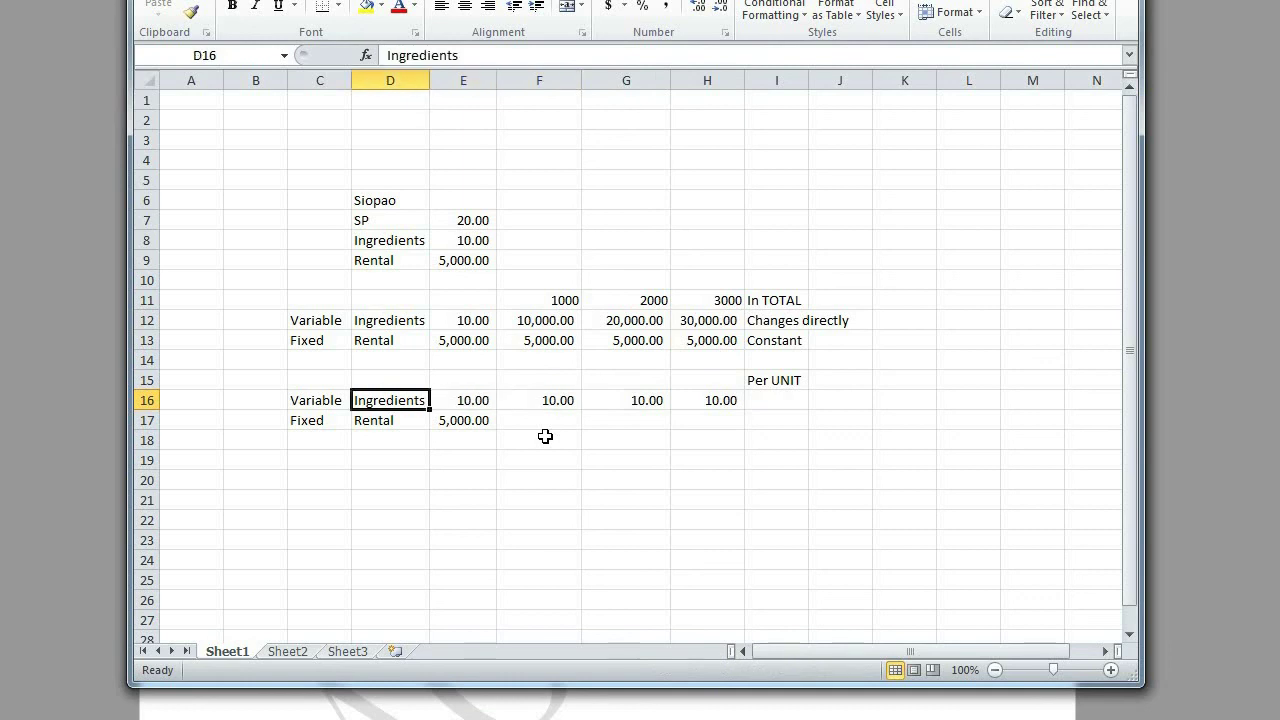
{"action": "key", "text": "Right"}
{"action": "key", "text": "Right"}
{"action": "key", "text": "F2"}
{"action": "key", "text": "Escape"}
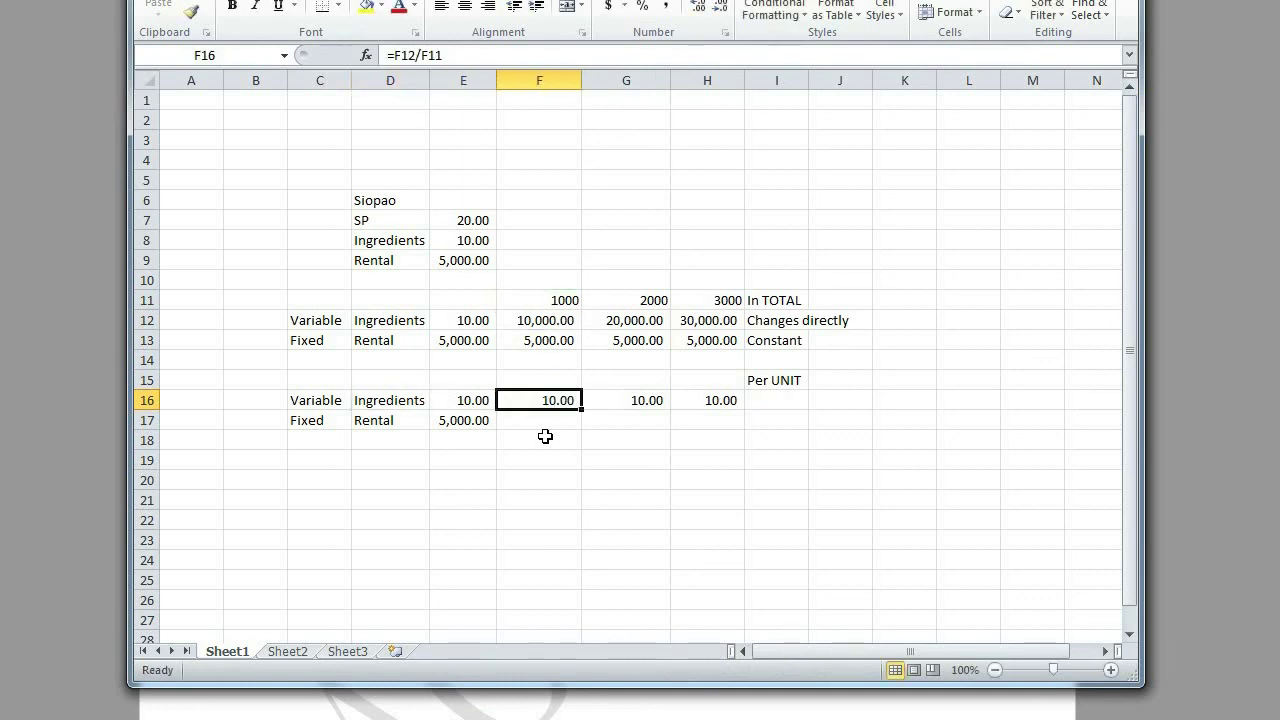
{"action": "key", "text": "Right"}
{"action": "key", "text": "F2"}
{"action": "key", "text": "Escape"}
{"action": "key", "text": "Right"}
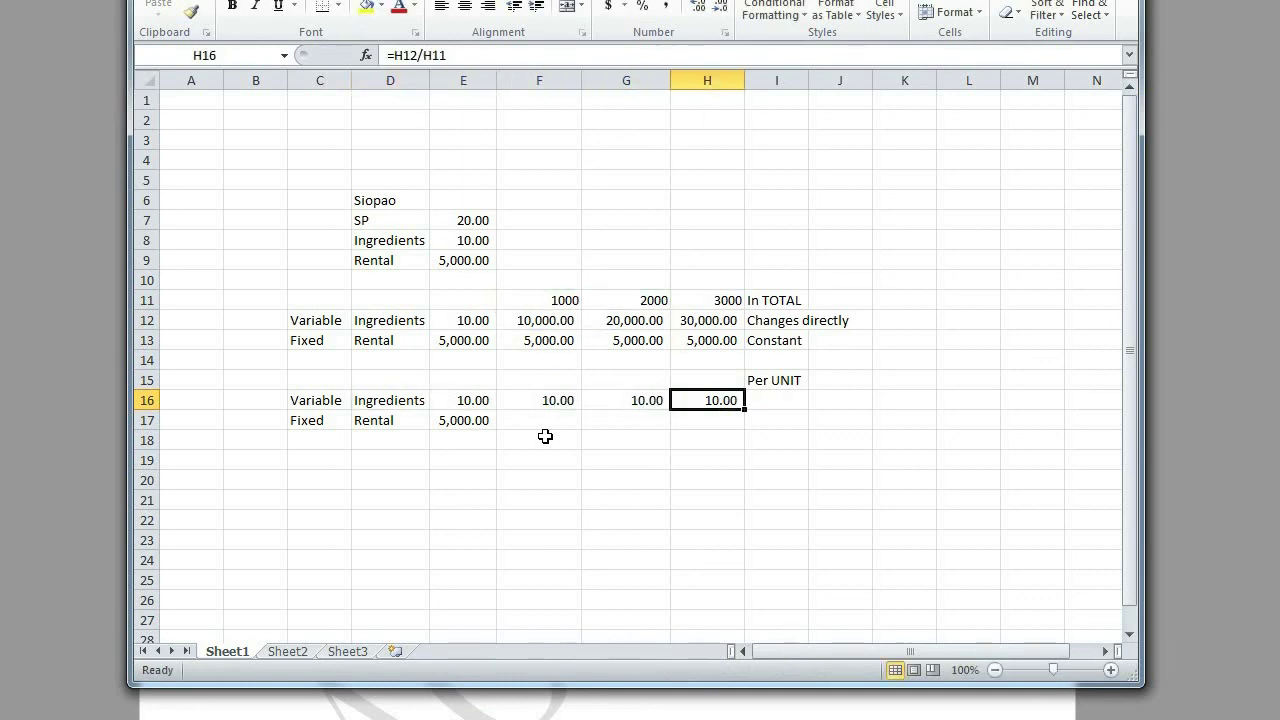
{"action": "key", "text": "F2"}
{"action": "key", "text": "Escape"}
- Calculate the rental cost per unit for the 1000 level in cell F17 with the formula =F13/F11
{"action": "key", "text": "Down"}
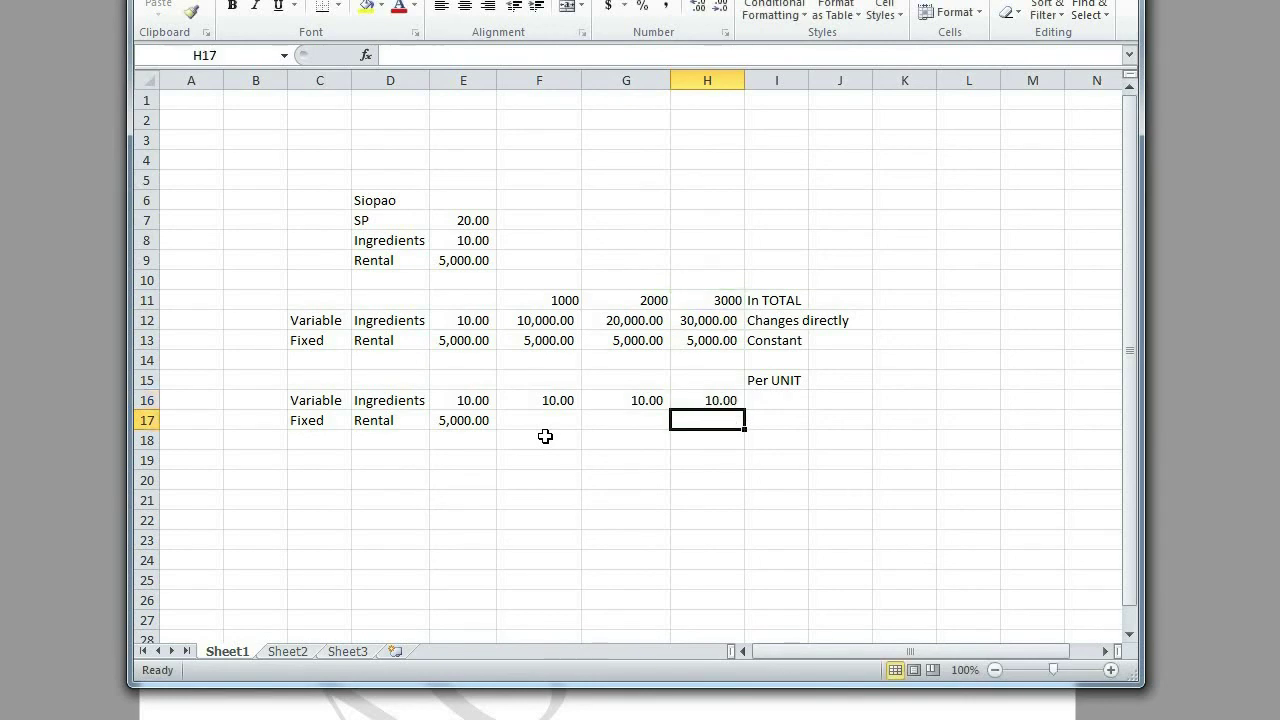
{"action": "key", "text": "Left"}
{"action": "key", "text": "Left"}
{"action": "key", "text": "Left"}
{"action": "key", "text": "Right"}
{"action": "type", "text": "="}
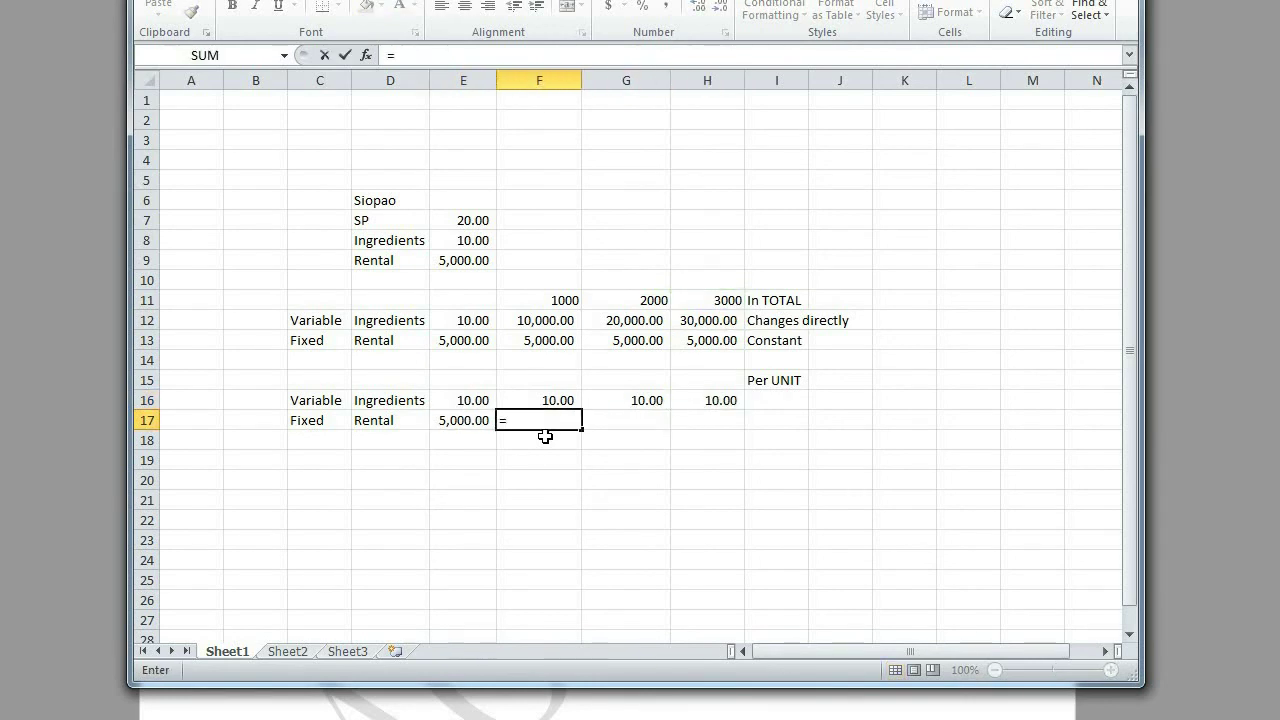
{"action": "key", "text": "Up"}
{"action": "key", "text": "Up"}
{"action": "key", "text": "Up"}
{"action": "key", "text": "Up"}
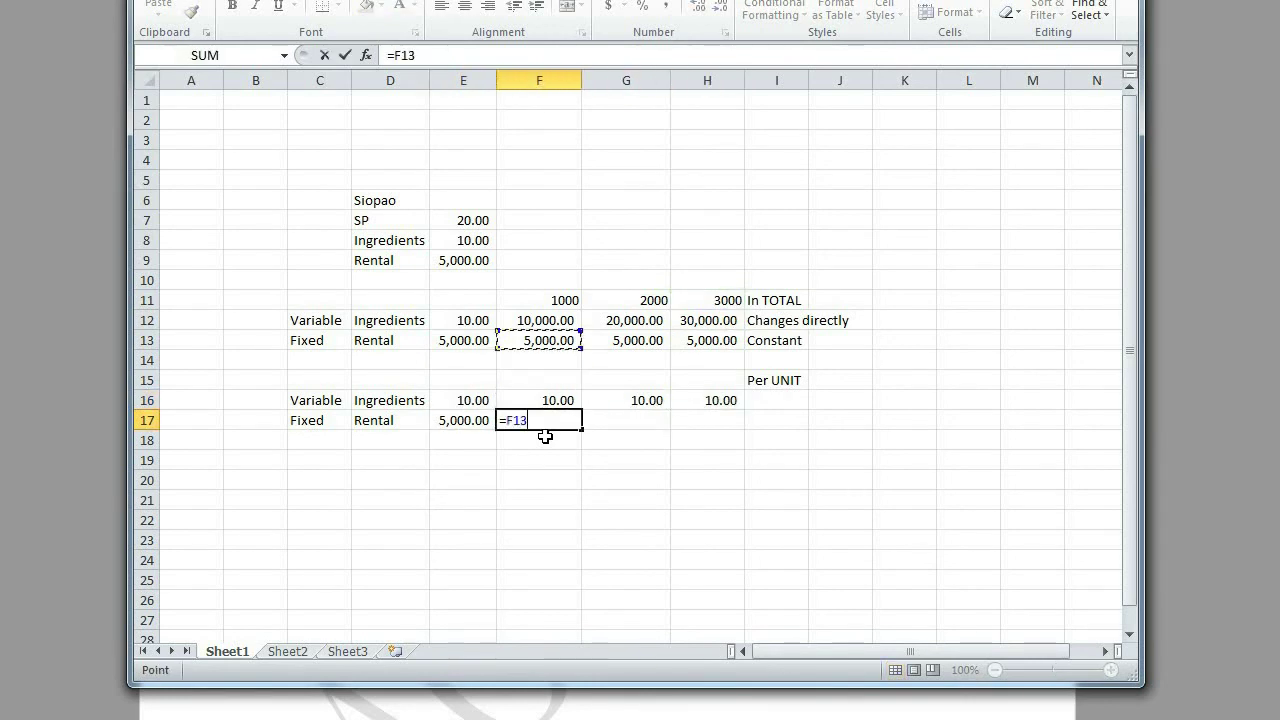
{"action": "type", "text": "/"}
{"action": "key", "text": "Up"}
{"action": "key", "text": "Up"}
{"action": "key", "text": "Up"}
{"action": "key", "text": "Up"}
{"action": "key", "text": "Up"}
{"action": "key", "text": "Up"}
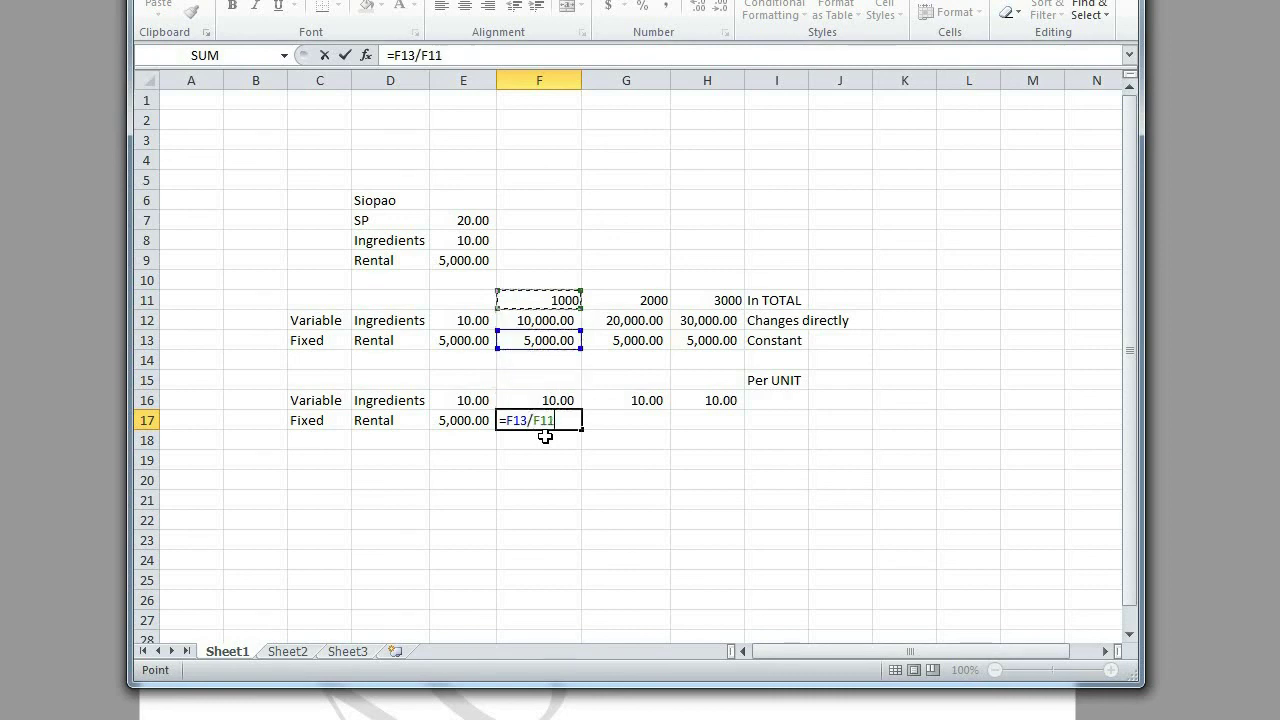
{"action": "key", "text": "ctrl+Return"}
- Copy the per-unit rental formula from F17 to G17:H17 for the 2000 and 3000 levels
{"action": "key", "text": "ctrl+c"}
{"action": "key", "text": "Right"}
{"action": "key", "text": "shift+Right"}
{"action": "key", "text": "Return"}
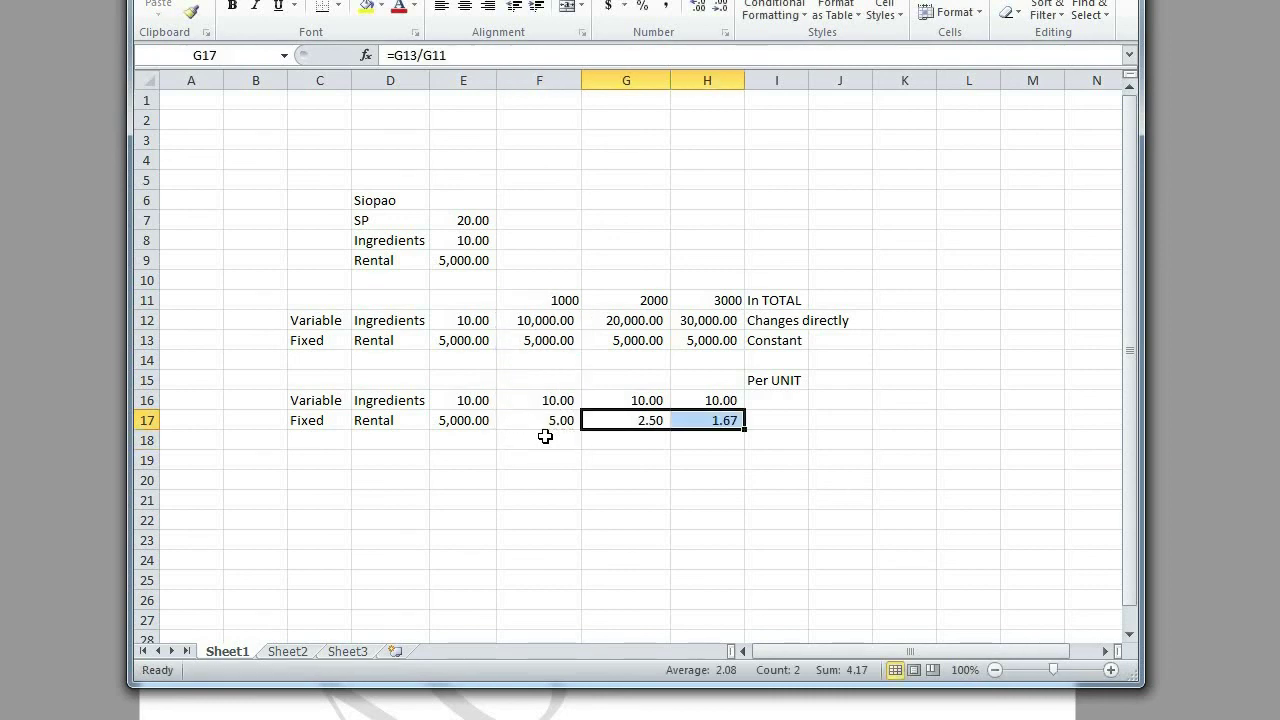
- Examine how the per-unit rental in row 17 behaves across the production levels
{"action": "key", "text": "Left"}
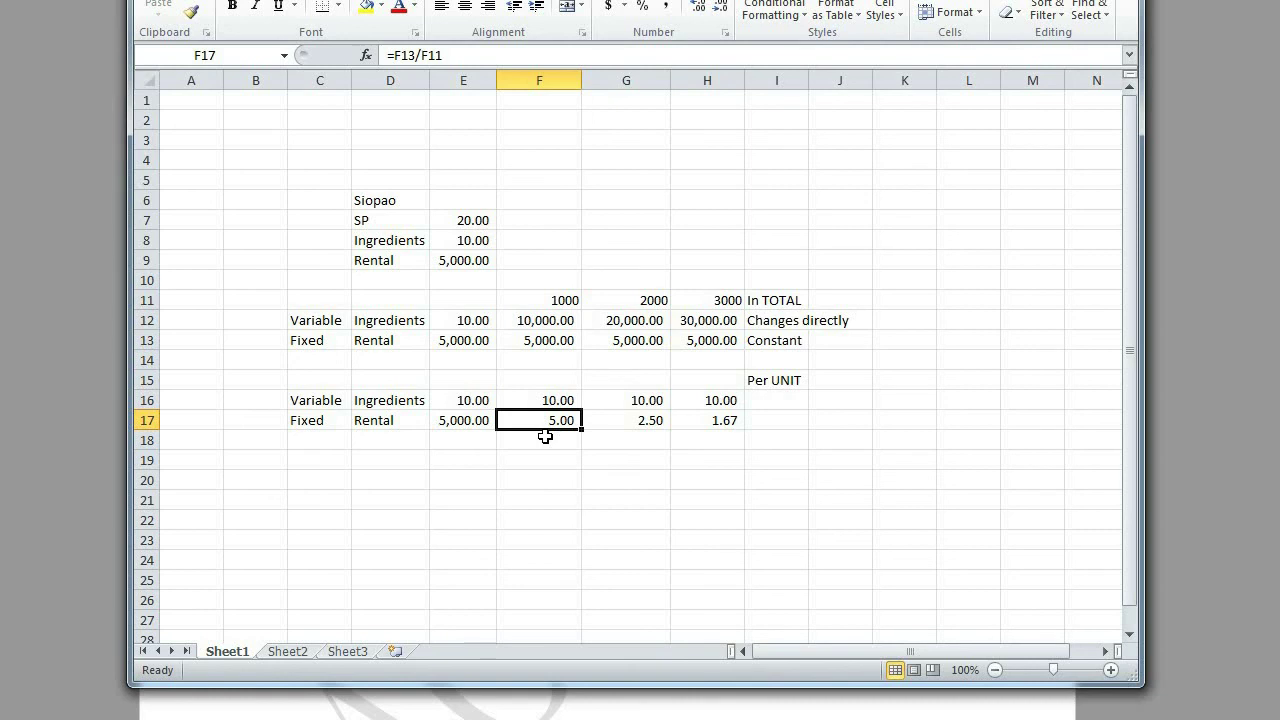
{"action": "key", "text": "Right"}
{"action": "key", "text": "Right"}
{"action": "key", "text": "Left"}
{"action": "key", "text": "Left"}
{"action": "key", "text": "Left"}
{"action": "key", "text": "Right"}
{"action": "key", "text": "Left"}
{"action": "key", "text": "Left"}
{"action": "key", "text": "Right"}
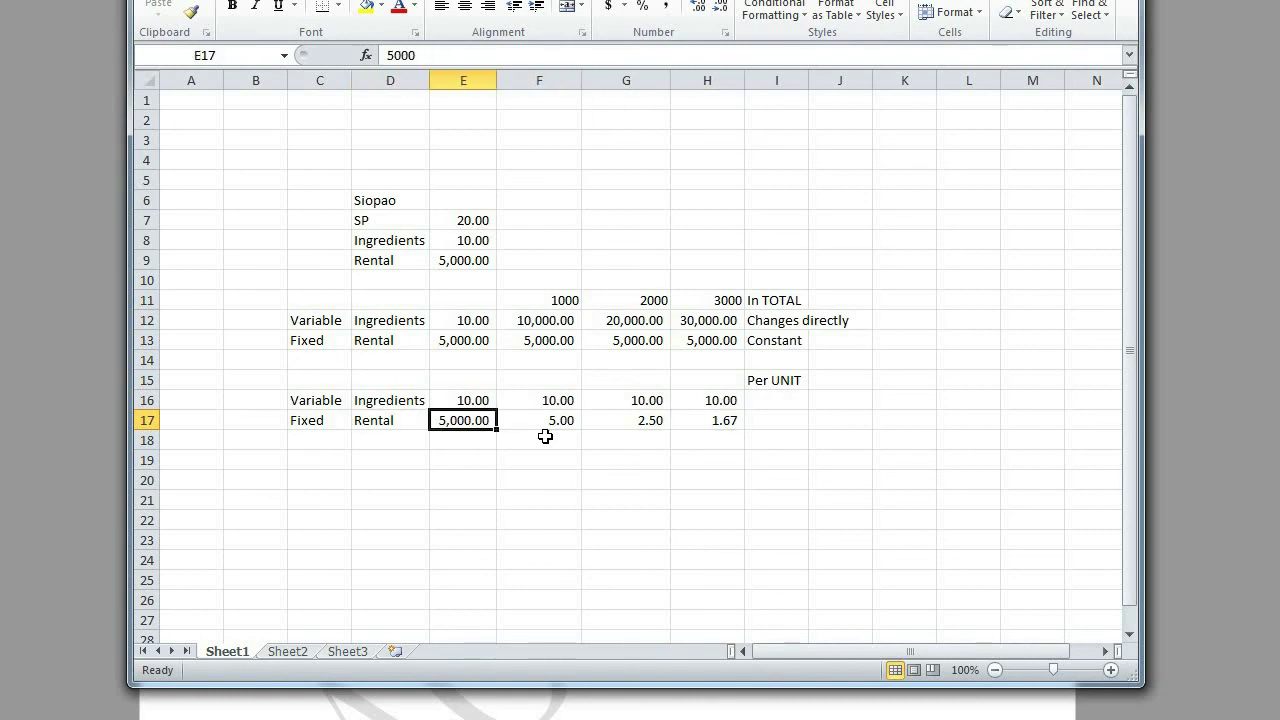
- Enter "Constant" in cell I16 as the per-unit cost behavior of the ingredients
{"action": "key", "text": "Up"}
{"action": "key", "text": "Left"}
{"action": "key", "text": "Right"}
{"action": "key", "text": "Right"}
{"action": "key", "text": "Right"}
{"action": "key", "text": "Right"}
{"action": "key", "text": "Right"}
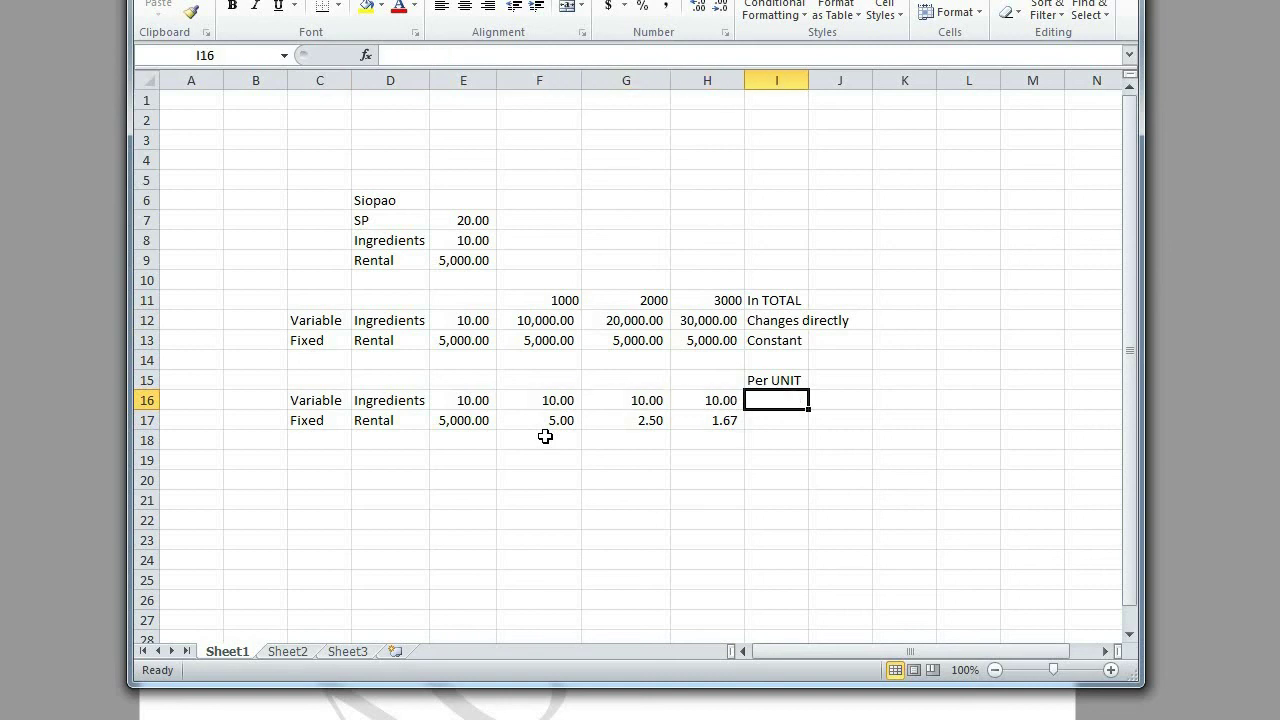
{"action": "type", "text": "Constan"}
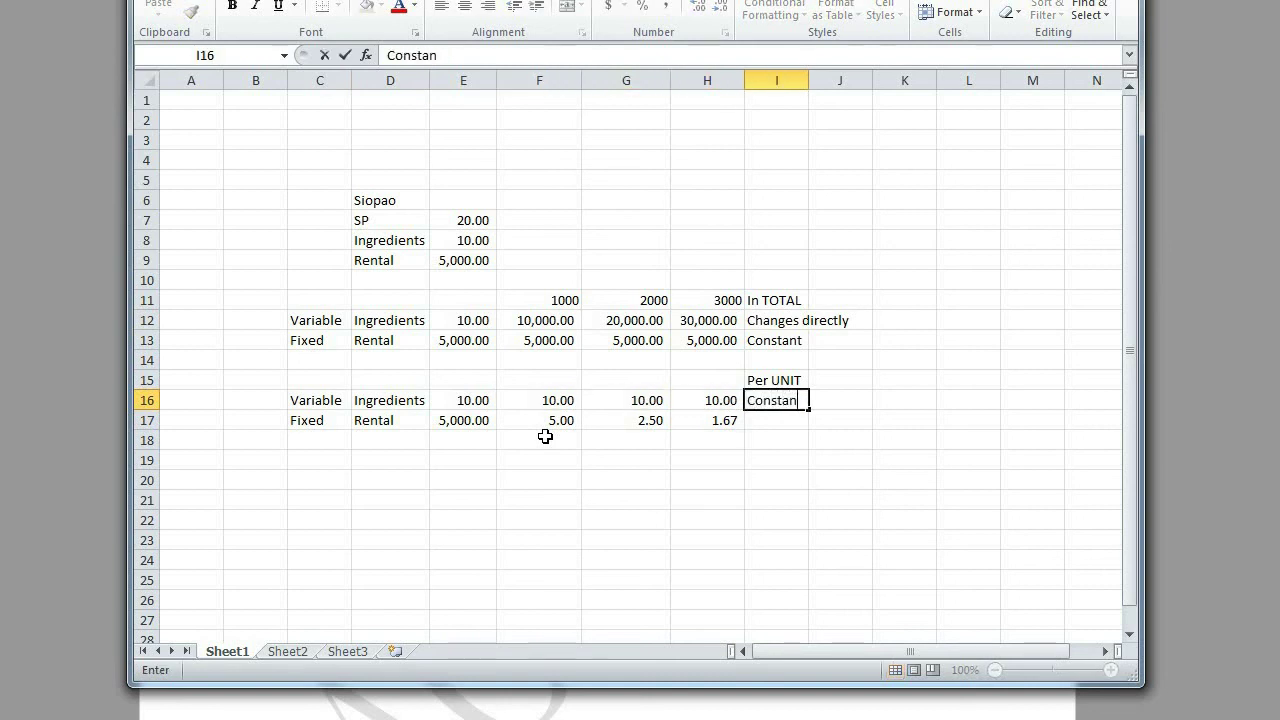
{"action": "key", "text": "Return"}
- Compare the total rental amounts in row 13 with the per-unit ingredient costs in row 16
{"action": "key", "text": "Up"}
{"action": "key", "text": "Left"}
{"action": "key", "text": "Left"}
{"action": "key", "text": "Left"}
{"action": "key", "text": "Left"}
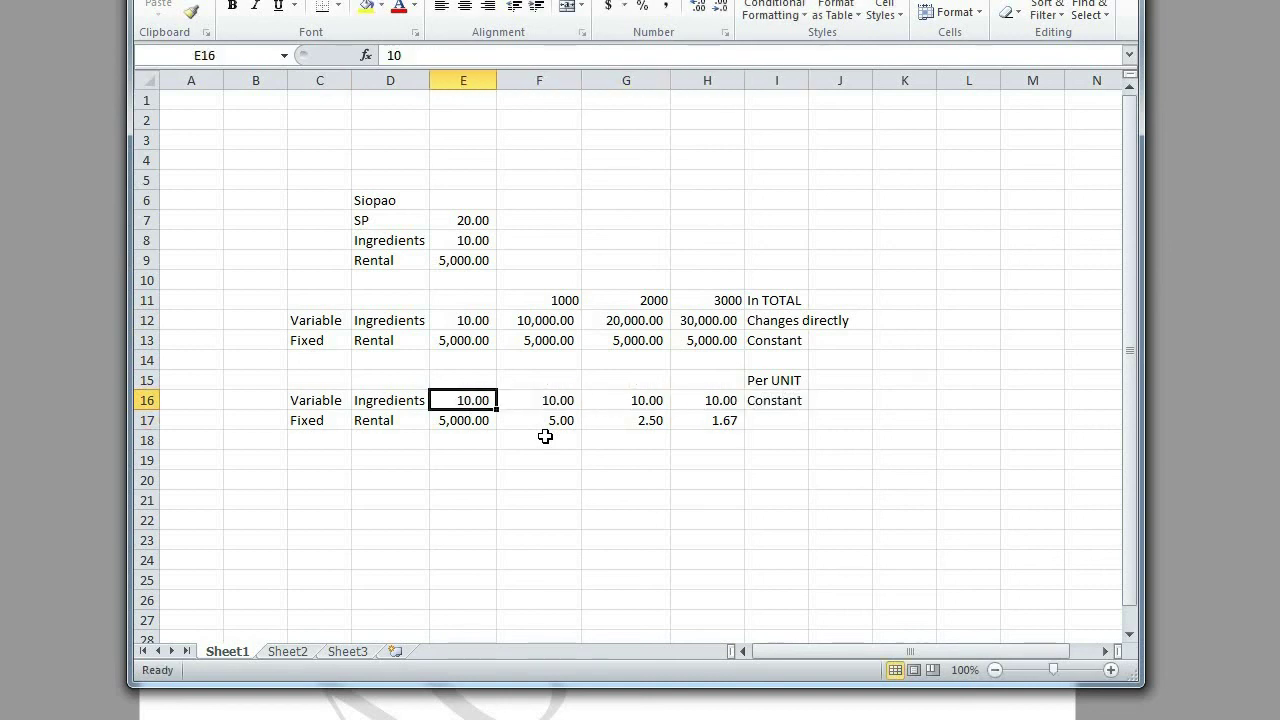
{"action": "key", "text": "Up"}
{"action": "key", "text": "Up"}
{"action": "key", "text": "Up"}
{"action": "key", "text": "Up"}
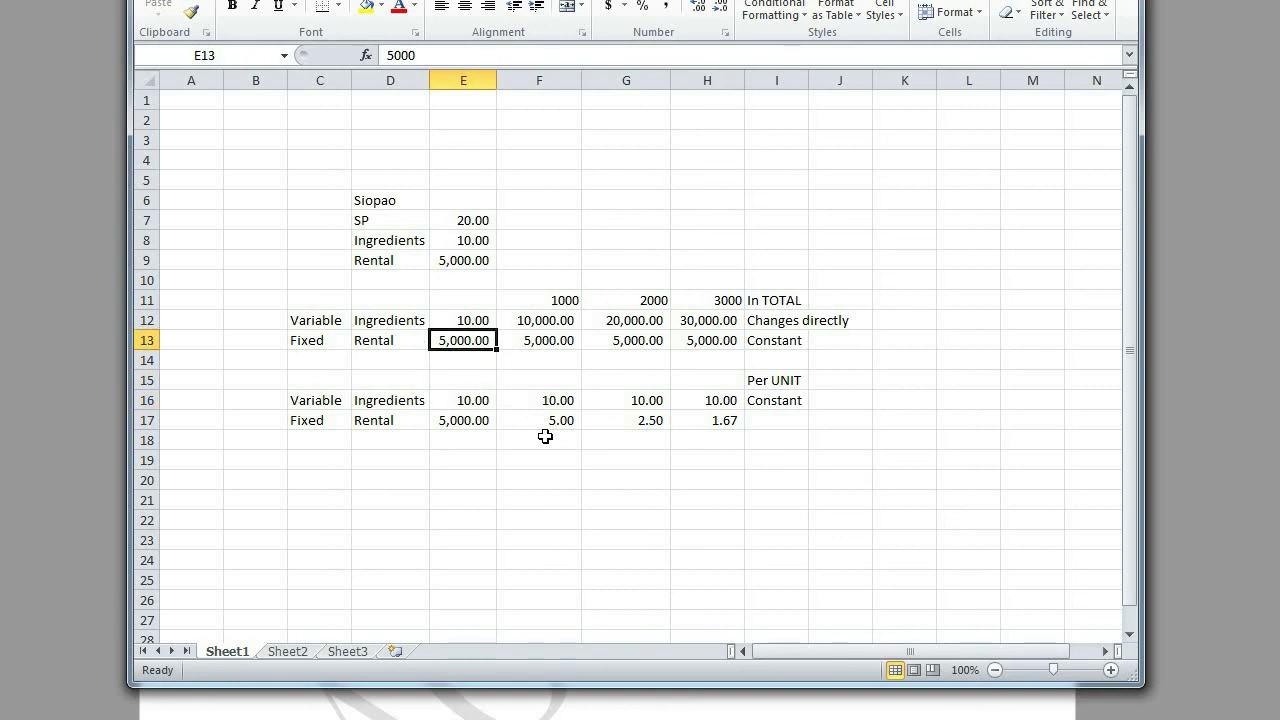
{"action": "key", "text": "Right"}
{"action": "key", "text": "Right"}
{"action": "key", "text": "Right"}
{"action": "key", "text": "Right"}
{"action": "key", "text": "Left"}
{"action": "key", "text": "Left"}
{"action": "key", "text": "Left"}
{"action": "key", "text": "Down"}
{"action": "key", "text": "Down"}
{"action": "key", "text": "Down"}
{"action": "key", "text": "Down"}
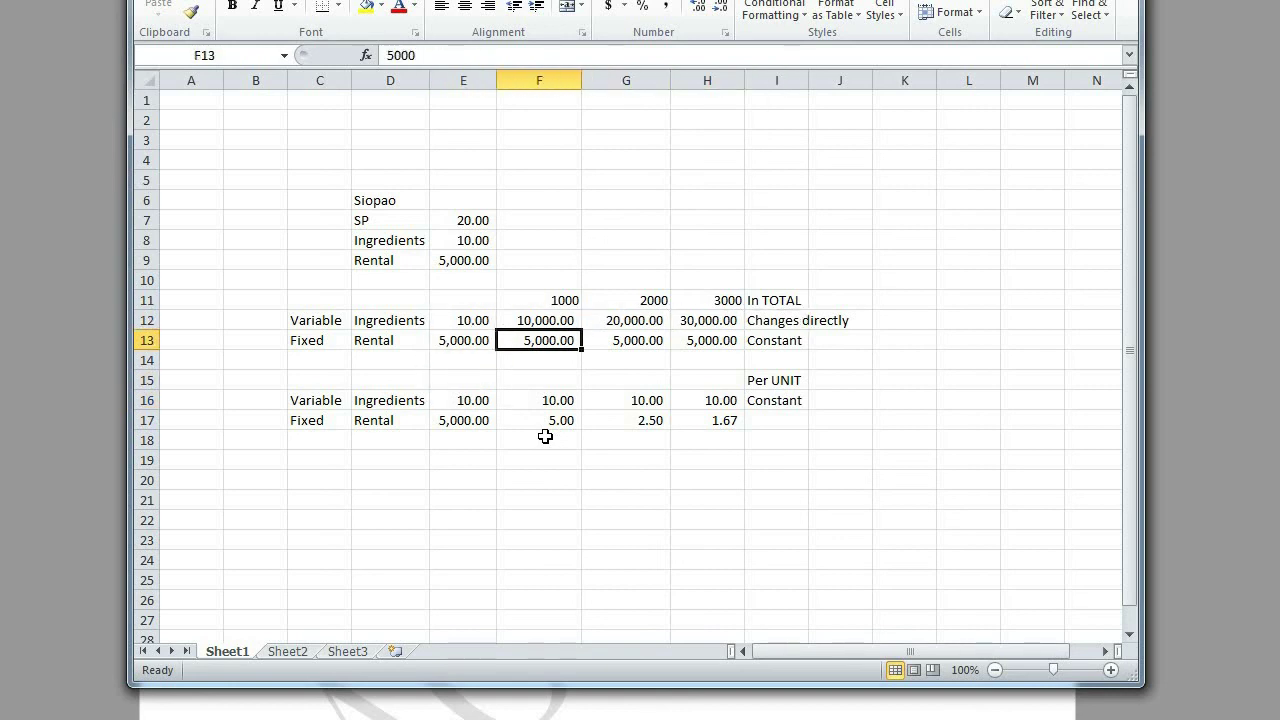
{"action": "key", "text": "Left"}
{"action": "key", "text": "Right"}
{"action": "key", "text": "Right"}
{"action": "key", "text": "Right"}
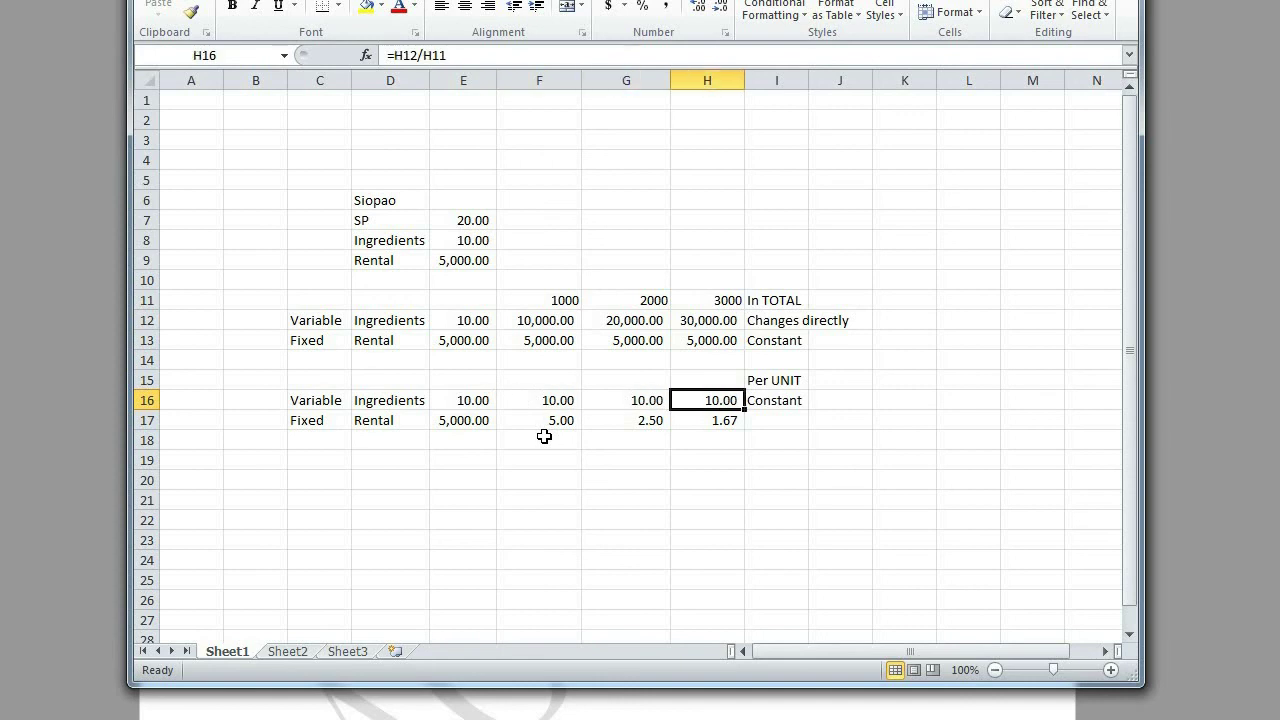
{"action": "key", "text": "Right"}
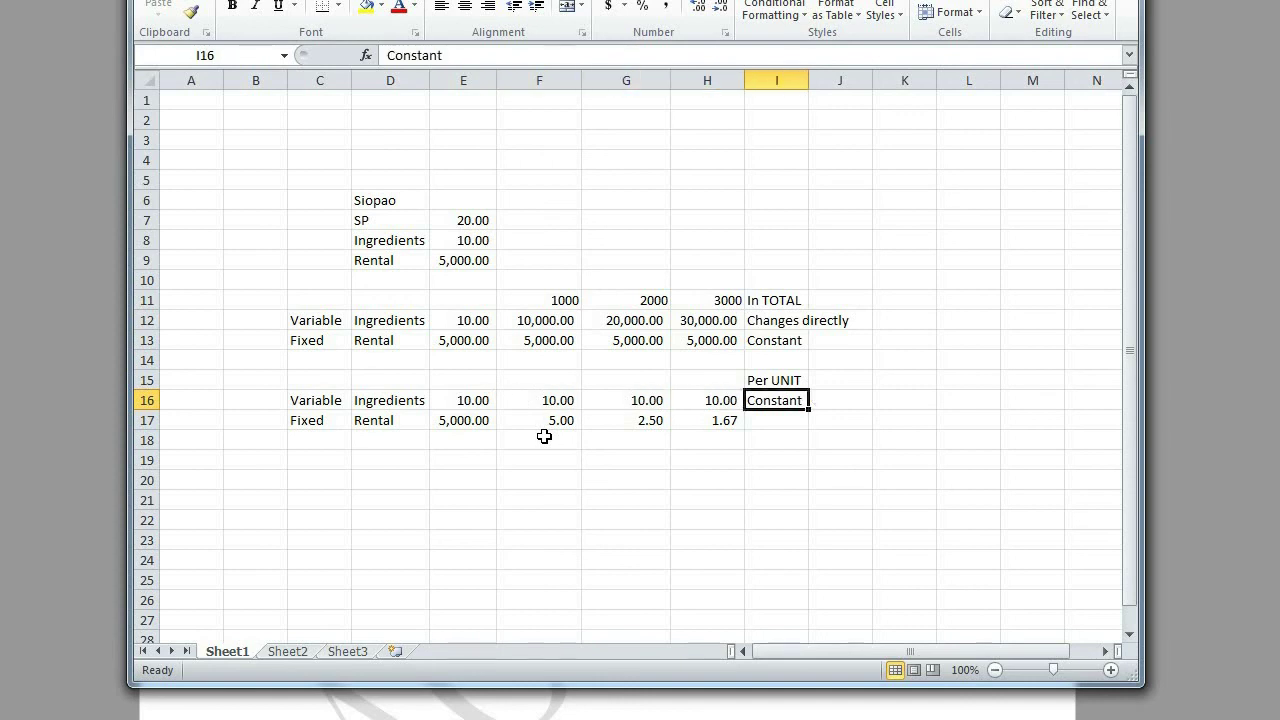
- Examine the fixed rental's per-unit amounts along row 17
{"action": "key", "text": "Down"}
{"action": "key", "text": "Left"}
{"action": "key", "text": "Left"}
{"action": "key", "text": "Left"}
{"action": "key", "text": "Left"}
{"action": "key", "text": "Left"}
{"action": "key", "text": "Left"}
{"action": "key", "text": "Left"}
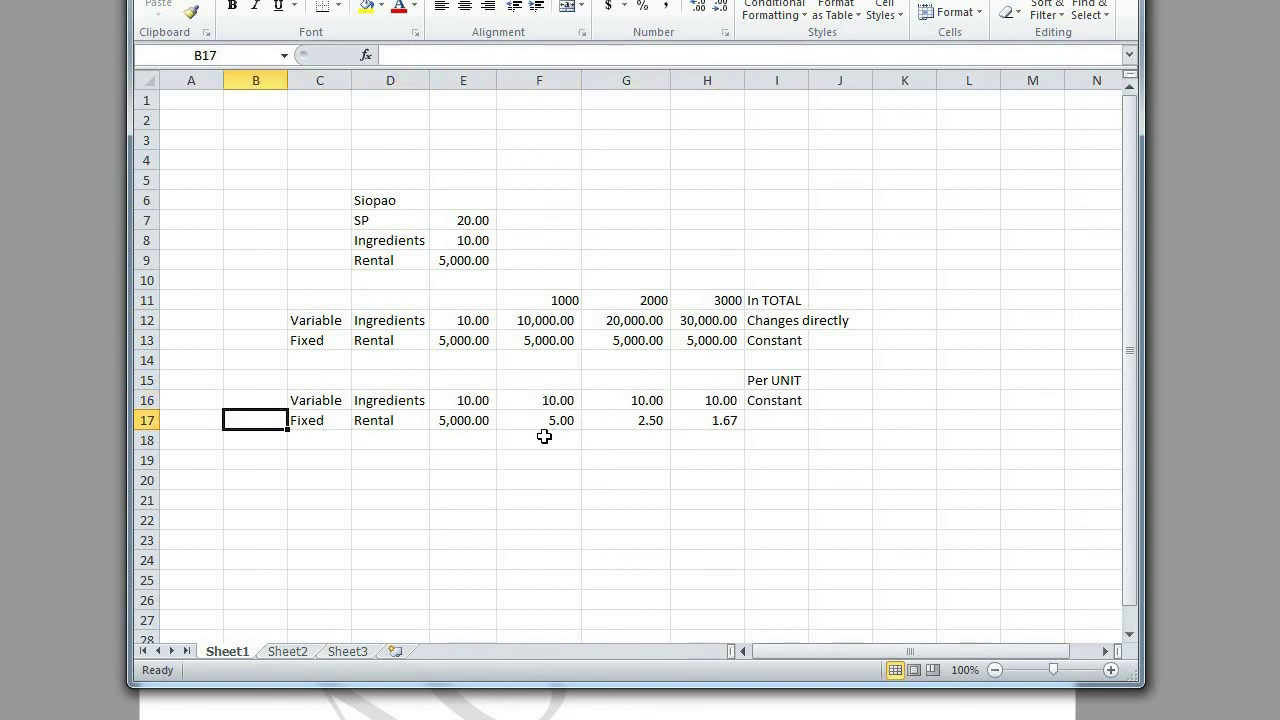
- Examine the production levels in F11 to H11 against the fixed rental costs
{"action": "key", "text": "Right"}
{"action": "key", "text": "Right"}
{"action": "key", "text": "Right"}
{"action": "key", "text": "Right"}
{"action": "key", "text": "Up"}
{"action": "key", "text": "Up"}
{"action": "key", "text": "Up"}
{"action": "key", "text": "Up"}
{"action": "key", "text": "Up"}
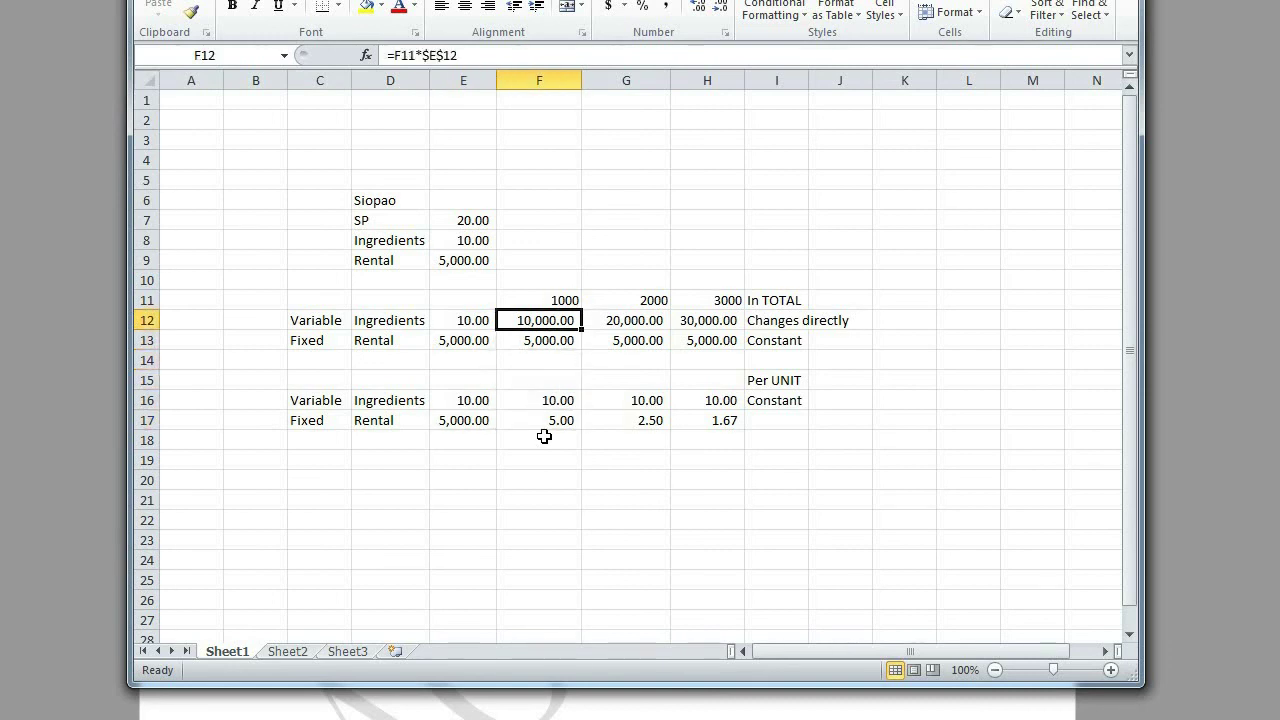
{"action": "key", "text": "Up"}
{"action": "key", "text": "shift+Right"}
{"action": "key", "text": "shift+Right"}
{"action": "key", "text": "Left"}
{"action": "key", "text": "Right"}
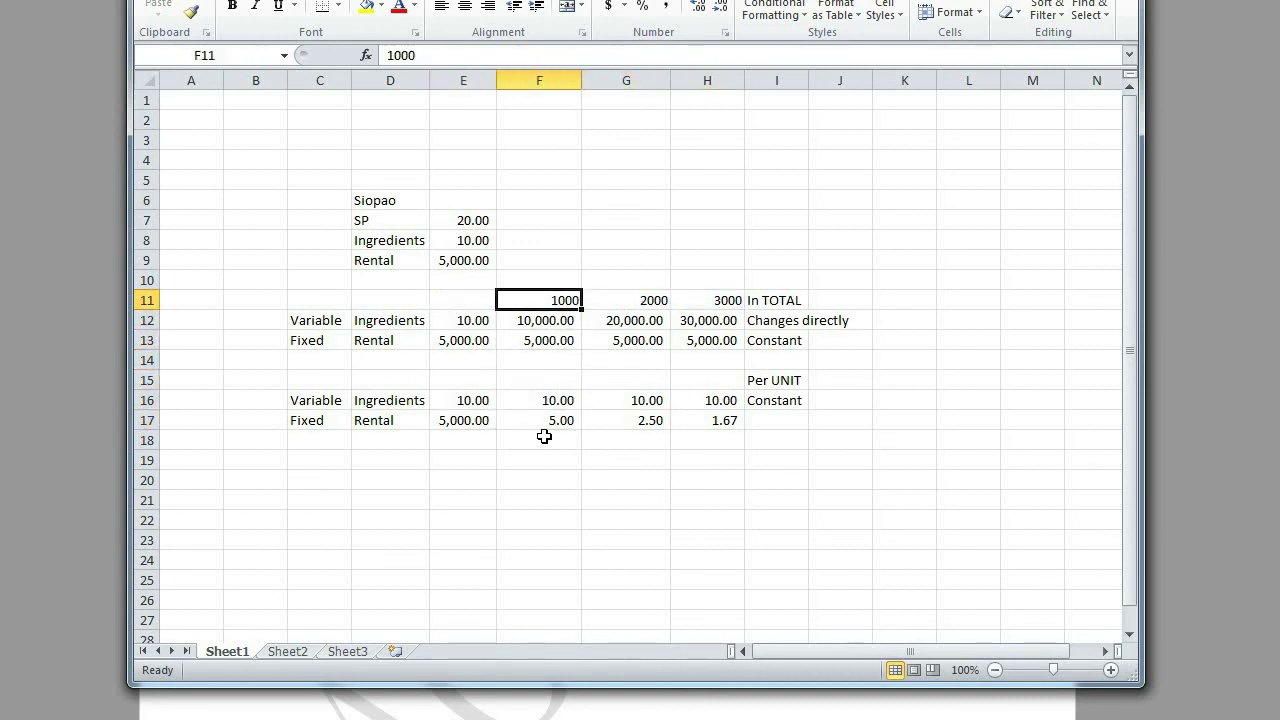
{"action": "key", "text": "shift+Right"}
{"action": "key", "text": "shift+Right"}
{"action": "key", "text": "Left"}
{"action": "key", "text": "Right"}
{"action": "key", "text": "shift+Right"}
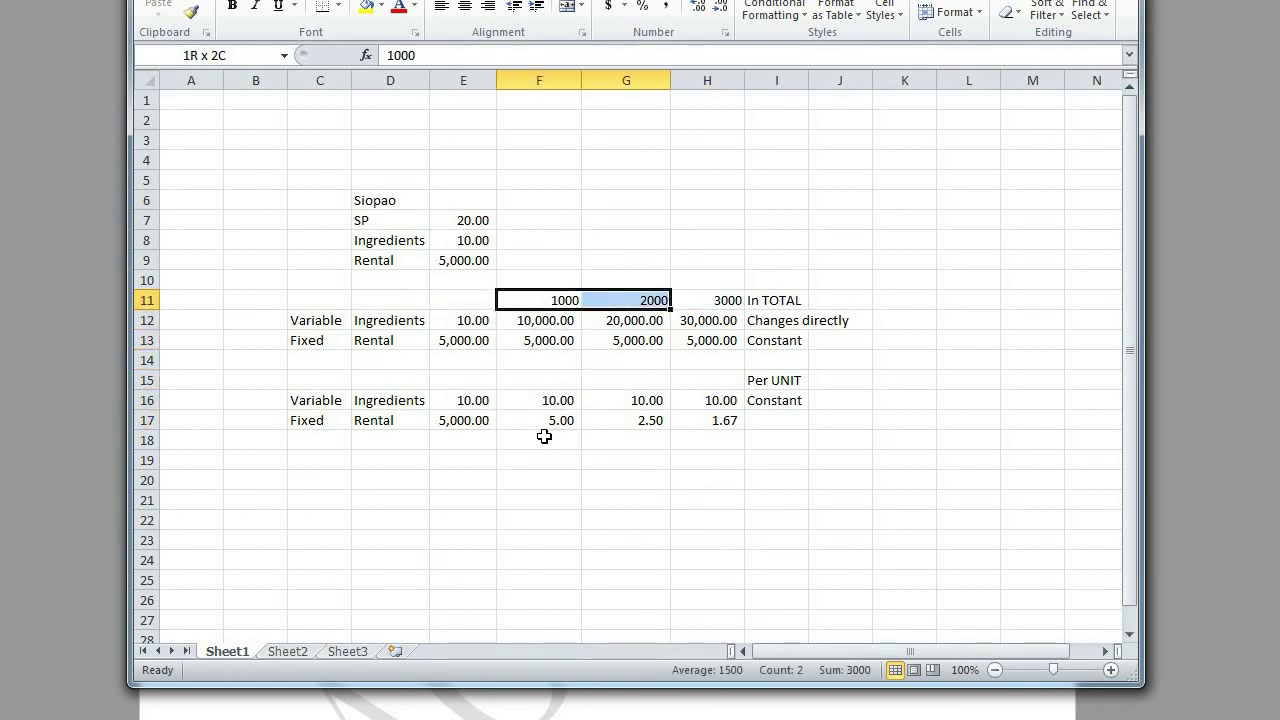
{"action": "key", "text": "shift+Right"}
- Compare the per-unit rental in row 17 with each production level in row 11
{"action": "key", "text": "Down"}
{"action": "key", "text": "Down"}
{"action": "key", "text": "Down"}
{"action": "key", "text": "Down"}
{"action": "key", "text": "Down"}
{"action": "key", "text": "Down"}
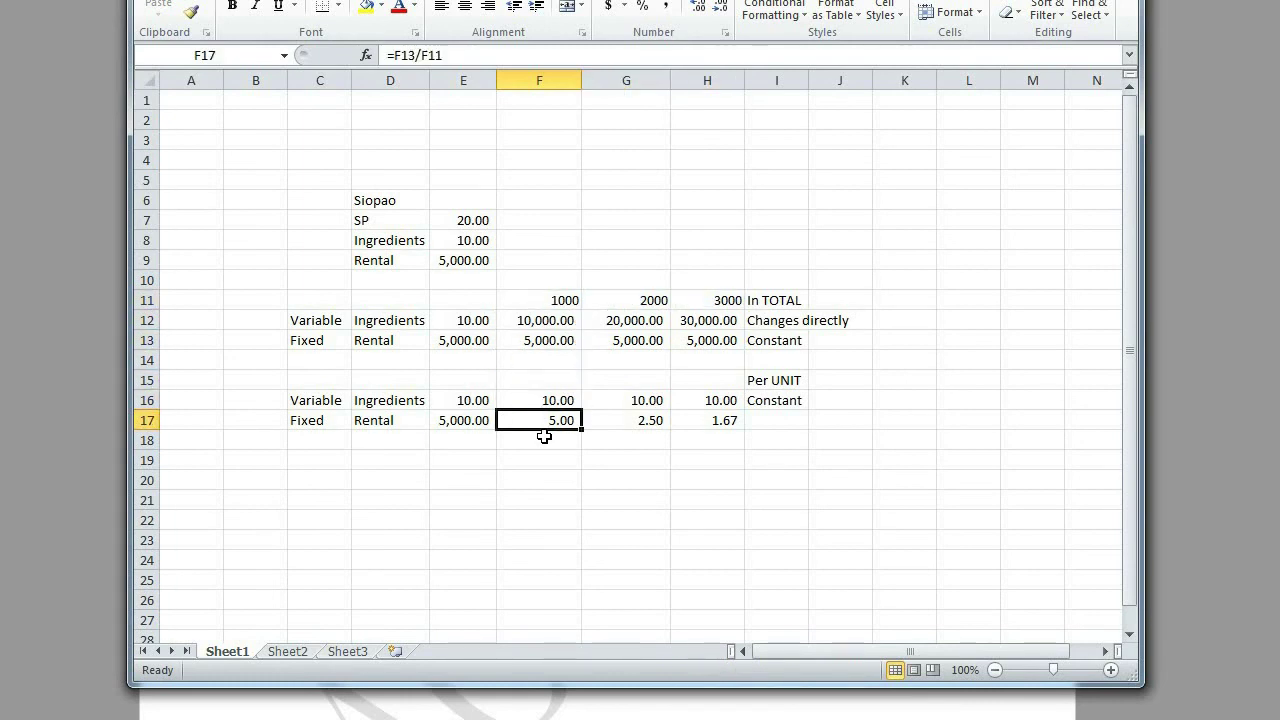
{"action": "key", "text": "Right"}
{"action": "key", "text": "Right"}
{"action": "key", "text": "Right"}
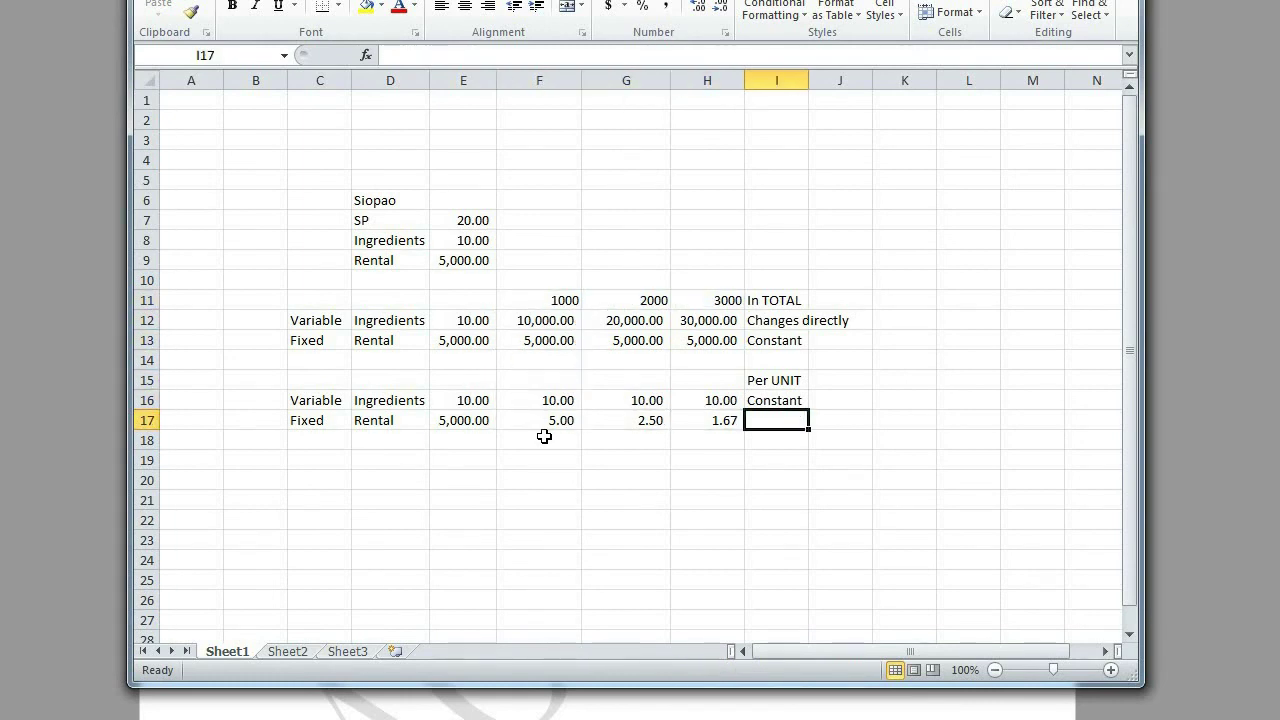
{"action": "left_click", "coordinate": [544, 436]}
{"action": "left_click", "coordinate": [533, 302]}
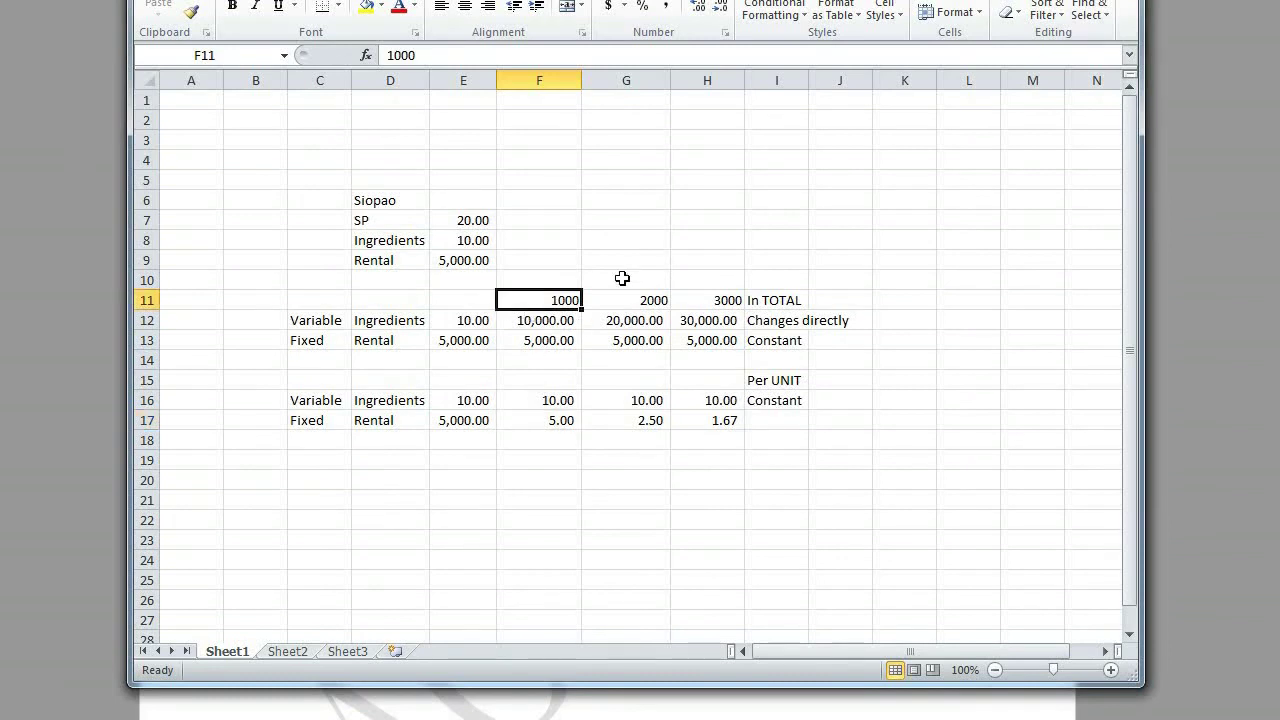
{"action": "left_click", "coordinate": [628, 300]}
{"action": "left_click", "coordinate": [730, 301]}
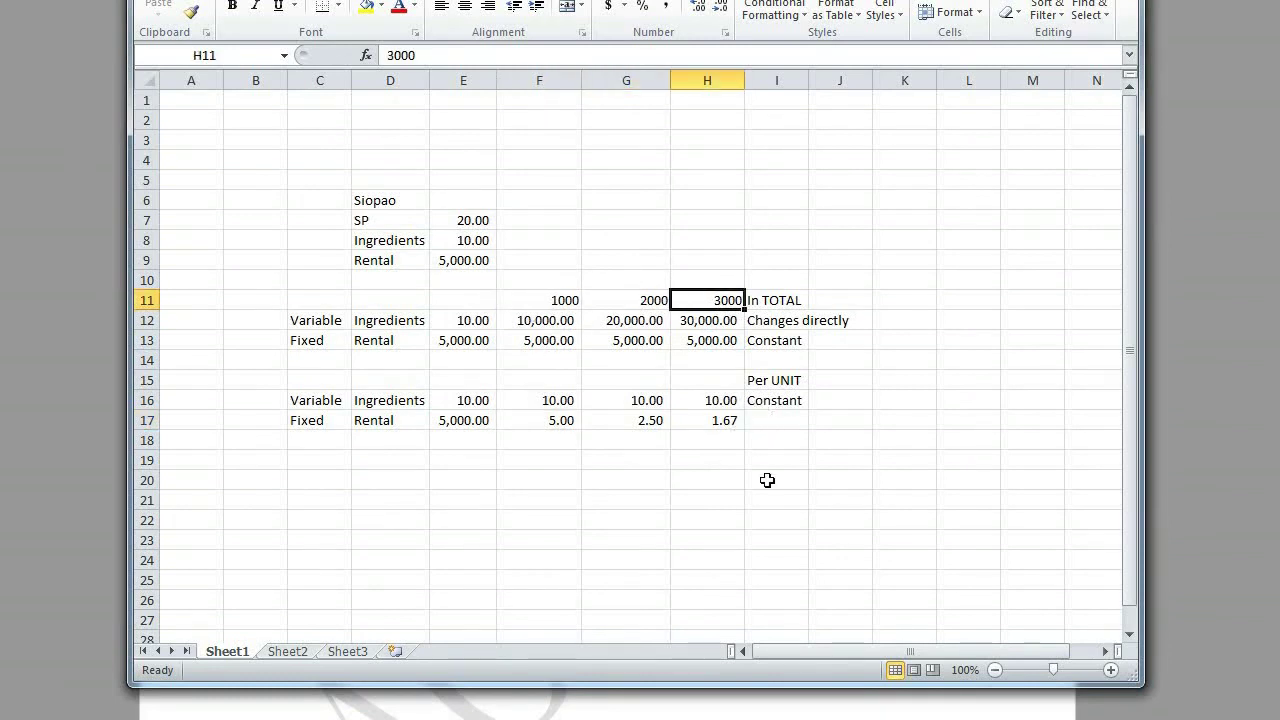
- Enter "Changes inversely" in cell I17 as the per-unit cost behavior of the rental
{"action": "key", "text": "Down"}
{"action": "key", "text": "Down"}
{"action": "key", "text": "Down"}
{"action": "key", "text": "Down"}
{"action": "key", "text": "Down"}
{"action": "key", "text": "Down"}
{"action": "key", "text": "Right"}
{"action": "type", "text": "Chna"}
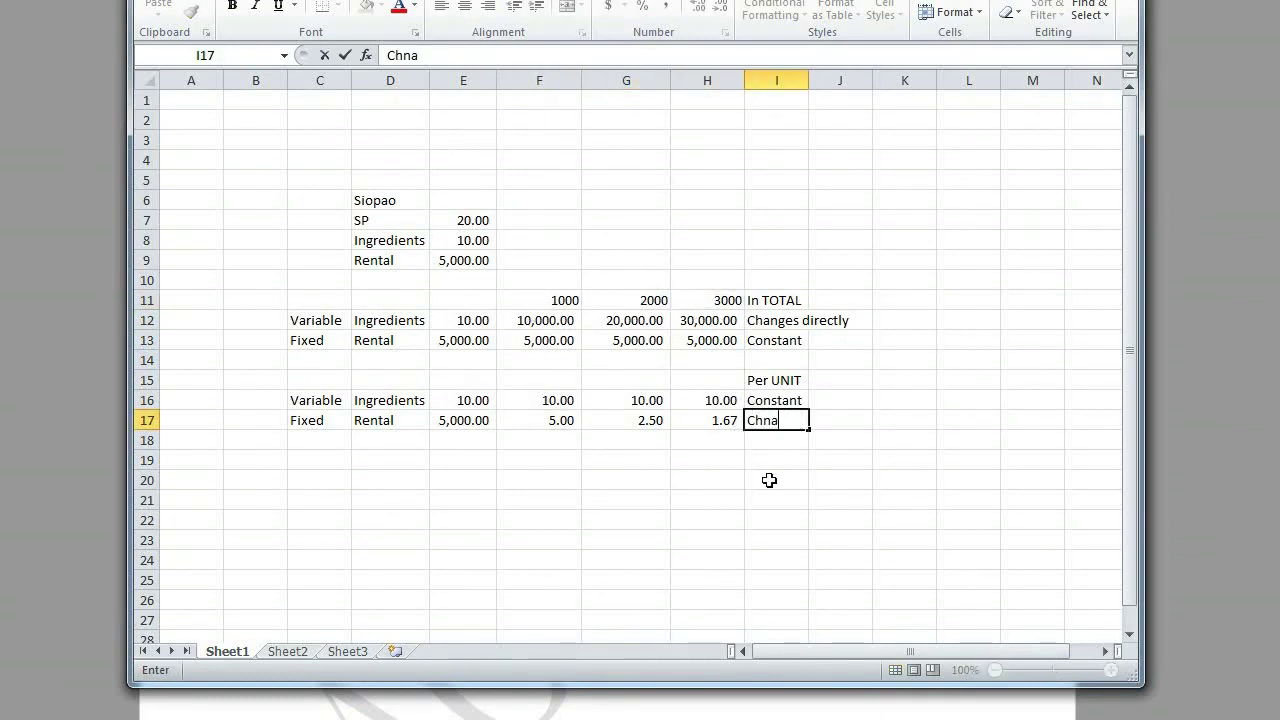
{"action": "key", "text": "BackSpace"}
{"action": "key", "text": "BackSpace"}
{"action": "type", "text": "anges inversed"}
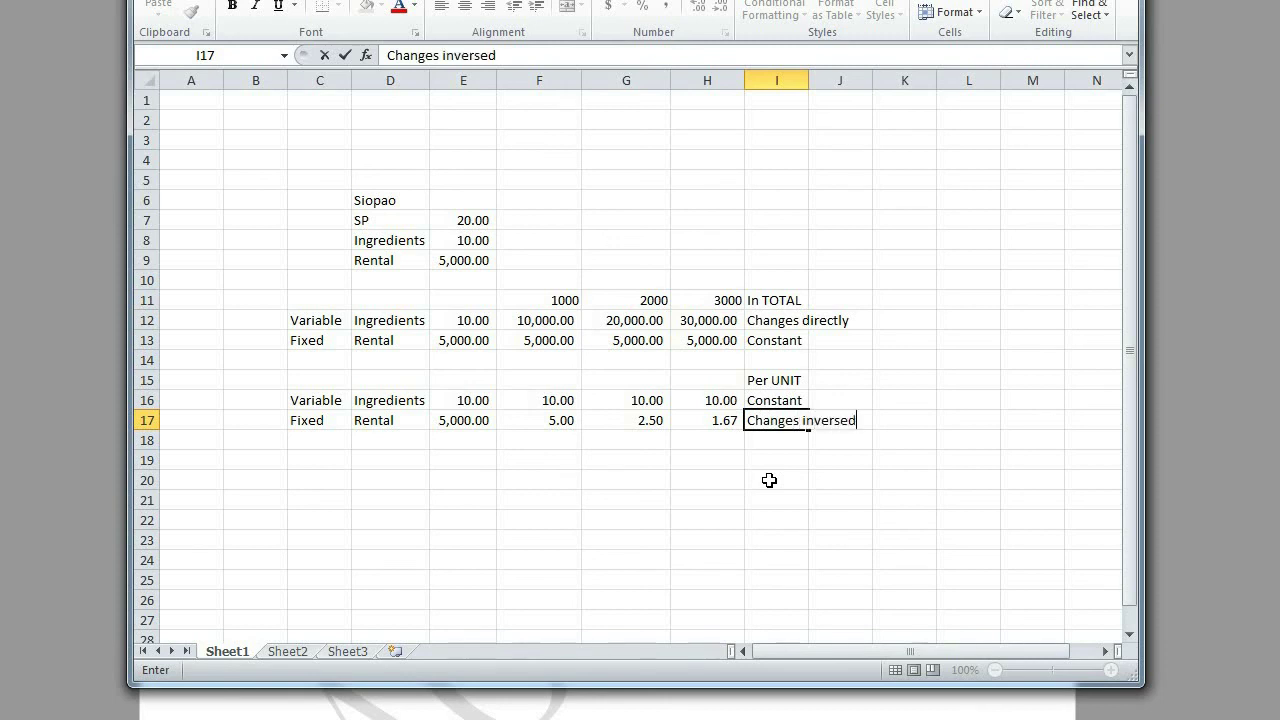
{"action": "key", "text": "BackSpace"}
{"action": "type", "text": "ely"}
{"action": "key", "text": "Return"}
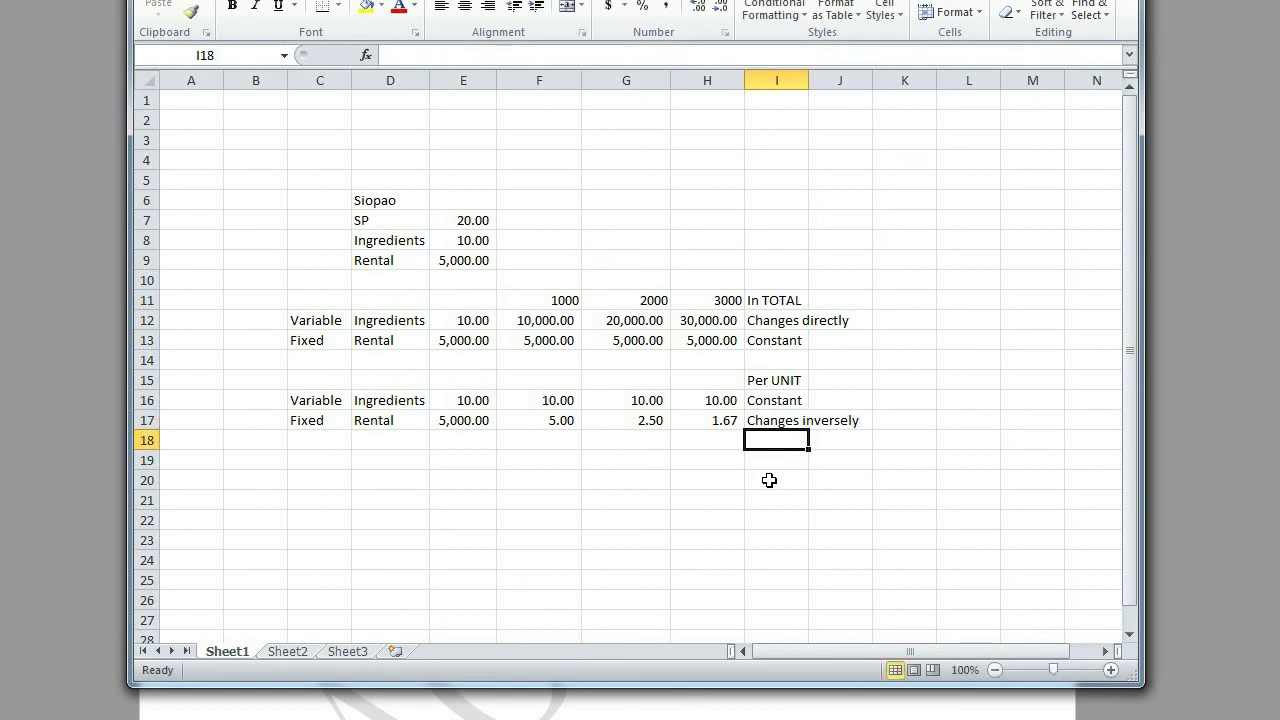
- Examine the per-unit rental amounts in F17 to H17
{"action": "key", "text": "Up"}
{"action": "key", "text": "Left"}
{"action": "key", "text": "Left"}
{"action": "key", "text": "Left"}
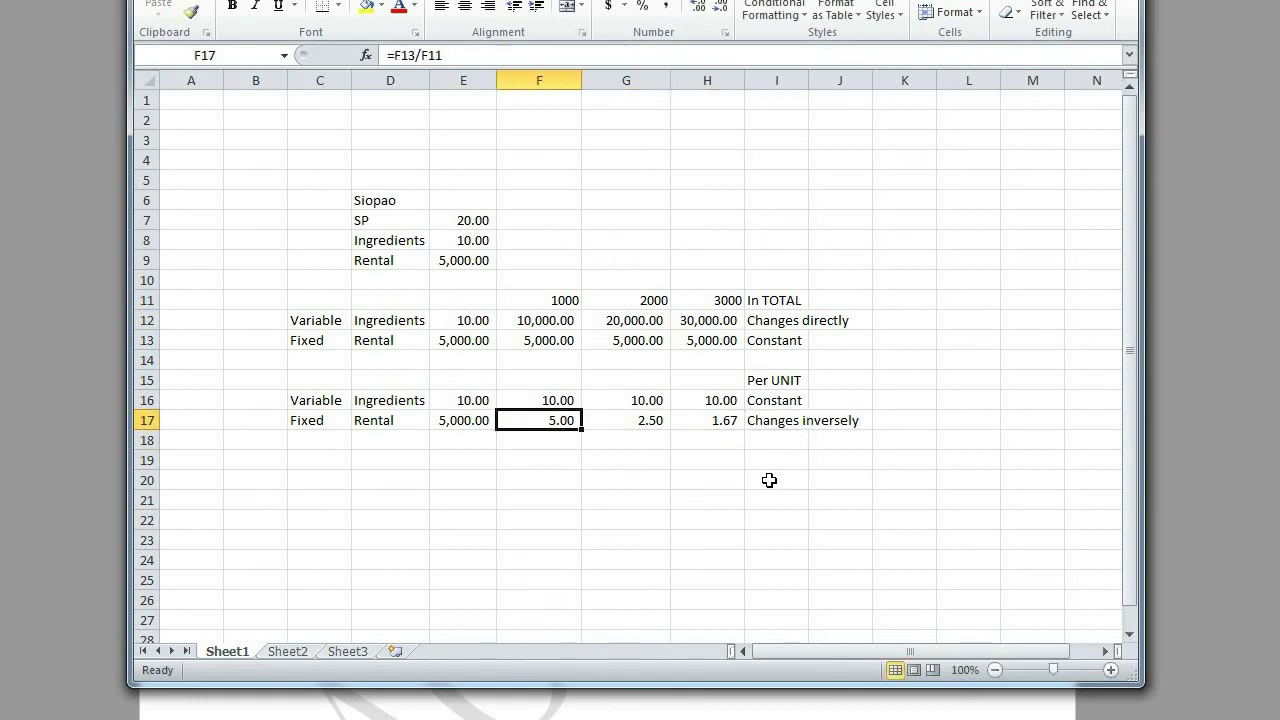
{"action": "key", "text": "shift+Right"}
{"action": "key", "text": "shift+Right"}
{"action": "key", "text": "Left"}
{"action": "key", "text": "Right"}
{"action": "key", "text": "shift+Right"}
{"action": "key", "text": "shift+Right"}
- Enter "Economies of Scale" in cell K17 beside the rental's per-unit behavior
{"action": "key", "text": "Right"}
{"action": "key", "text": "Right"}
{"action": "key", "text": "Right"}
{"action": "key", "text": "Right"}
{"action": "key", "text": "Right"}
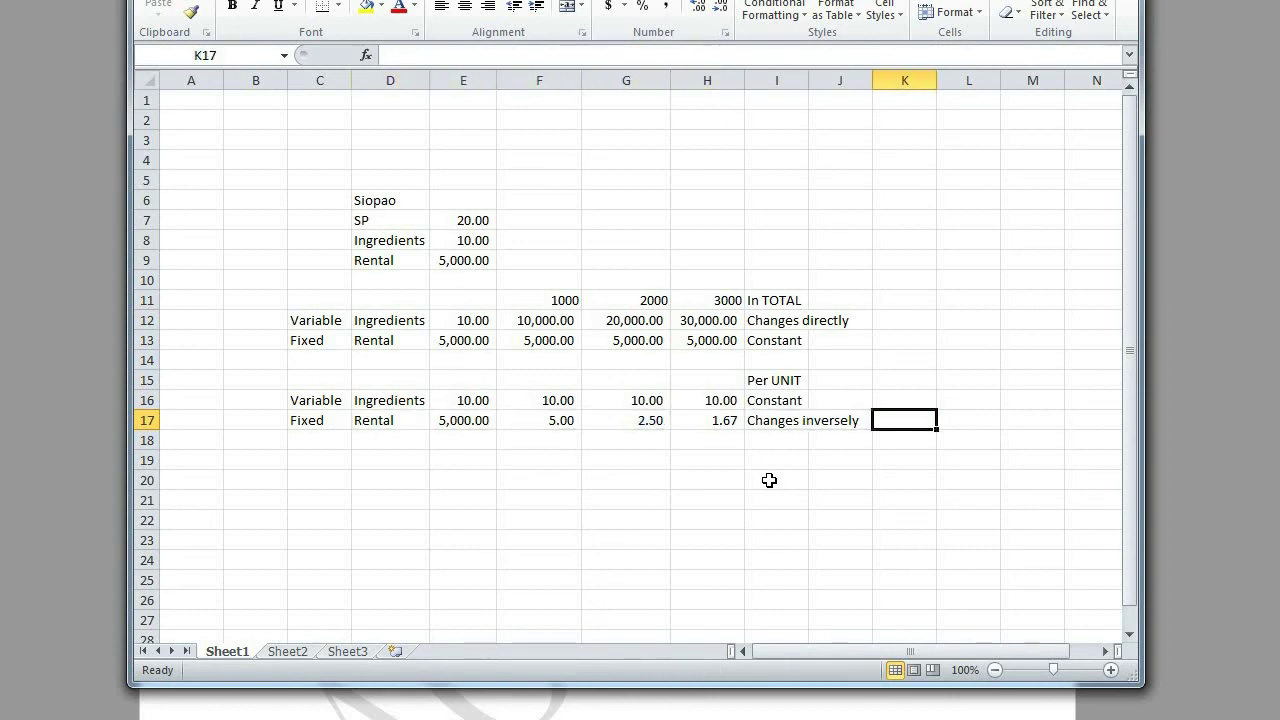
{"action": "type", "text": "Economie"}
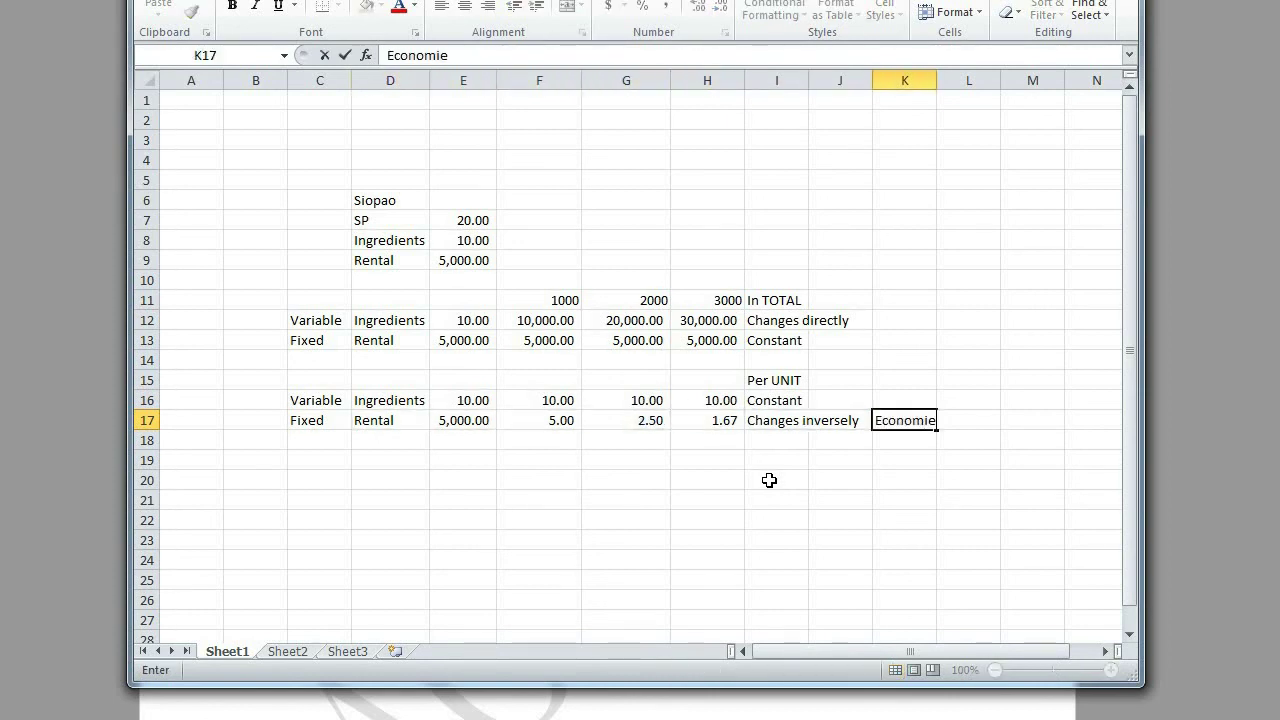
{"action": "type", "text": "s of Scale"}
{"action": "key", "text": "Return"}
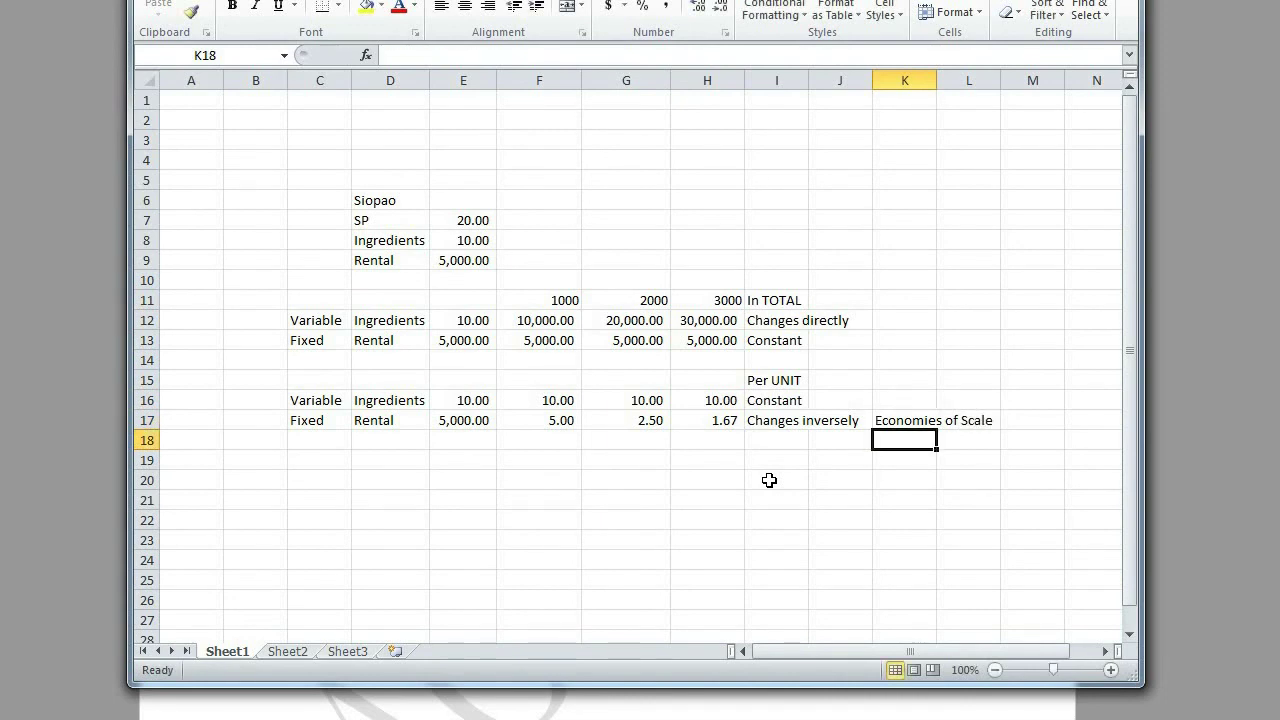
- Trace column F between the production level in row 11 and the per-unit costs in rows 16 and 17
{"action": "key", "text": "Up"}
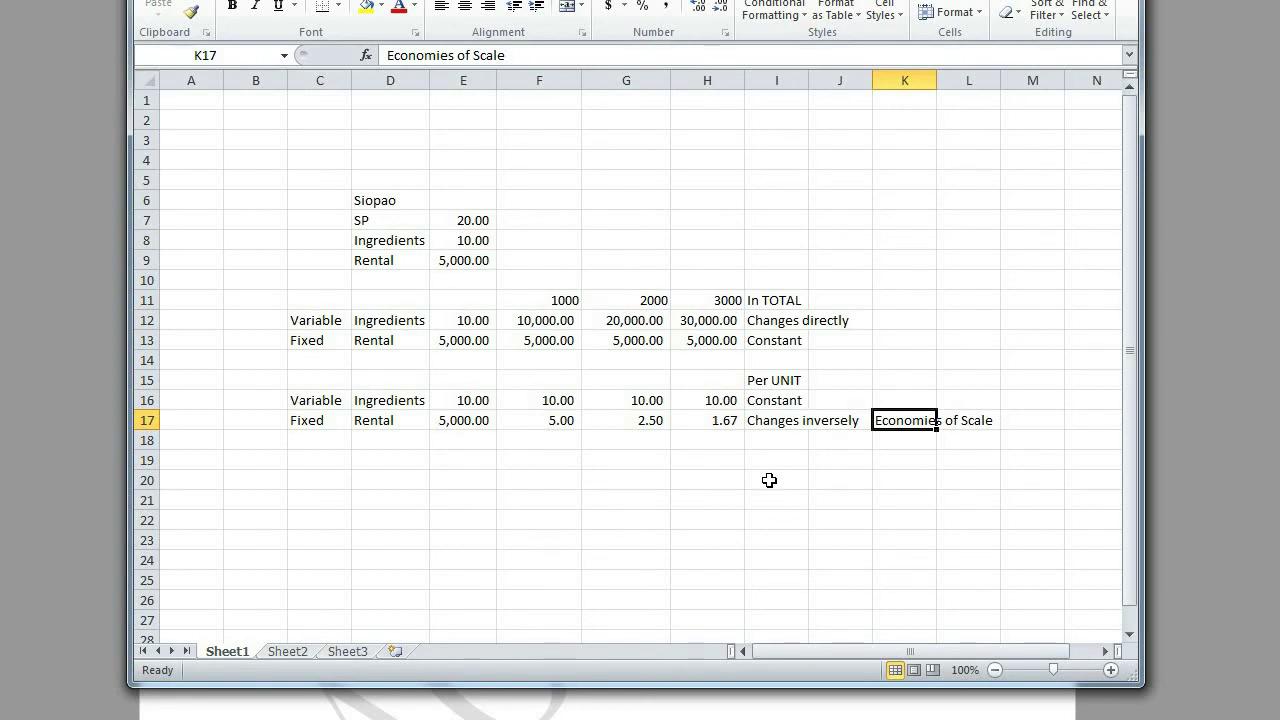
{"action": "key", "text": "Left"}
{"action": "key", "text": "Left"}
{"action": "key", "text": "Left"}
{"action": "key", "text": "Left"}
{"action": "key", "text": "Left"}
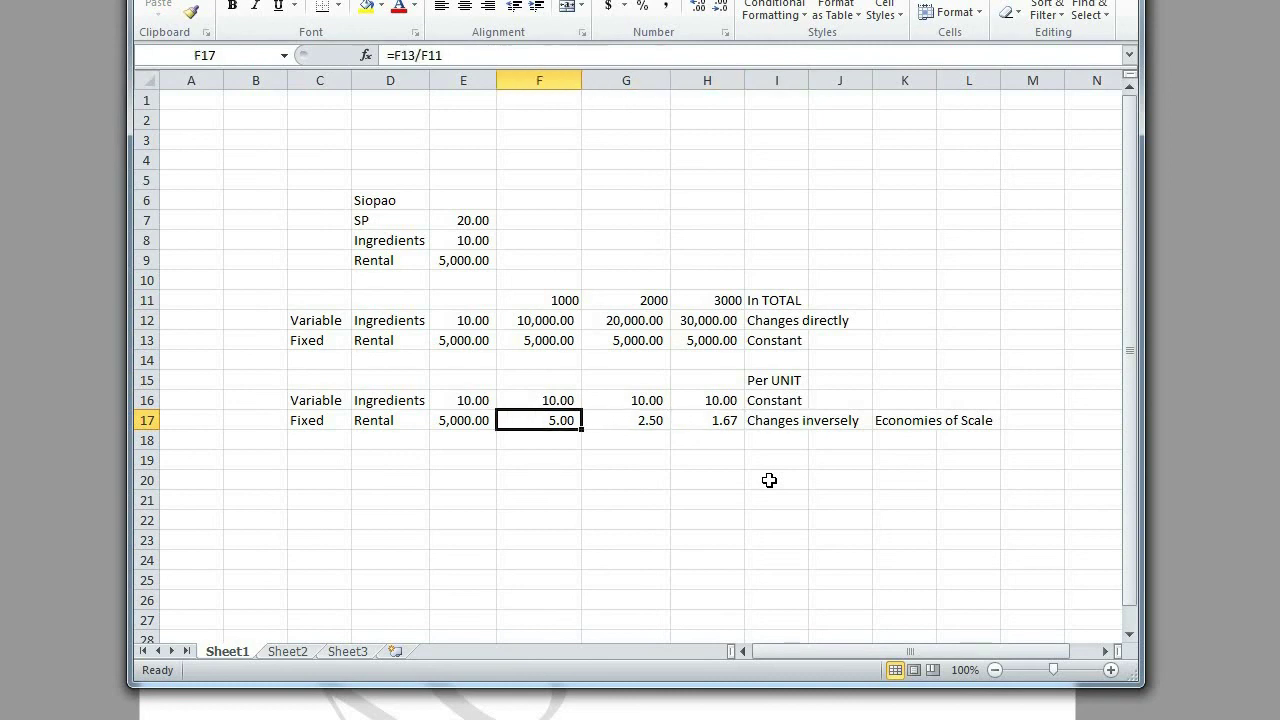
{"action": "key", "text": "Up"}
{"action": "key", "text": "Up"}
{"action": "key", "text": "Up"}
{"action": "key", "text": "Up"}
{"action": "key", "text": "Up"}
{"action": "key", "text": "Up"}
{"action": "key", "text": "Down"}
{"action": "key", "text": "Down"}
{"action": "key", "text": "Down"}
{"action": "key", "text": "Down"}
{"action": "key", "text": "Down"}
{"action": "key", "text": "Down"}
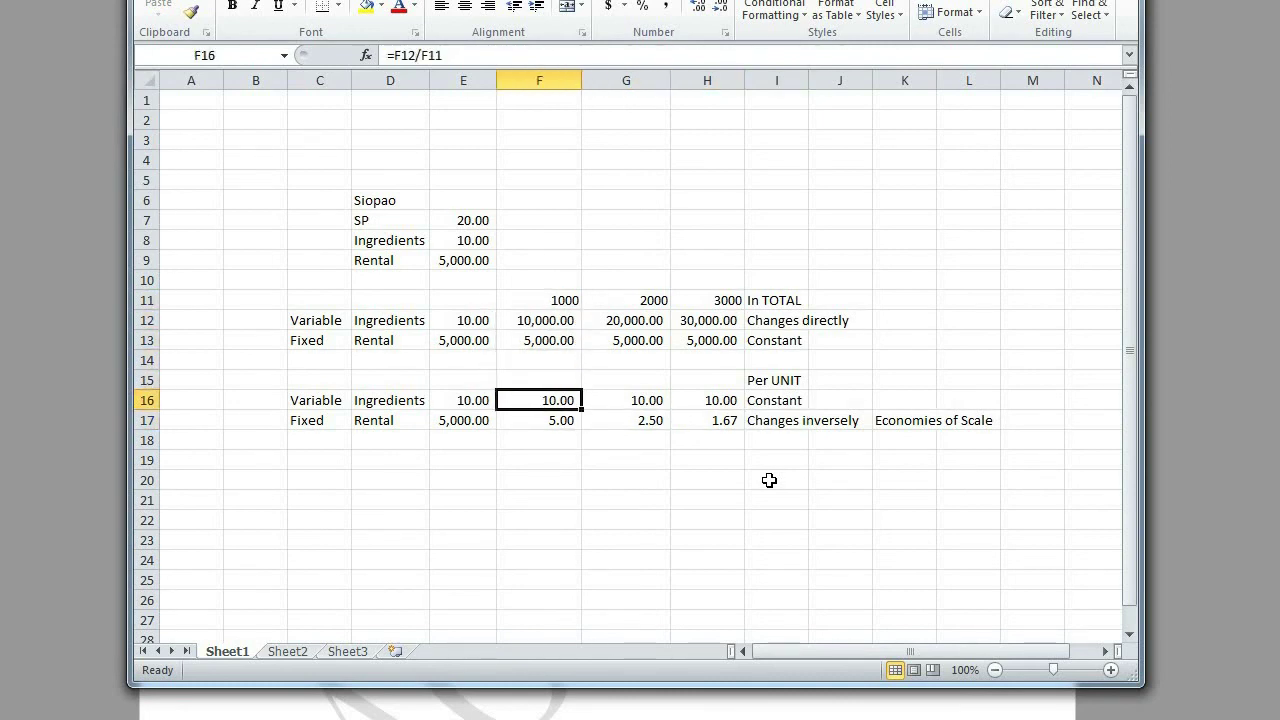
- Compare the total rental amounts in row 13 with the per-unit rental amounts in row 17
{"action": "key", "text": "Up"}
{"action": "key", "text": "Up"}
{"action": "key", "text": "Up"}
{"action": "key", "text": "Up"}
{"action": "key", "text": "Left"}
{"action": "key", "text": "Right"}
{"action": "key", "text": "Right"}
{"action": "key", "text": "Right"}
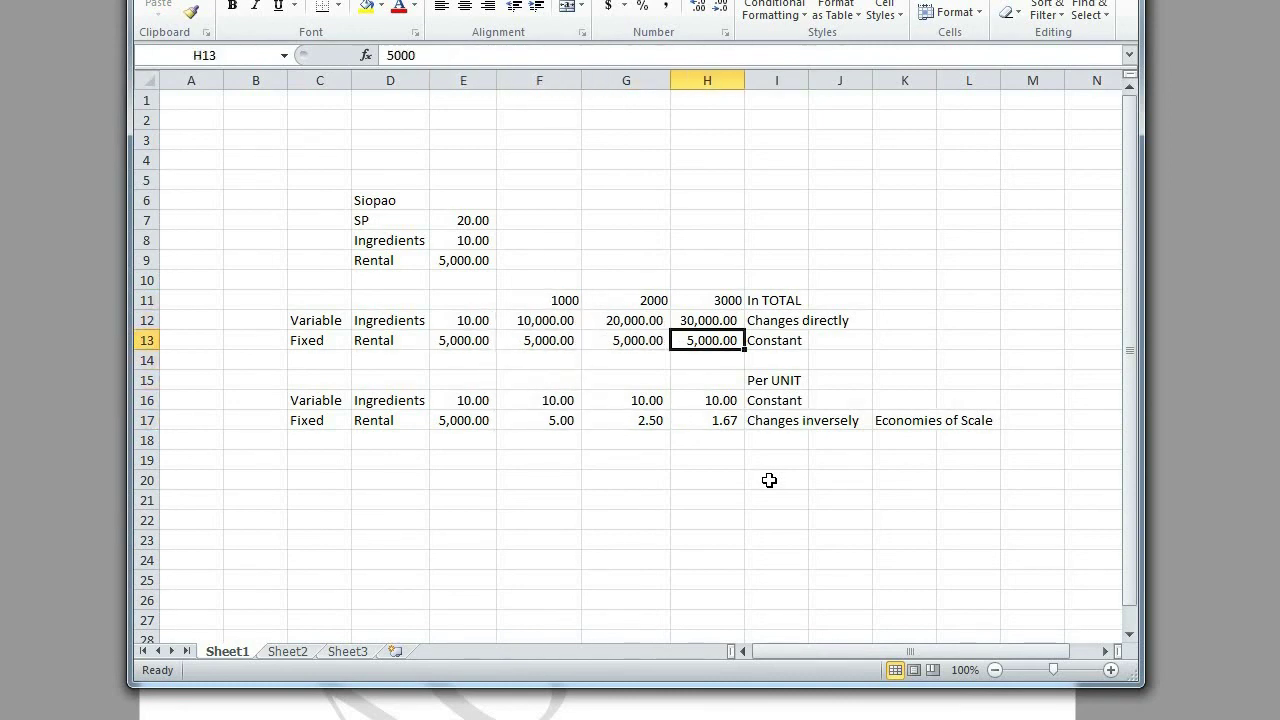
{"action": "key", "text": "Left"}
{"action": "key", "text": "Left"}
{"action": "key", "text": "Down"}
{"action": "key", "text": "Down"}
{"action": "key", "text": "Down"}
{"action": "key", "text": "Down"}
{"action": "key", "text": "Left"}
{"action": "key", "text": "Right"}
{"action": "key", "text": "shift+Right"}
{"action": "key", "text": "shift+Right"}
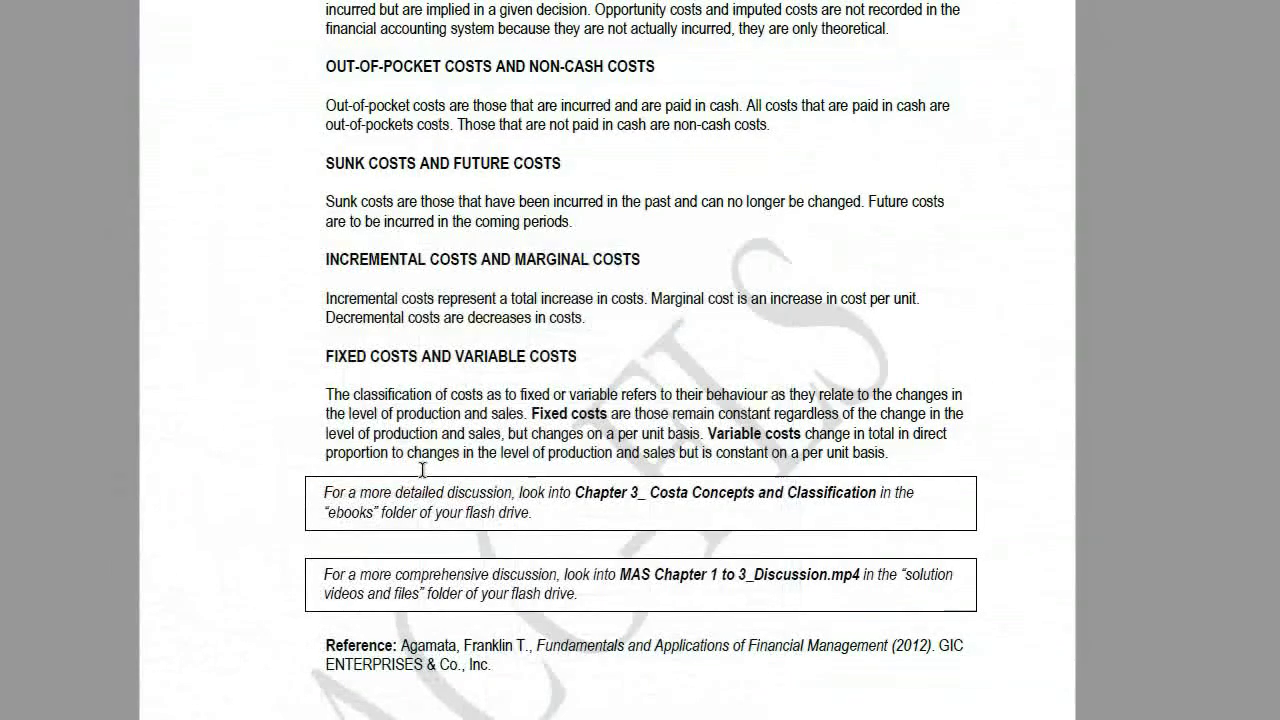
- Review the paragraph under "FIXED COSTS AND VARIABLE COSTS" in the handout, highlighting its lines while reading
{"action": "left_click_drag", "start_coordinate": [322, 385], "coordinate": [832, 441]}
{"action": "left_click_drag", "start_coordinate": [325, 394], "coordinate": [1144, 413]}
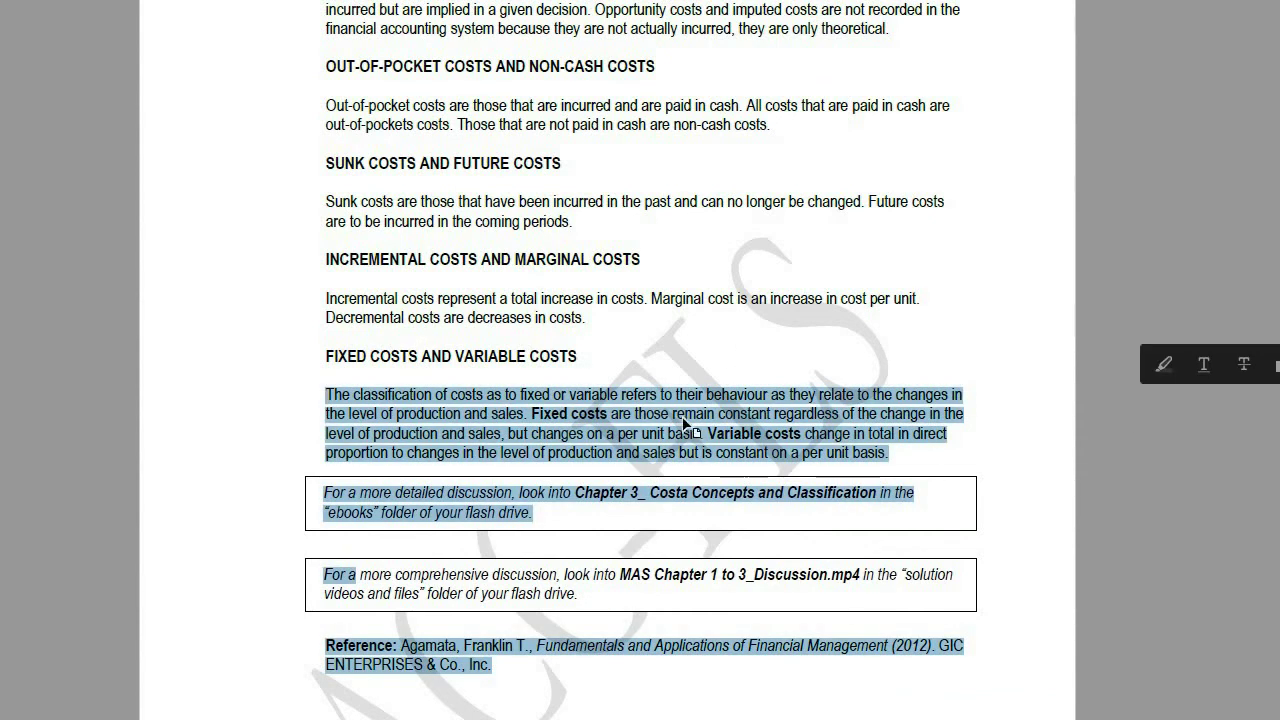
{"action": "left_click", "coordinate": [325, 396]}
{"action": "key", "text": "shift+Down"}
{"action": "key", "text": "shift+Down"}
{"action": "key", "text": "shift+Down"}
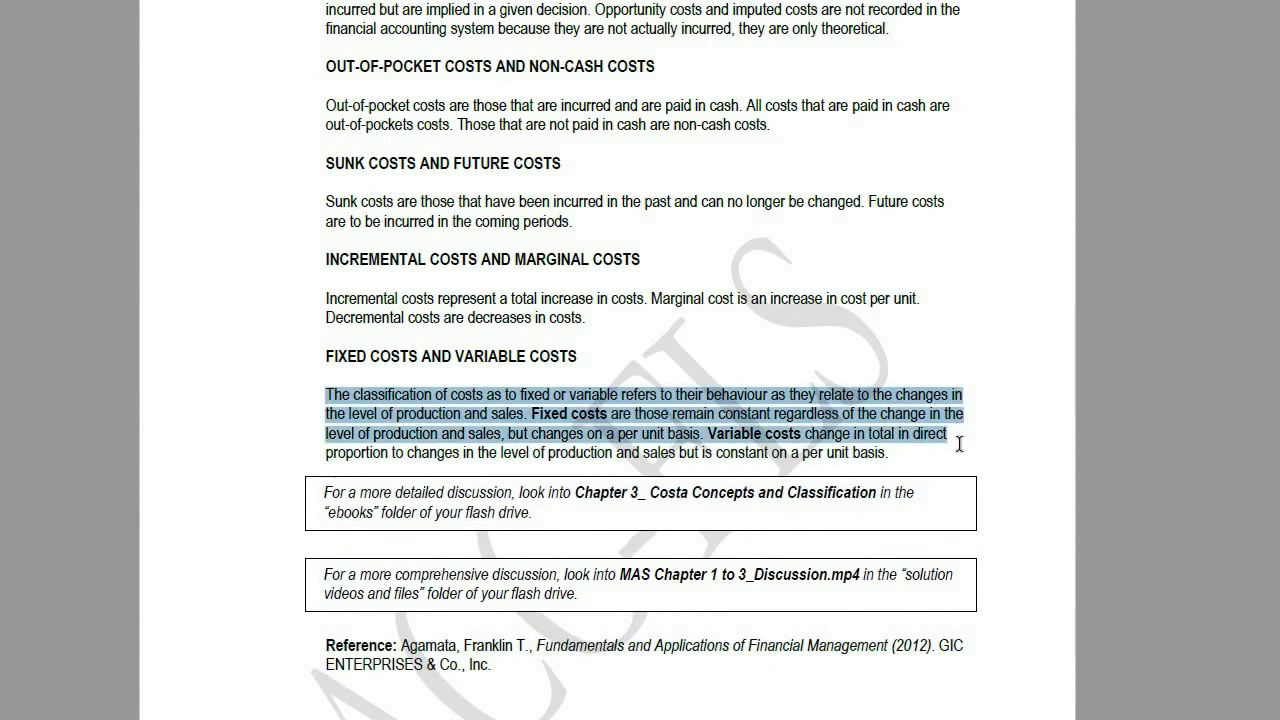
{"action": "left_click", "coordinate": [716, 400]}
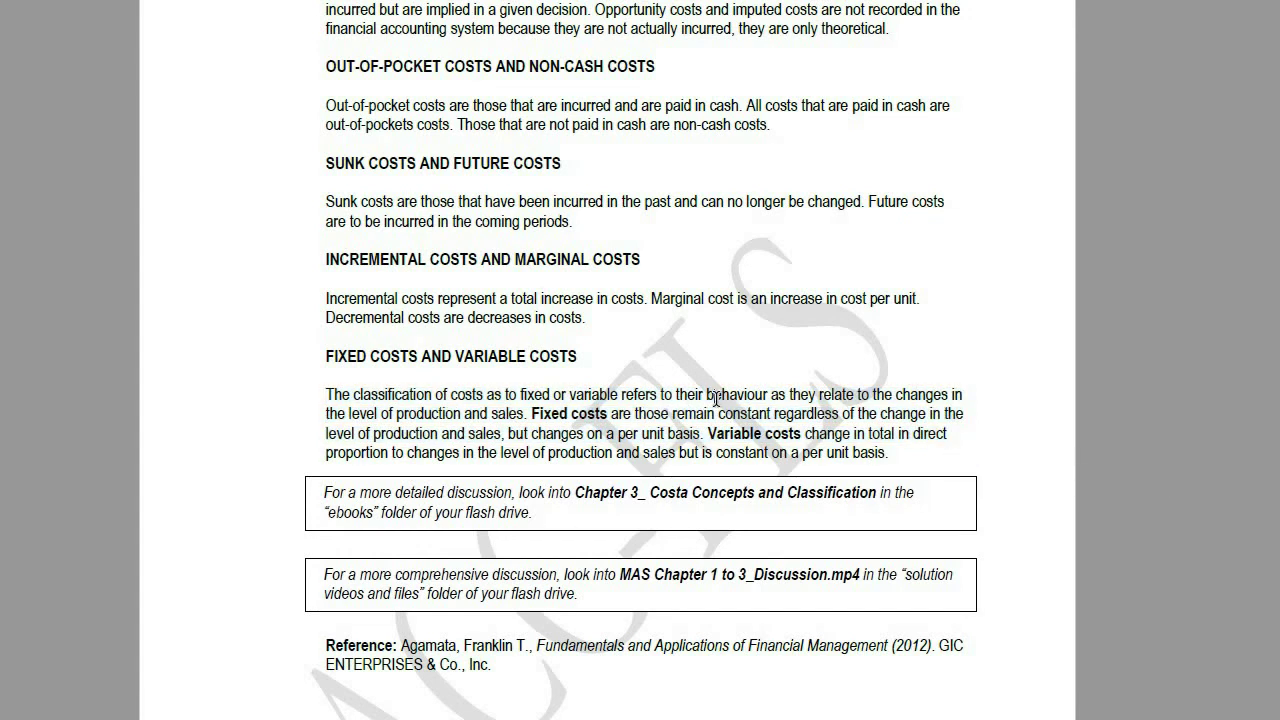